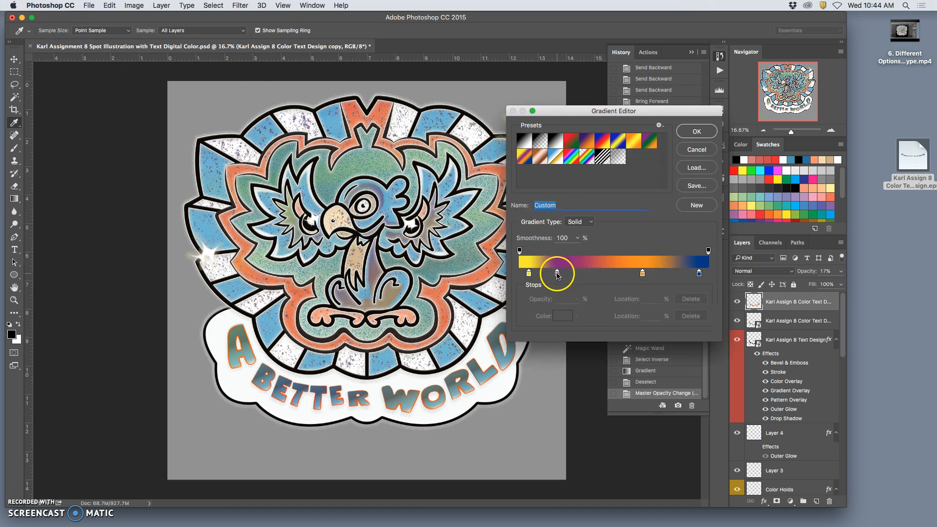
# - Recolour the gradient's purple stop to deep violet 561973 and move it to the 17% location
pyautogui.doubleClick(558, 274)
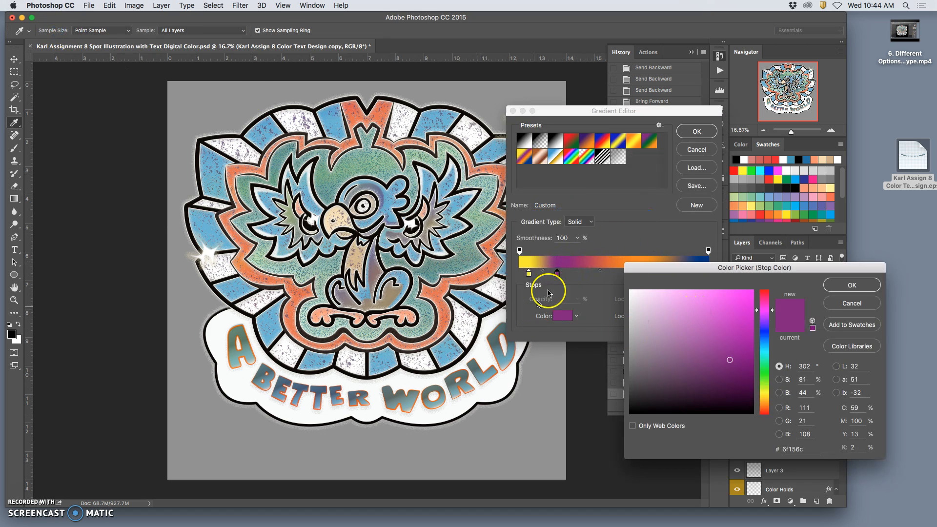
pyautogui.click(373, 270)
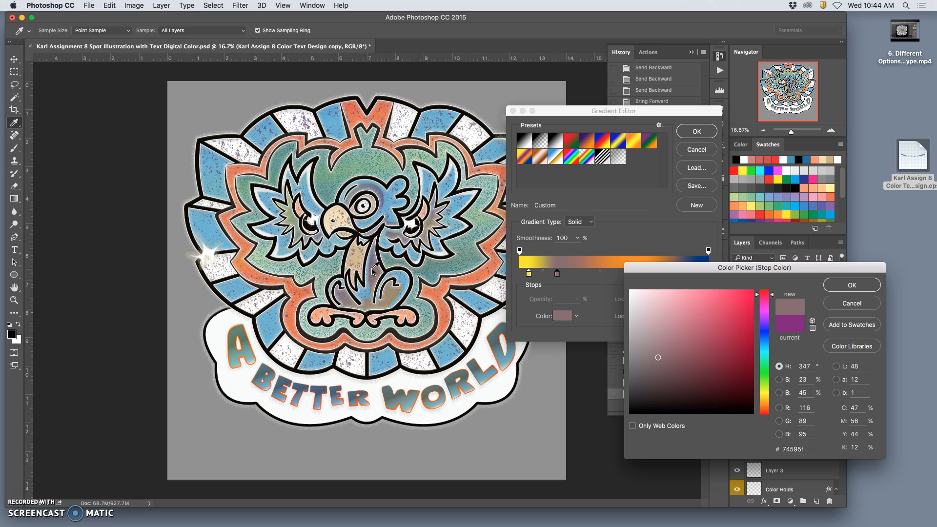
pyautogui.click(384, 187)
pyautogui.moveTo(379, 190)
pyautogui.mouseDown()
pyautogui.moveTo(523, 260)
pyautogui.moveTo(657, 339)
pyautogui.moveTo(677, 362)
pyautogui.moveTo(690, 357)
pyautogui.moveTo(678, 365)
pyautogui.mouseUp()
pyautogui.click(783, 324)
pyautogui.click(764, 318)
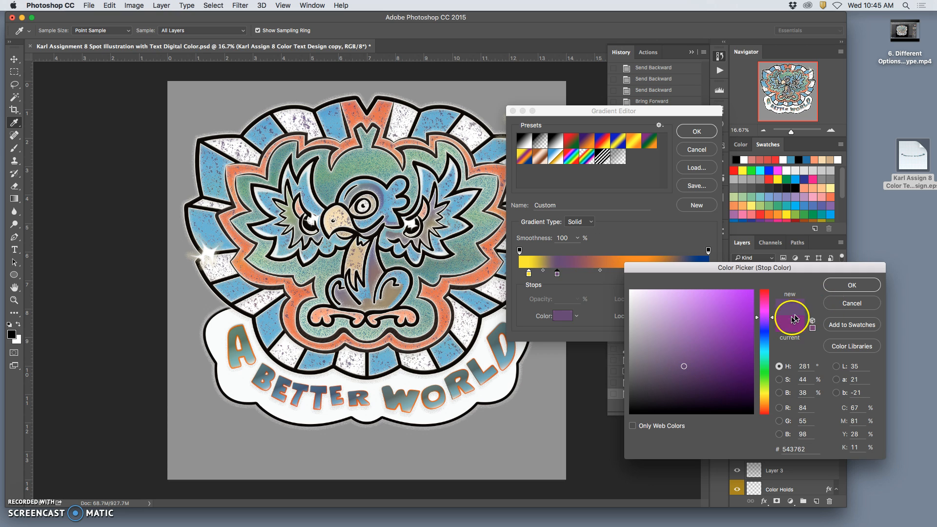
pyautogui.moveTo(692, 381); pyautogui.dragTo(708, 367)
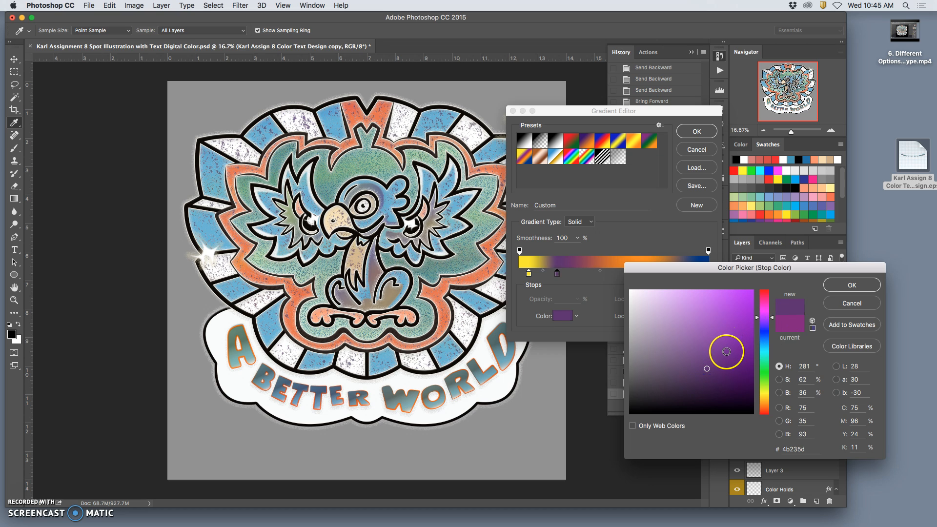
pyautogui.click(723, 353)
pyautogui.click(726, 358)
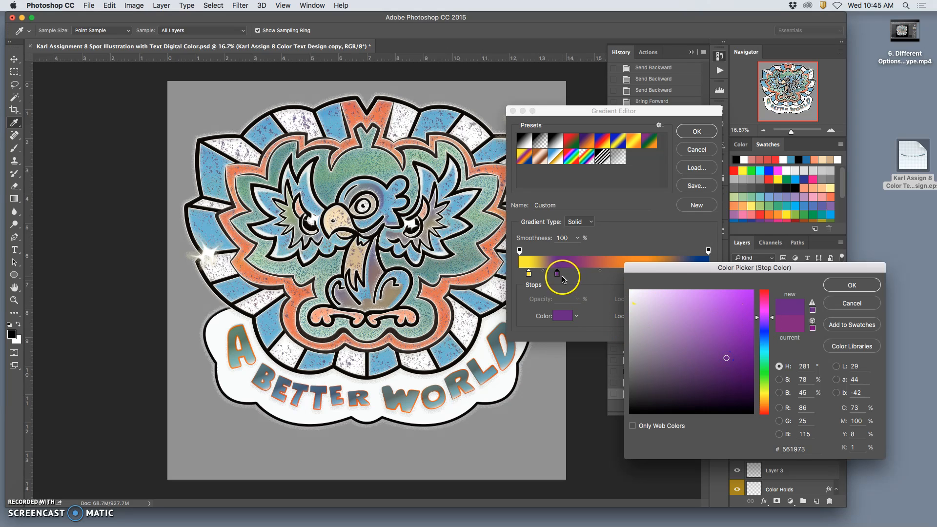
pyautogui.click(840, 287)
pyautogui.click(558, 273)
pyautogui.moveTo(557, 272); pyautogui.dragTo(552, 276)
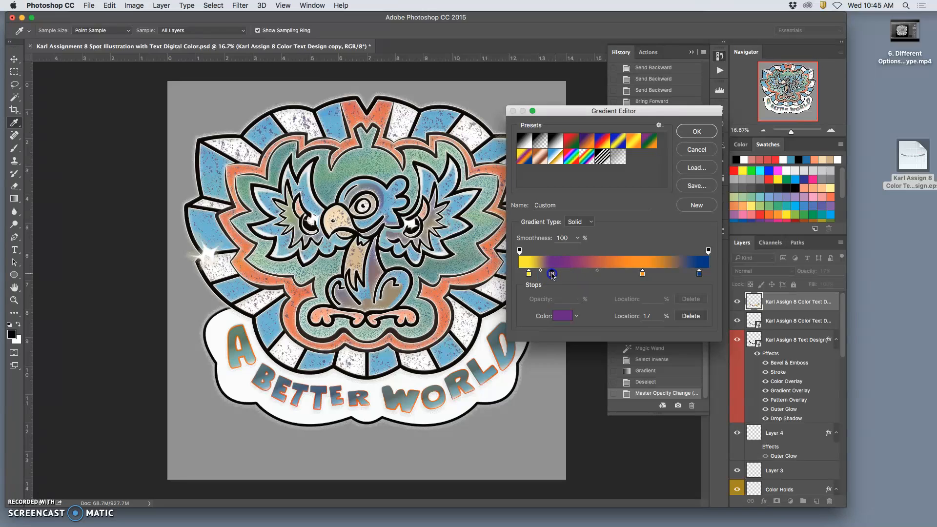
# - Confirm the gradient, then Magic Wand the grey background and invert the selection to the lettering
pyautogui.click(697, 132)
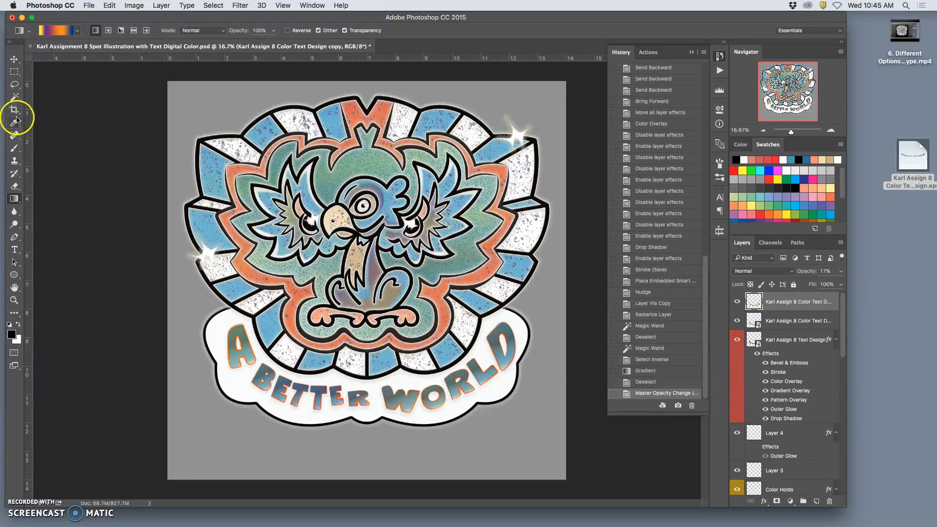
pyautogui.click(16, 98)
pyautogui.click(185, 114)
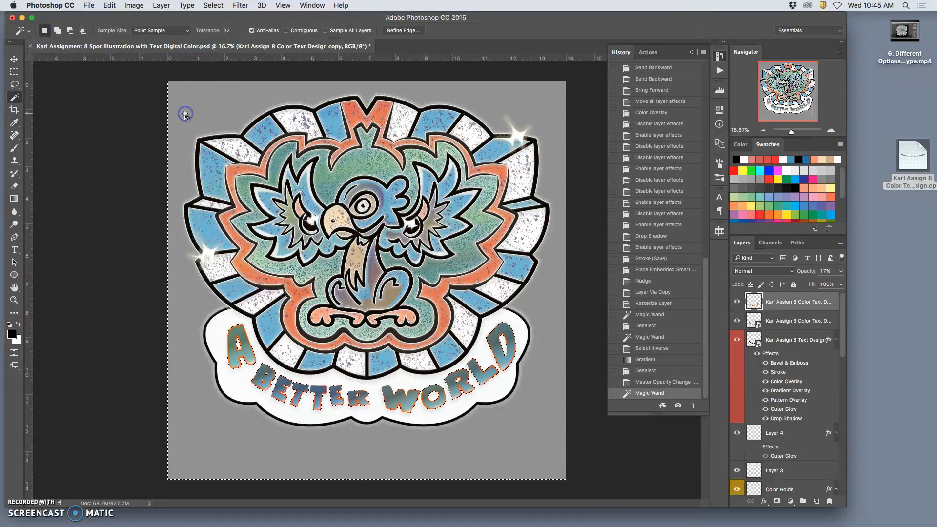
pyautogui.click(214, 5)
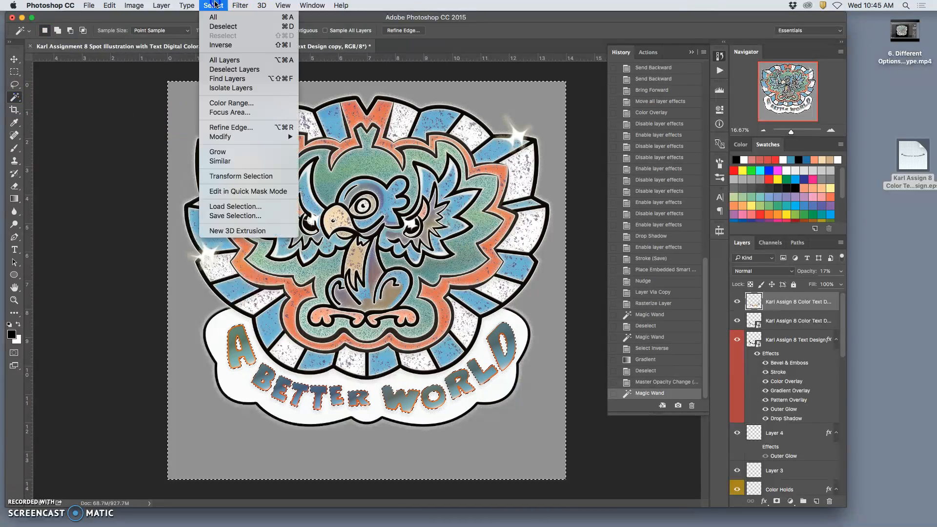
pyautogui.click(217, 45)
# - Drag the custom gradient across the selected lettering, stepping back to the preferred fill
pyautogui.click(14, 200)
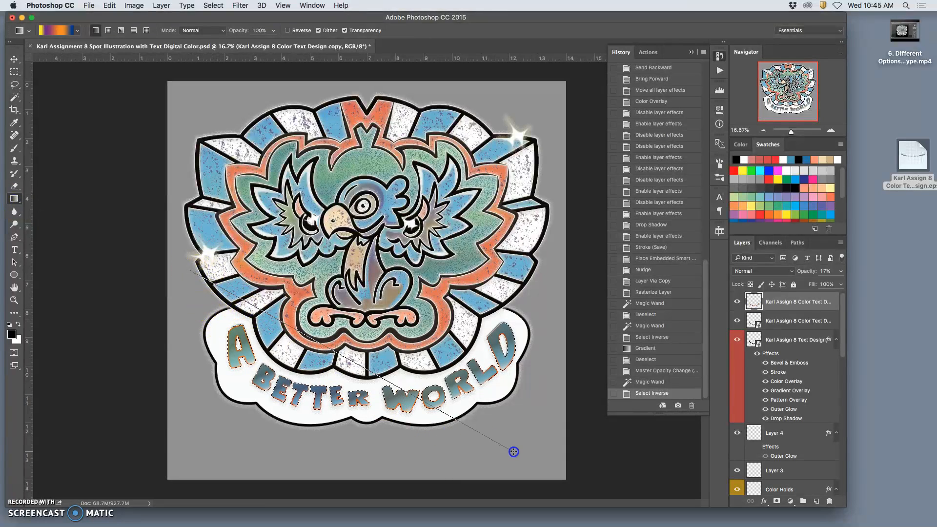
pyautogui.moveTo(514, 452); pyautogui.dragTo(514, 452)
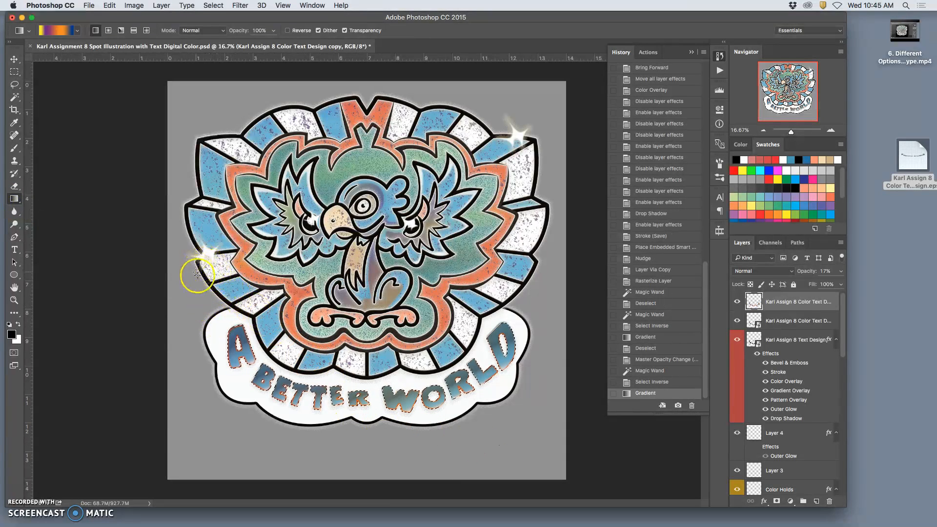
pyautogui.moveTo(228, 318); pyautogui.dragTo(333, 373)
pyautogui.moveTo(512, 423); pyautogui.dragTo(513, 423)
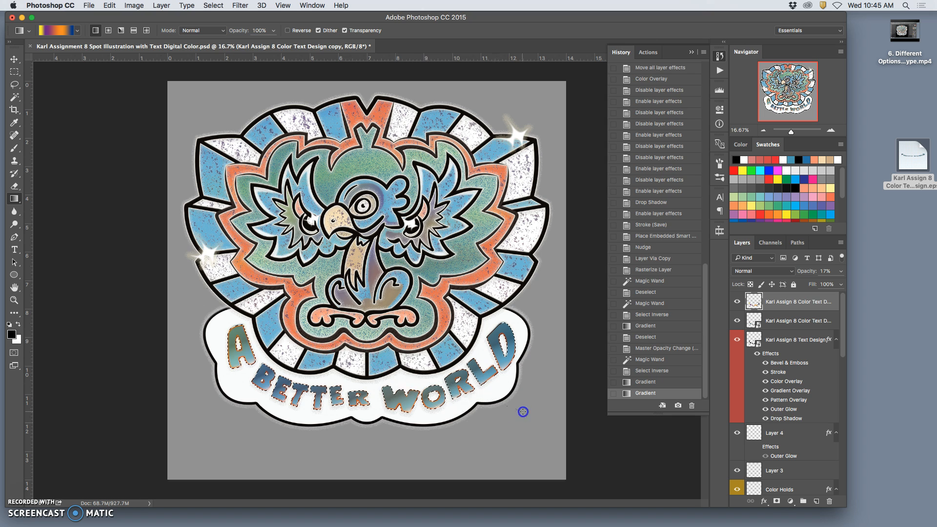
pyautogui.moveTo(523, 412); pyautogui.dragTo(522, 412)
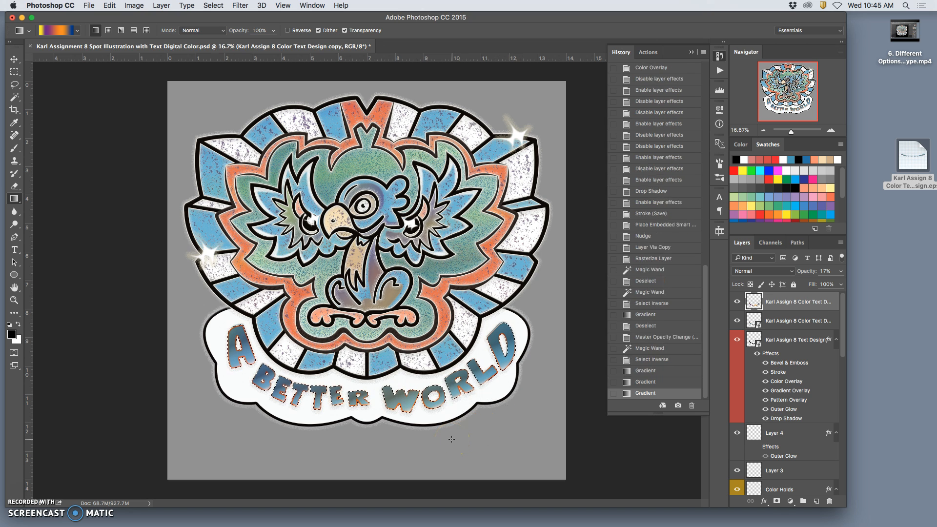
pyautogui.press('super+d')
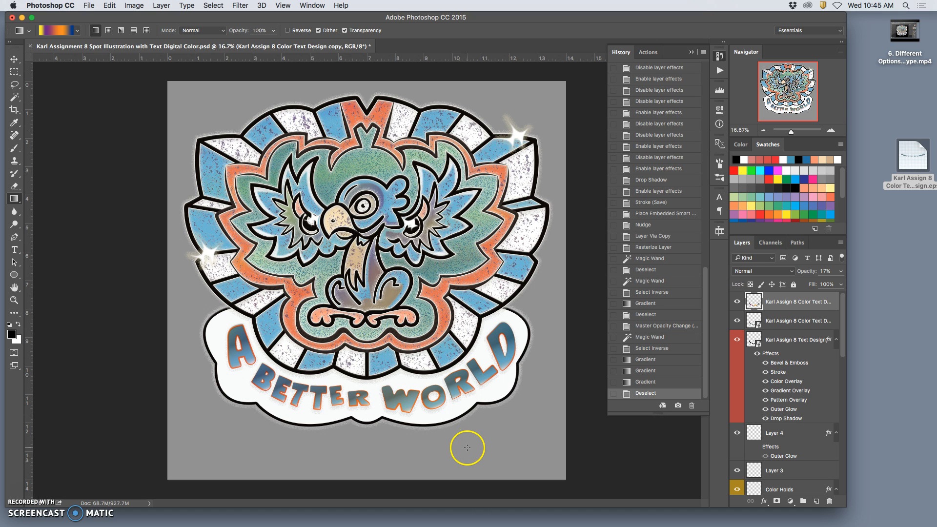
pyautogui.press('super+z')
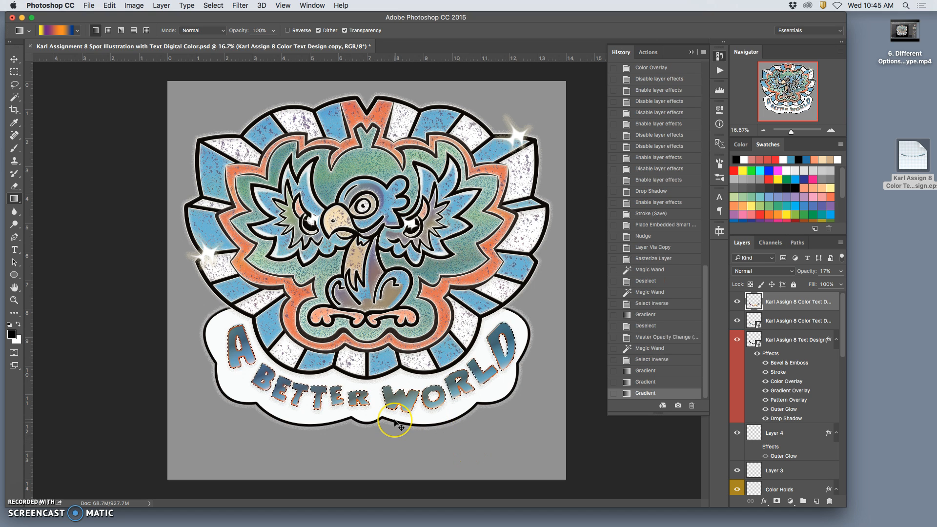
pyautogui.press('super+alt+z')
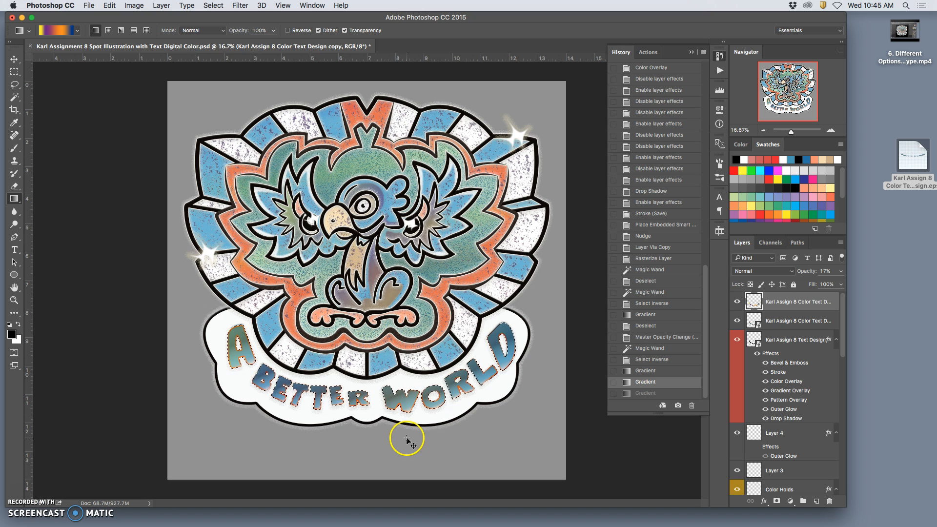
pyautogui.keyDown('super'); pyautogui.click(407, 442); pyautogui.keyUp('super')
# - Switch to the Lasso tool, clear the selection and turn the top layer back on
pyautogui.keyDown('super'); pyautogui.click(418, 445); pyautogui.keyUp('super')
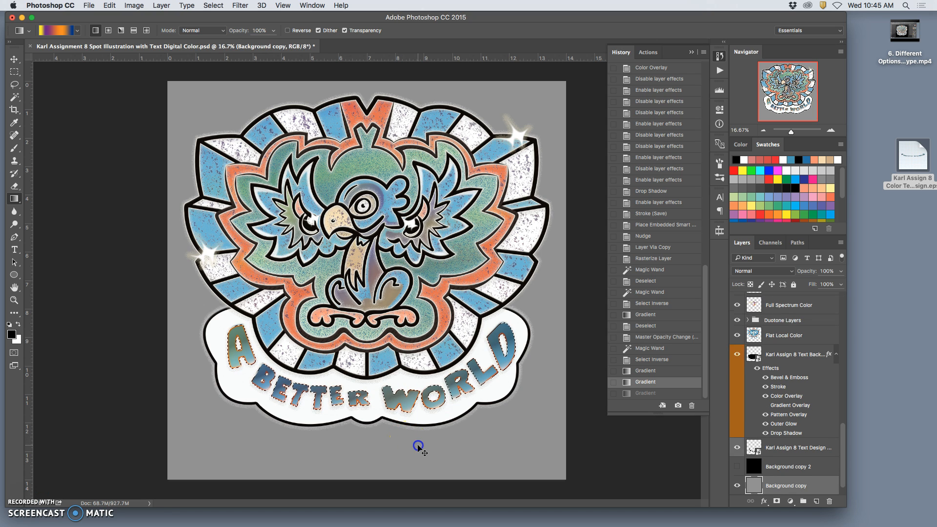
pyautogui.click(14, 85)
pyautogui.click(61, 104)
pyautogui.scroll(6, 756, 318)
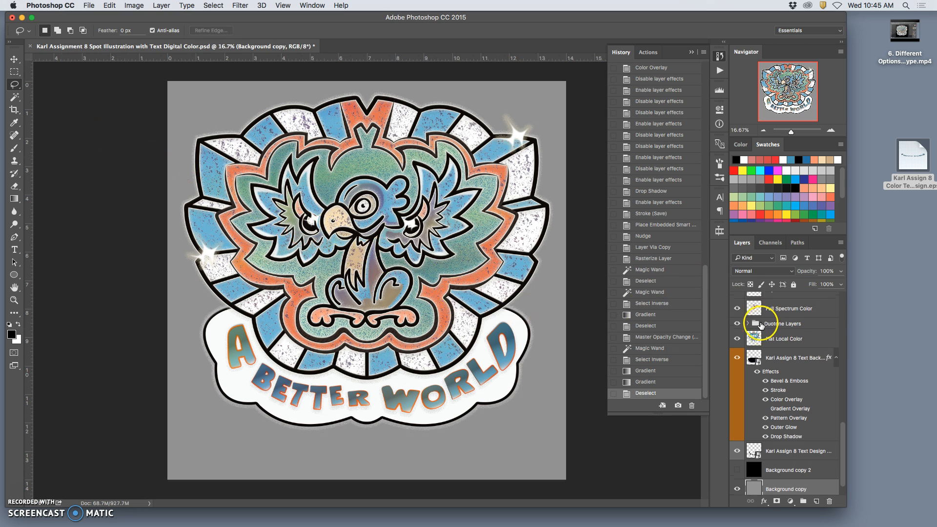
pyautogui.click(739, 303)
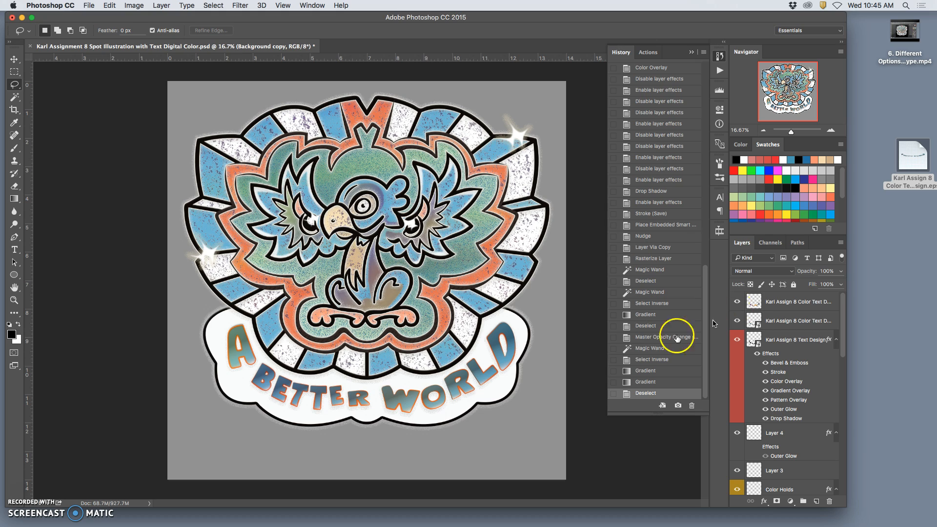
# - Turn on the EPS Grunge Texture layer and select it
pyautogui.press('super+plus')
pyautogui.press('super+plus')
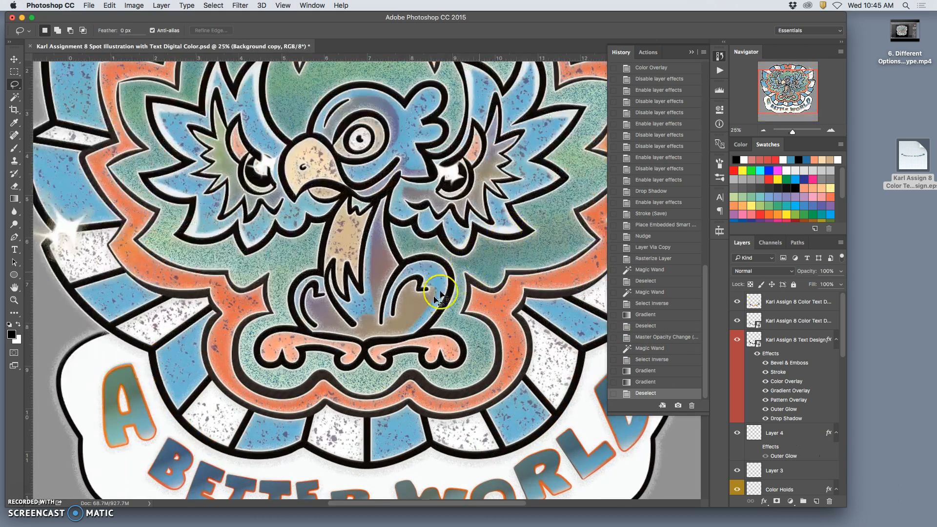
pyautogui.press('super+plus')
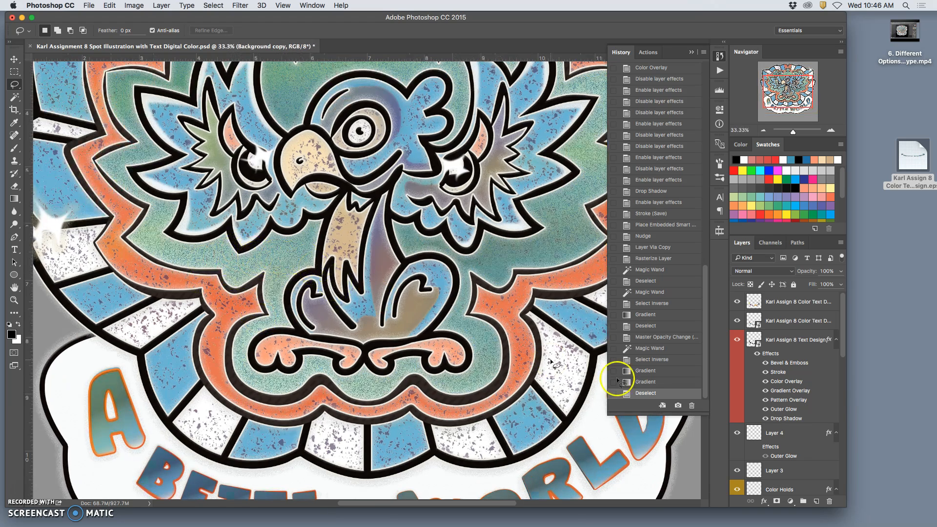
pyautogui.scroll(-4, 806, 409)
pyautogui.scroll(-2, 806, 412)
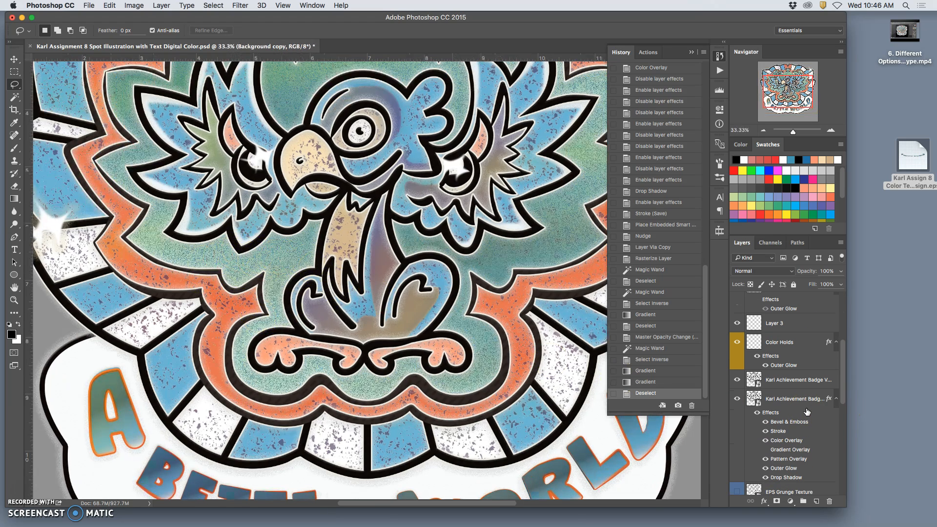
pyautogui.scroll(-3, 806, 411)
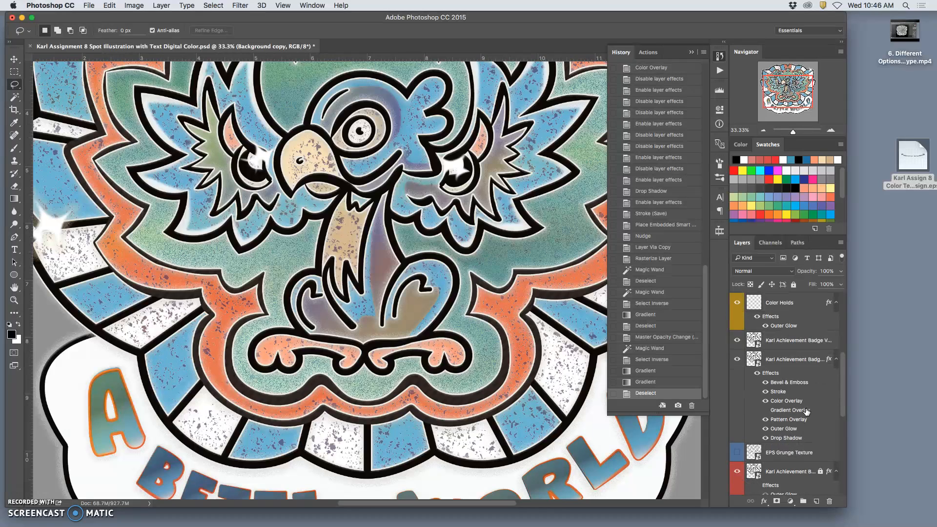
pyautogui.click(739, 438)
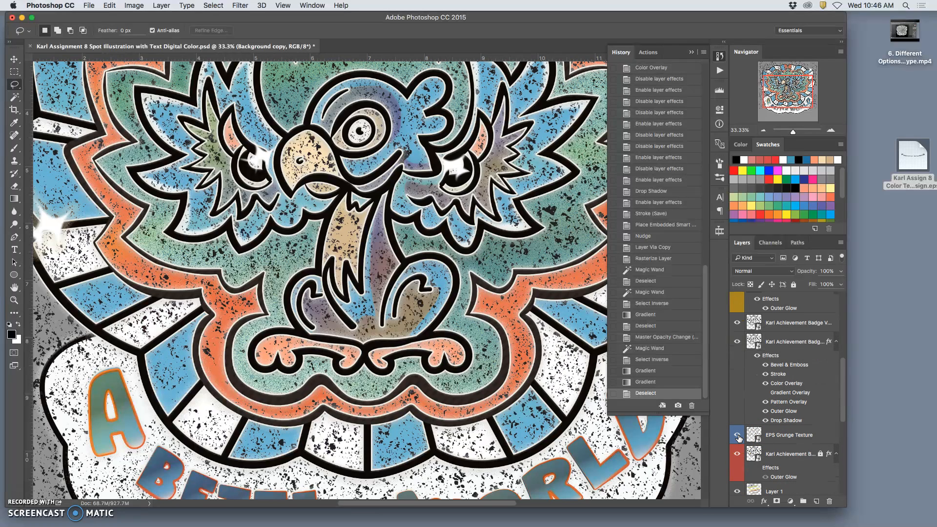
pyautogui.press('super+minus')
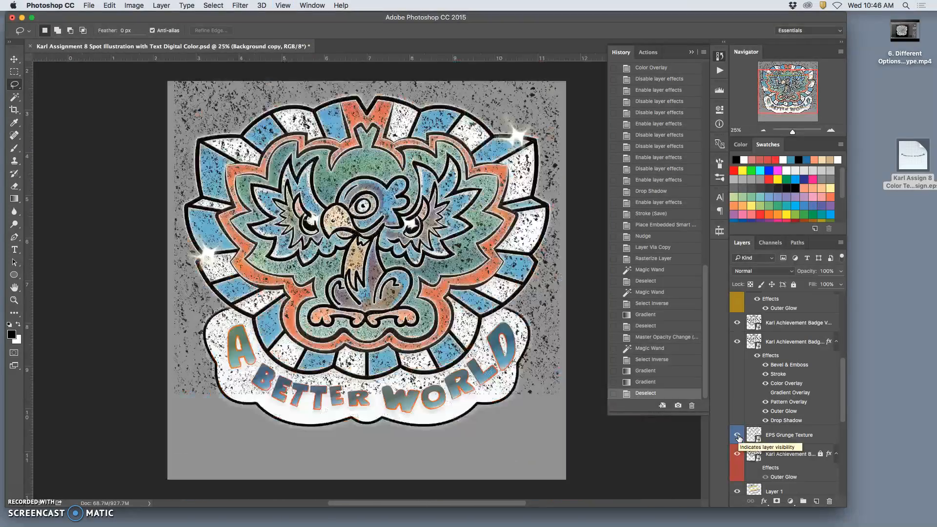
pyautogui.click(778, 443)
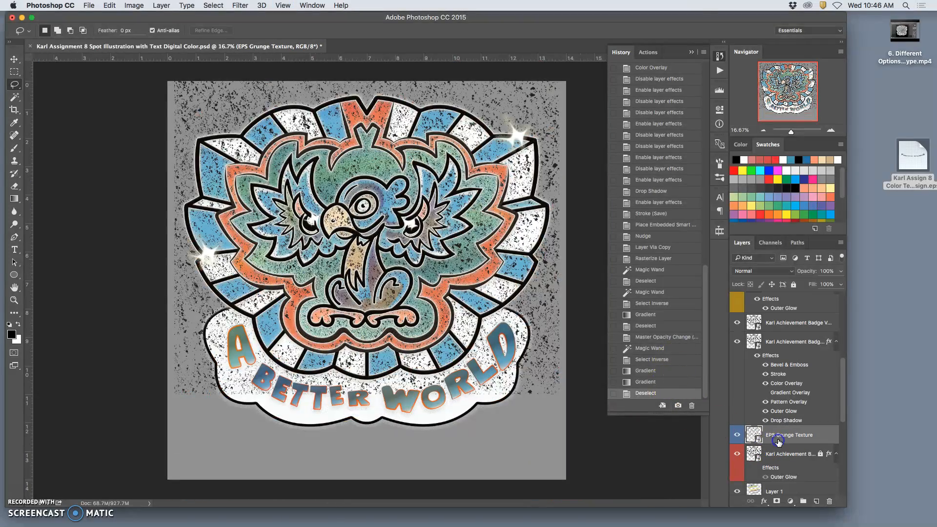
# - Undo an accidental background move and turn off Auto-Select for the Move tool
pyautogui.click(11, 61)
pyautogui.moveTo(242, 93); pyautogui.dragTo(243, 115)
pyautogui.press('super+z')
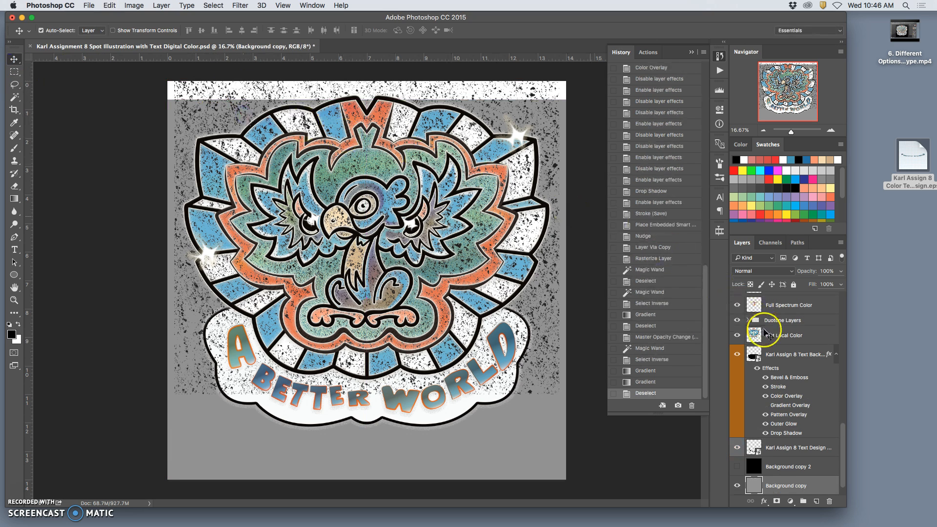
pyautogui.click(42, 32)
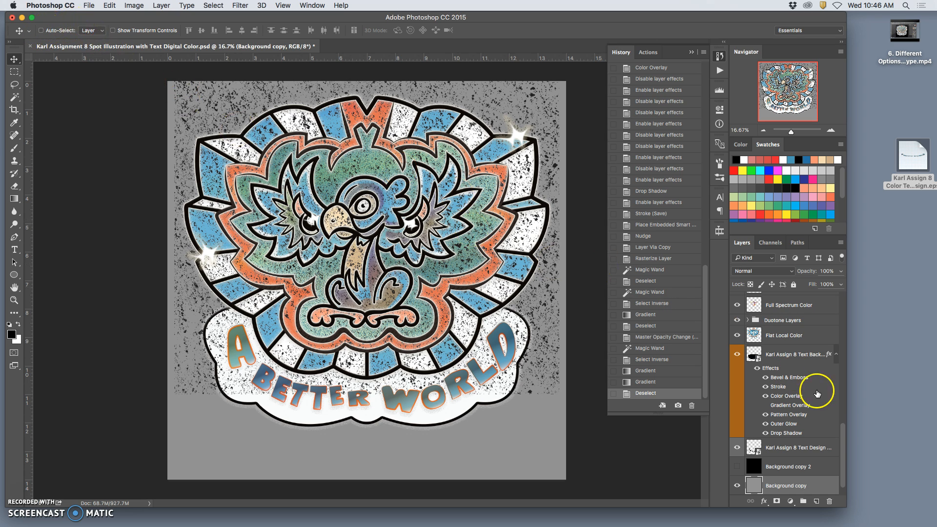
# - Drag the EPS Grunge Texture layer down over the lower canvas and nudge it into place
pyautogui.scroll(4, 796, 409)
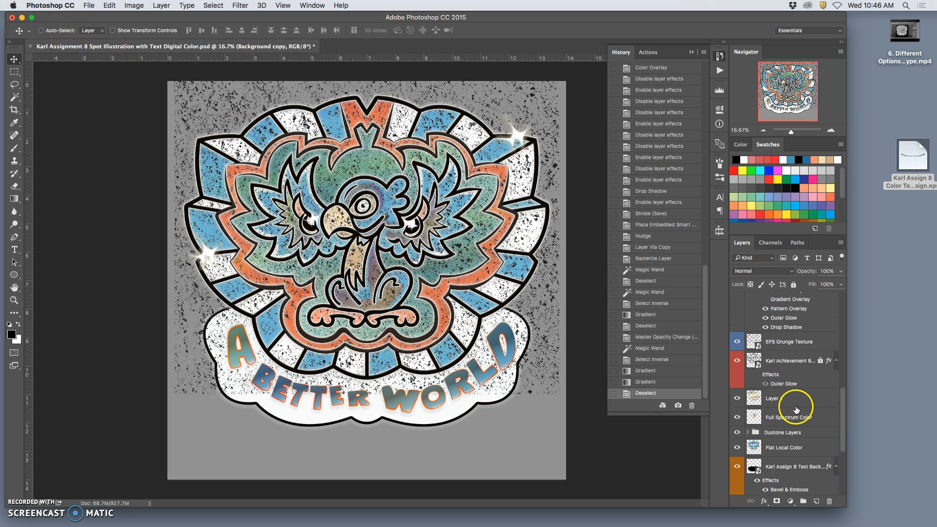
pyautogui.click(790, 341)
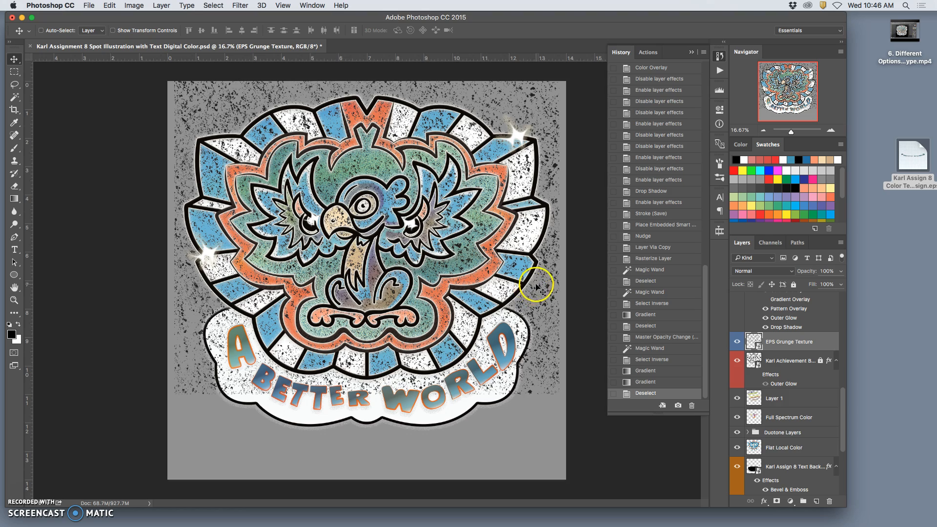
pyautogui.moveTo(537, 302); pyautogui.dragTo(538, 360)
pyautogui.hotkey('shift', 'Left')
pyautogui.hotkey('shift', 'Left')
pyautogui.hotkey('shift', 'Left')
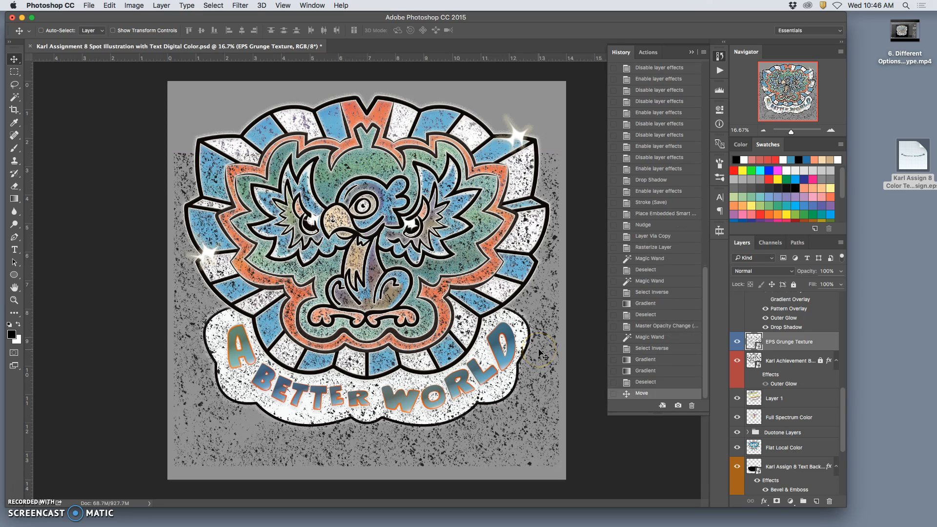
pyautogui.hotkey('shift', 'Right')
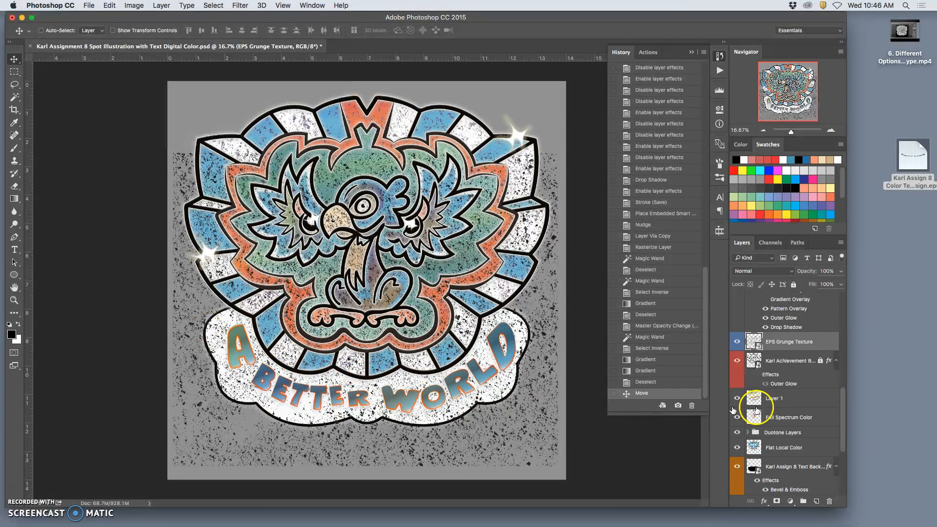
# - On the text background layer, Magic Wand the grey background and invert to select the badge shape
pyautogui.click(790, 466)
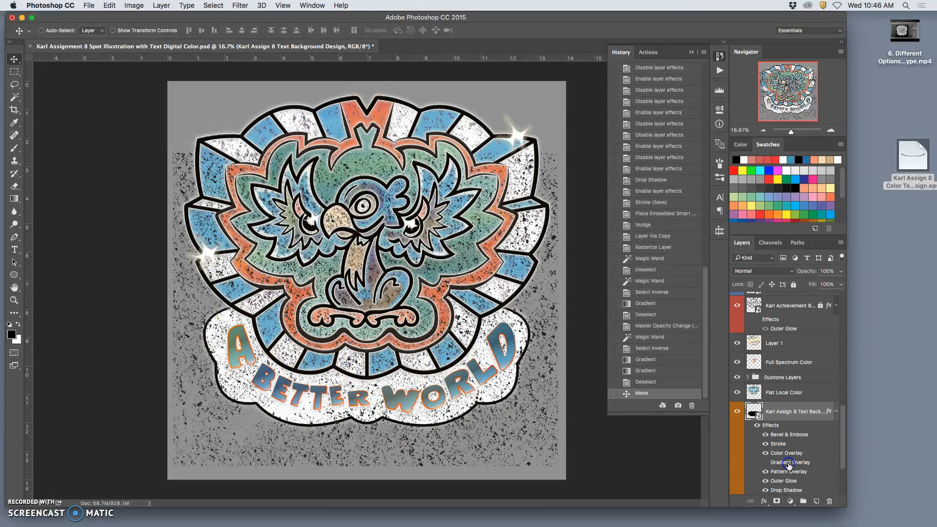
pyautogui.click(16, 97)
pyautogui.click(209, 101)
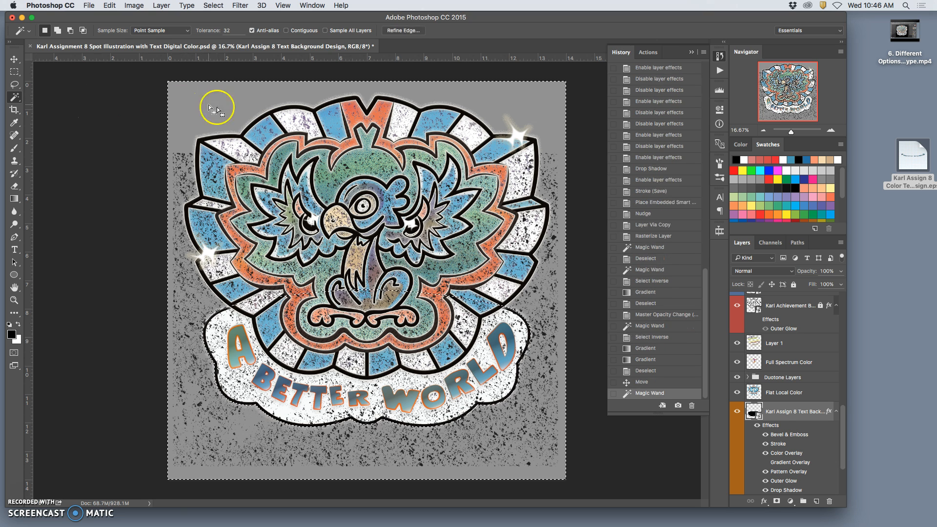
pyautogui.click(213, 5)
pyautogui.click(228, 46)
# - Copy the grunge inside the badge to a new Layer 5 and hide the original grunge layer
pyautogui.scroll(4, 813, 386)
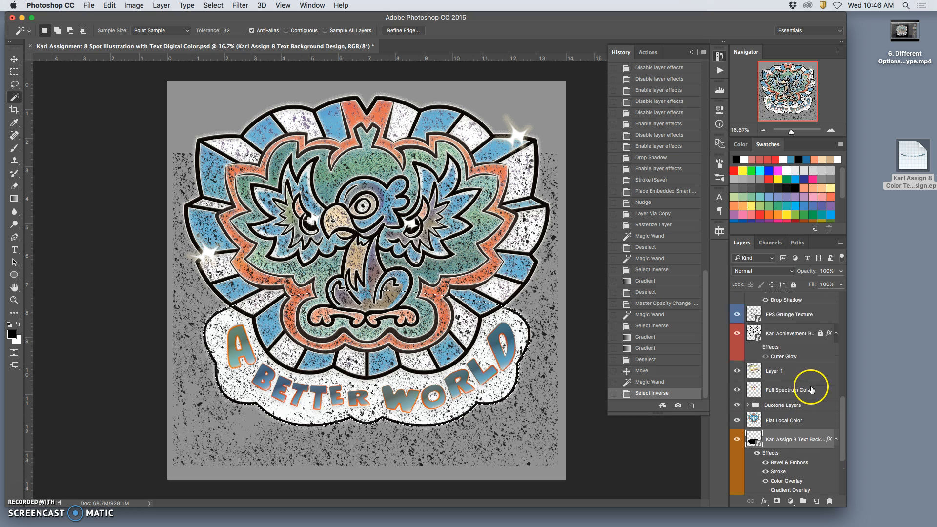
pyautogui.click(792, 337)
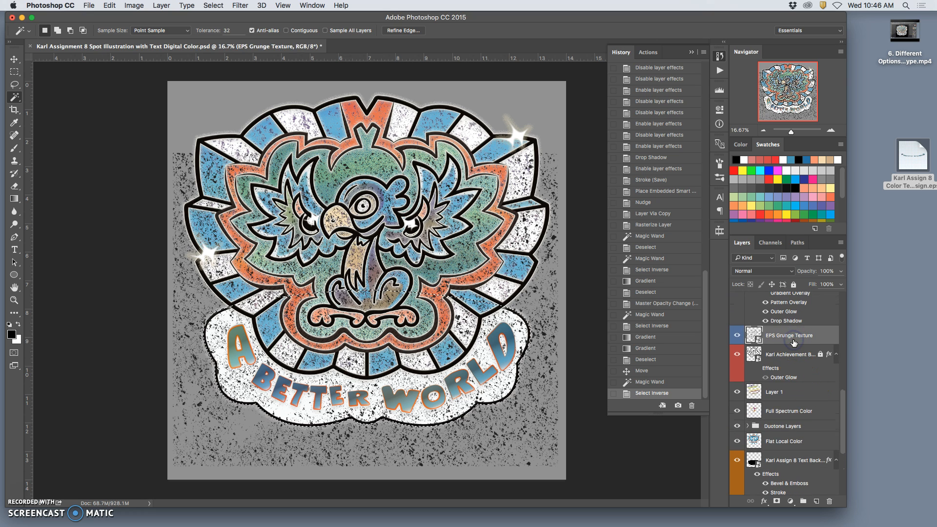
pyautogui.hotkey('ctrl', 'j')
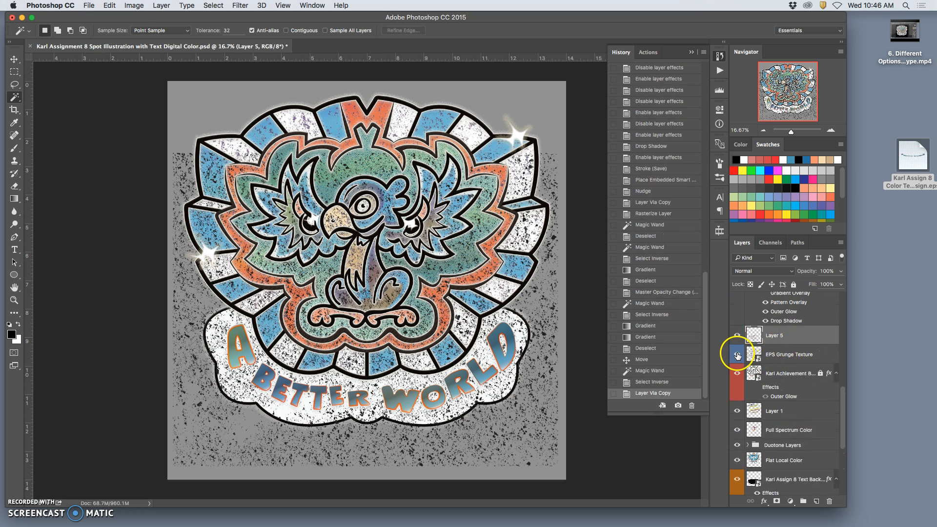
pyautogui.click(738, 355)
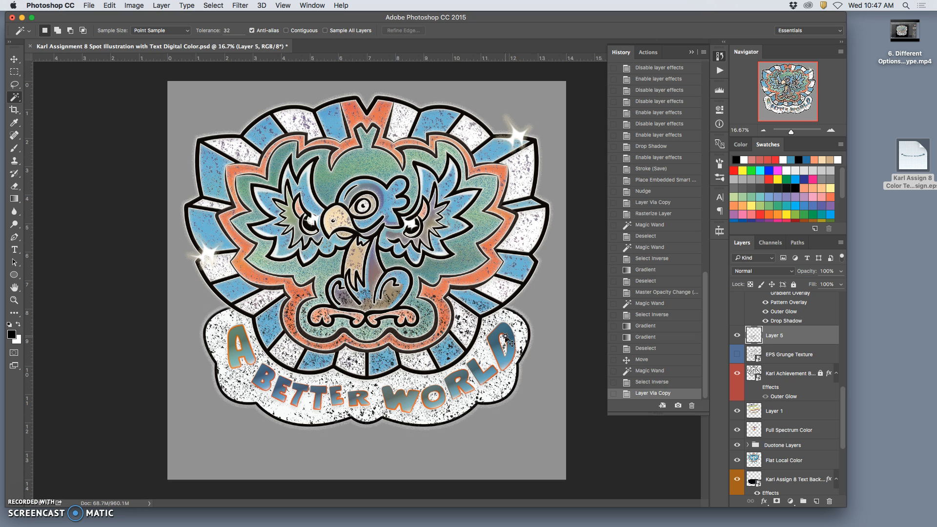
# - Restack Layer 5 so it sits just above the text background layer
pyautogui.hotkey('ctrl', '[')
pyautogui.hotkey('ctrl', '[')
pyautogui.hotkey('ctrl', '[')
pyautogui.hotkey('ctrl', '[')
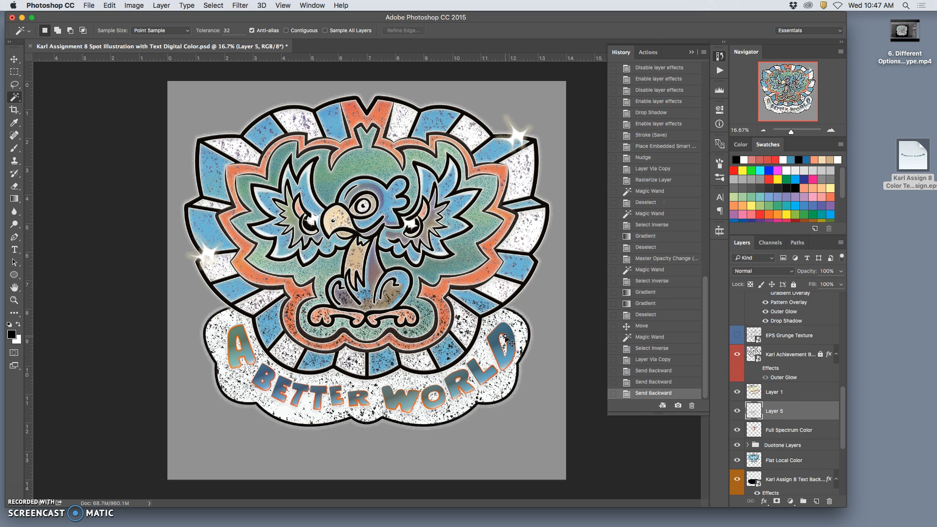
pyautogui.hotkey('ctrl', '[')
pyautogui.hotkey('ctrl', '[')
pyautogui.hotkey('ctrl', '[')
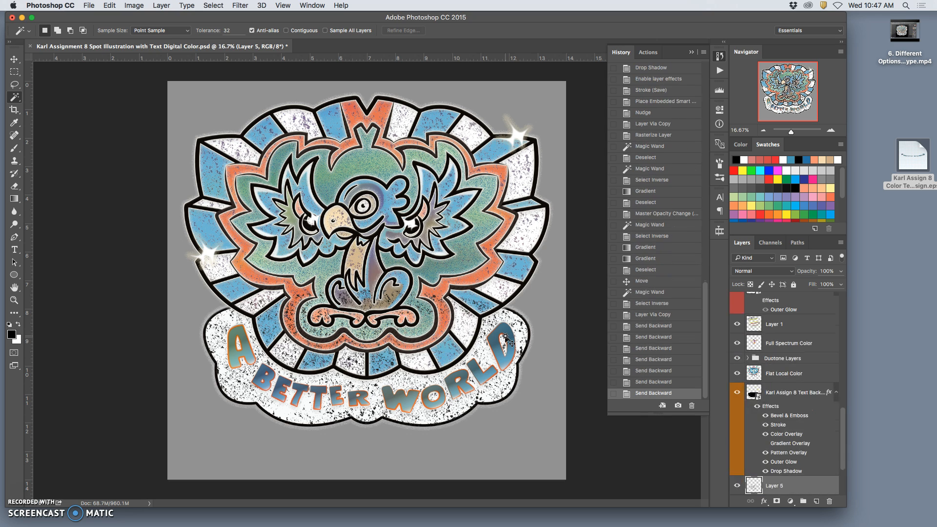
pyautogui.hotkey('ctrl', '[')
pyautogui.hotkey('ctrl', ']')
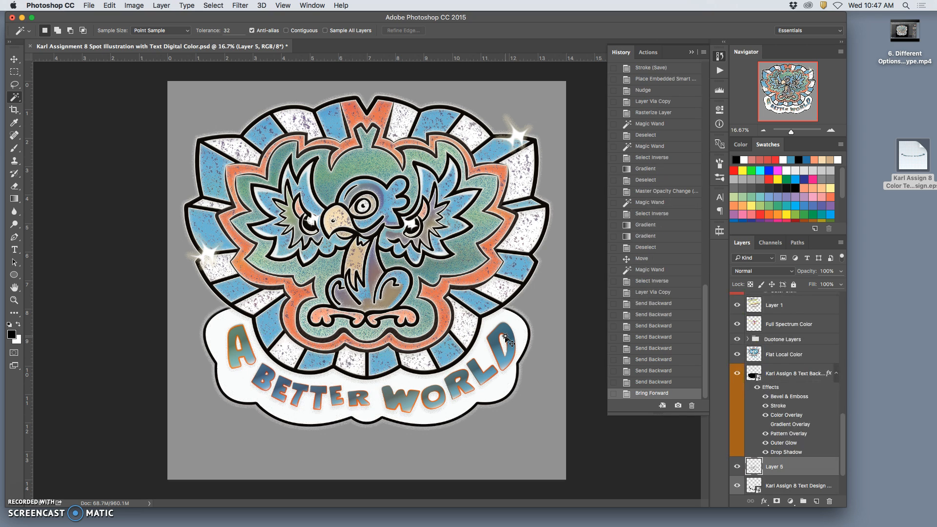
pyautogui.hotkey('ctrl', ']')
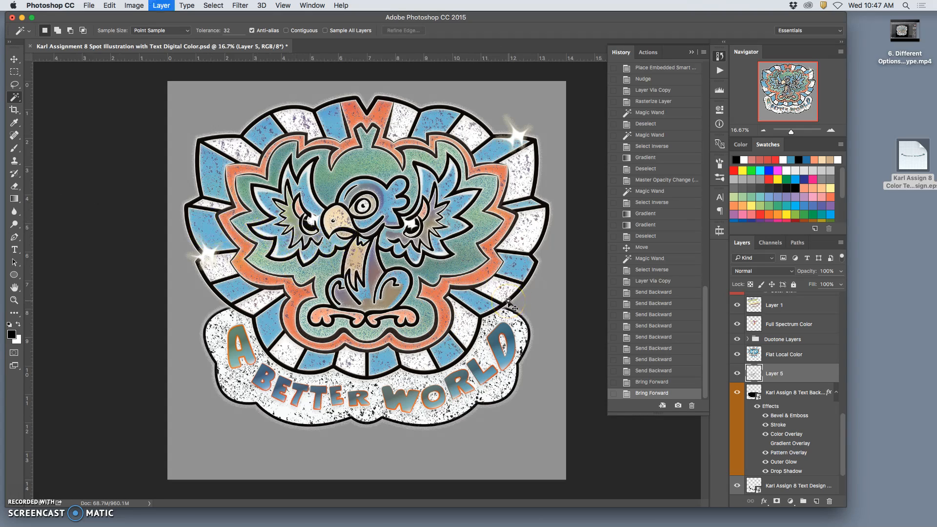
pyautogui.hotkey('ctrl', ']')
pyautogui.hotkey('ctrl', '[')
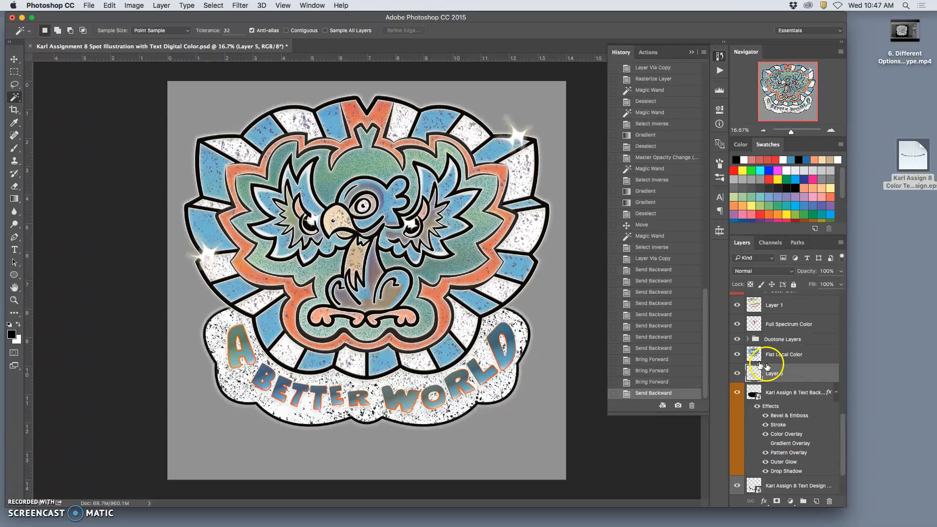
# - Lower Layer 5's opacity to 74%
pyautogui.click(842, 271)
pyautogui.moveTo(831, 285); pyautogui.dragTo(831, 285)
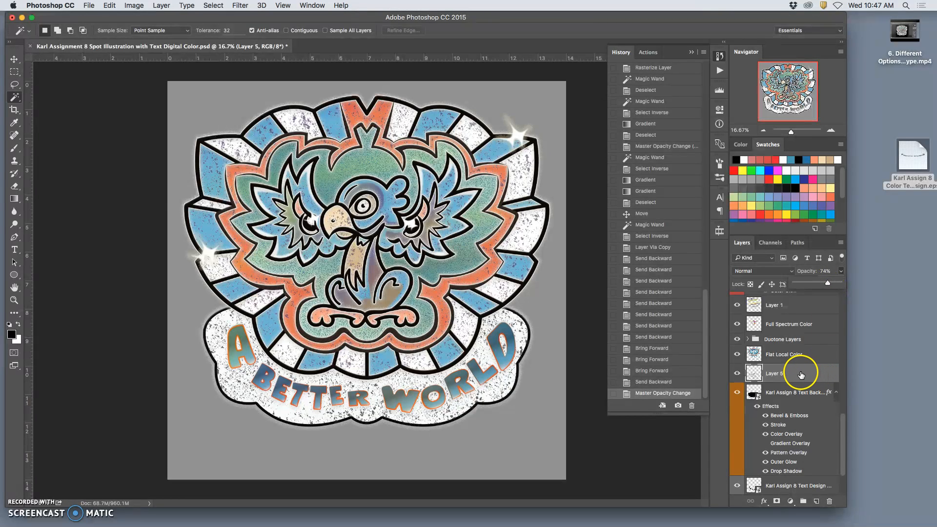
pyautogui.scroll(-5, 801, 375)
pyautogui.scroll(-2, 801, 375)
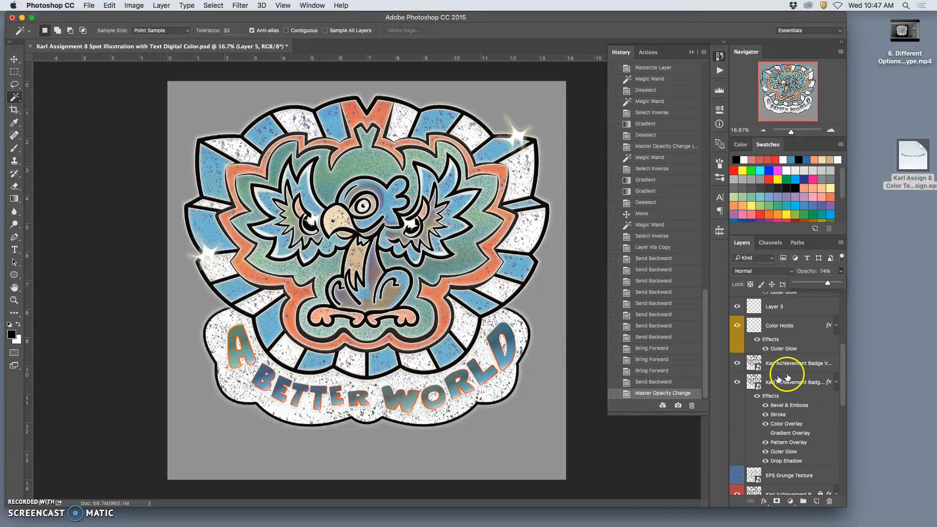
pyautogui.scroll(5, 793, 376)
pyautogui.scroll(-3, 793, 376)
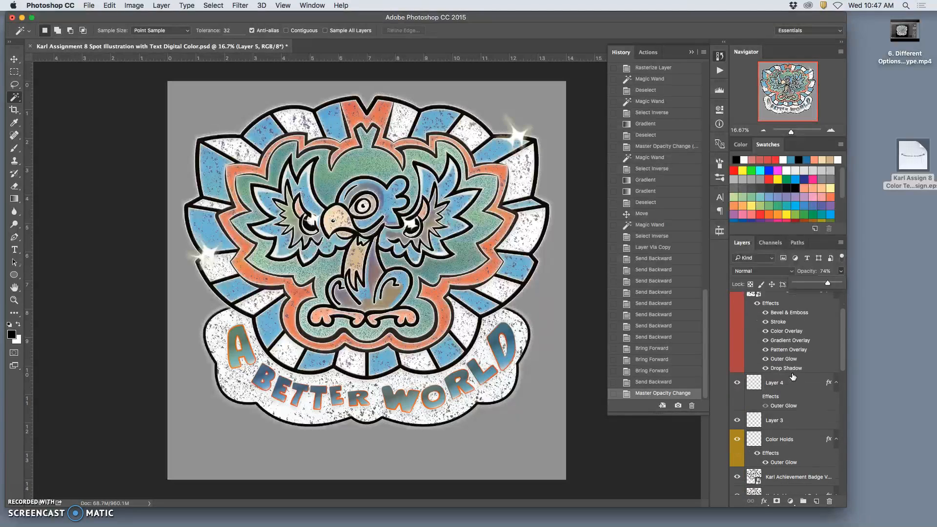
pyautogui.scroll(-5, 791, 377)
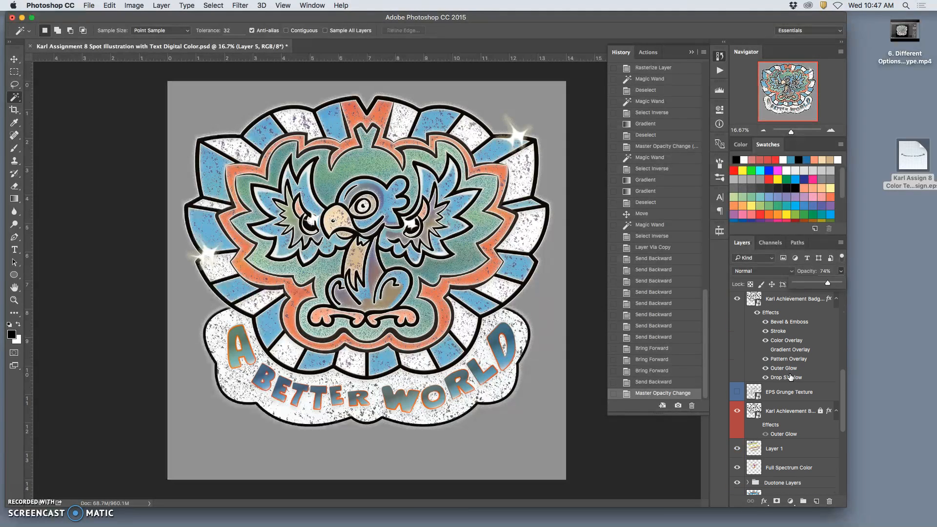
# - Hide the achievement badge layer and expand the Duotone Layers group
pyautogui.click(736, 411)
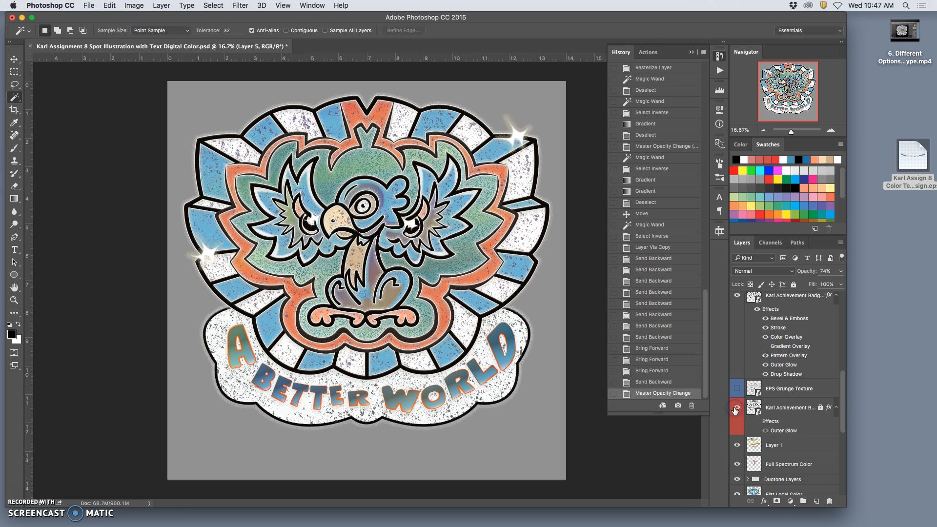
pyautogui.scroll(-2, 783, 416)
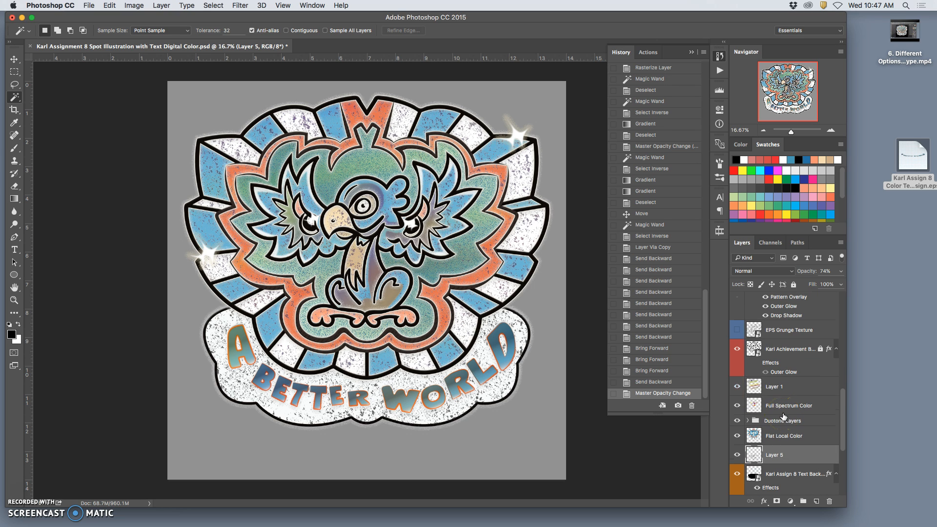
pyautogui.click(747, 420)
pyautogui.scroll(-1, 773, 418)
pyautogui.scroll(-4, 773, 418)
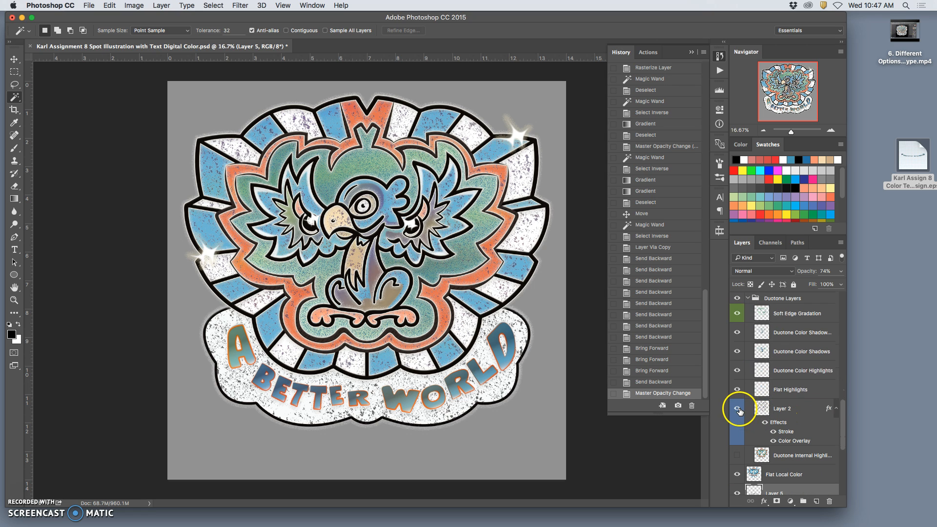
# - Check Layer 2's visibility, then select and duplicate it as Layer 2 copy
pyautogui.click(738, 409)
pyautogui.click(738, 409)
pyautogui.click(780, 413)
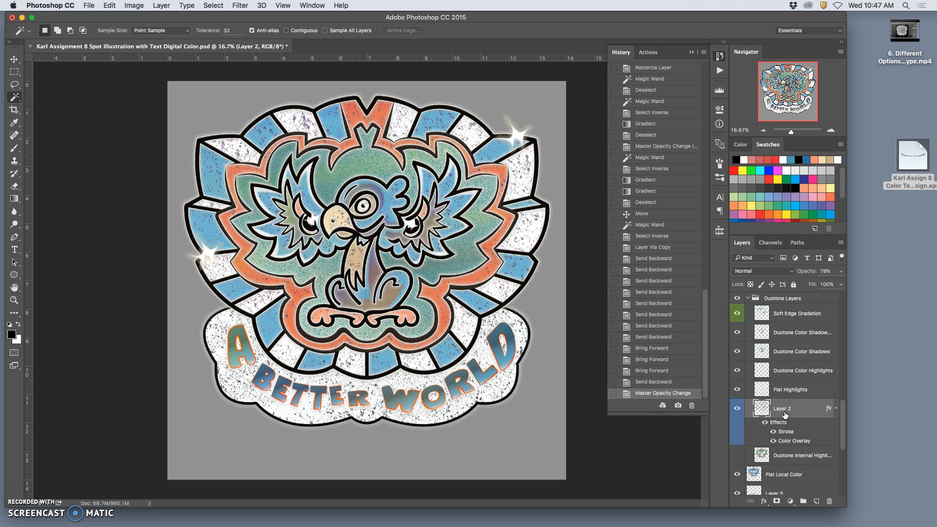
pyautogui.press('super+j')
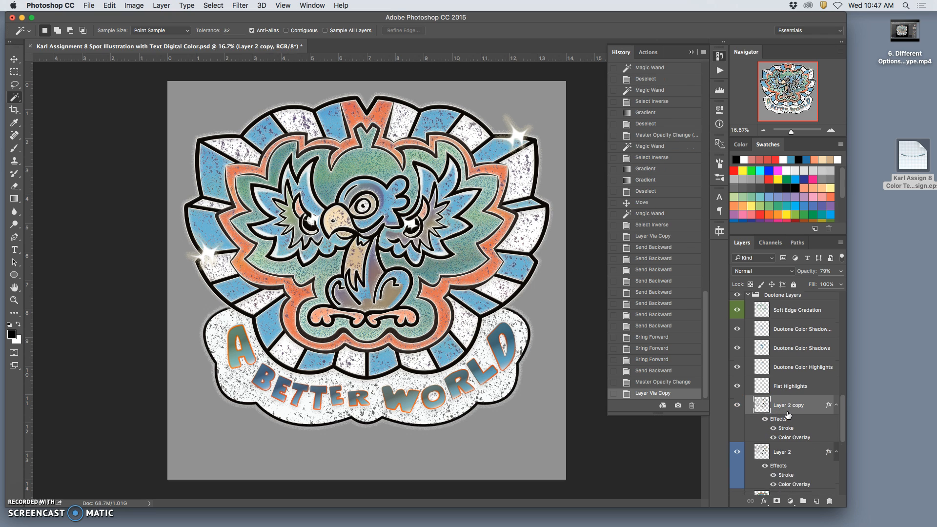
# - Move Layer 2 copy's Stroke and Color Overlay effects onto Layer 5 and hide Layer 2 copy
pyautogui.moveTo(774, 330); pyautogui.dragTo(776, 311)
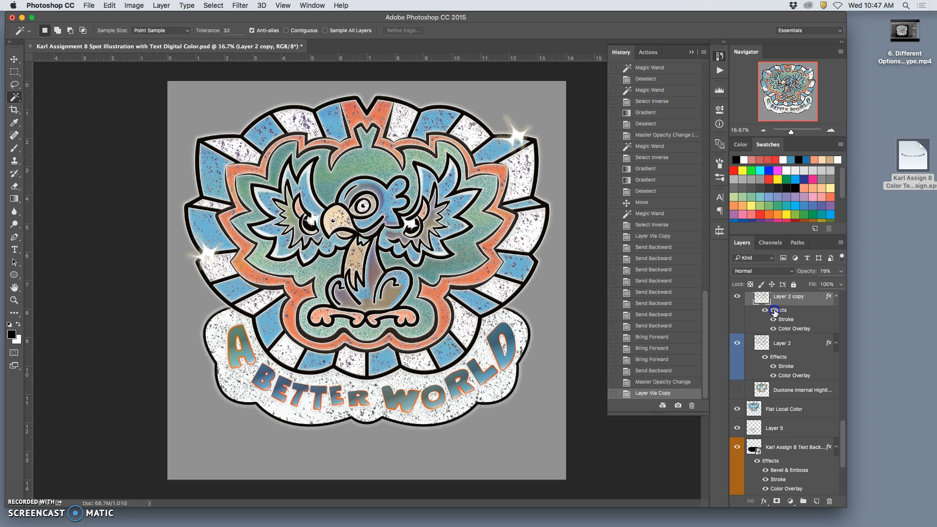
pyautogui.moveTo(782, 414)
pyautogui.mouseDown()
pyautogui.moveTo(783, 498)
pyautogui.moveTo(773, 279)
pyautogui.mouseUp()
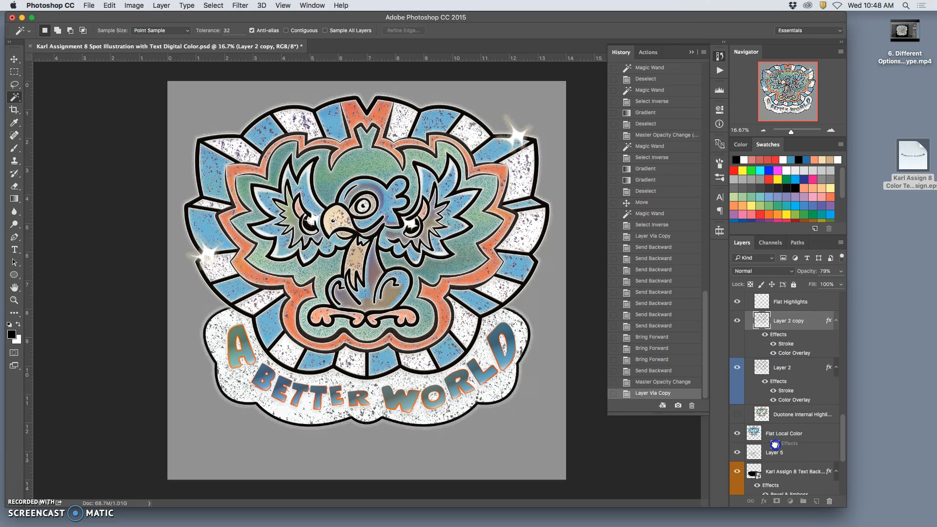
pyautogui.moveTo(775, 450); pyautogui.dragTo(775, 451)
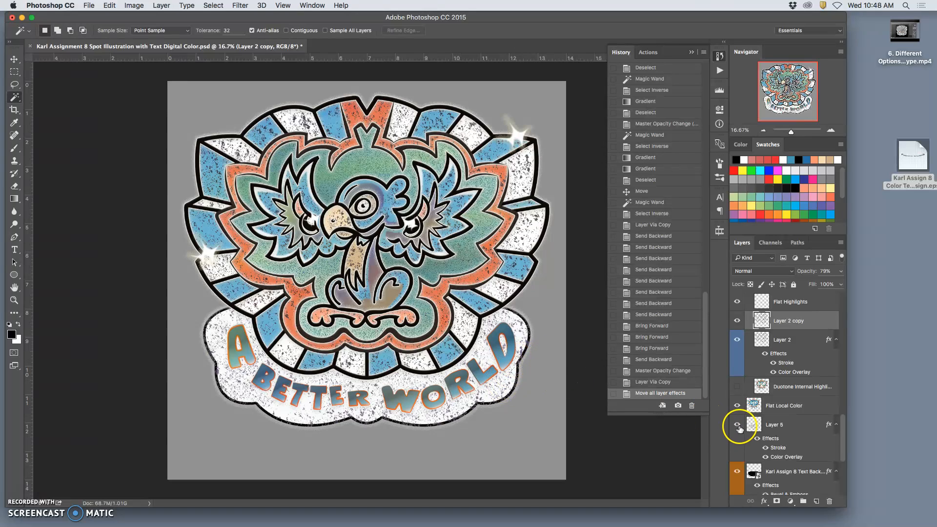
pyautogui.click(738, 321)
pyautogui.click(737, 322)
pyautogui.click(737, 322)
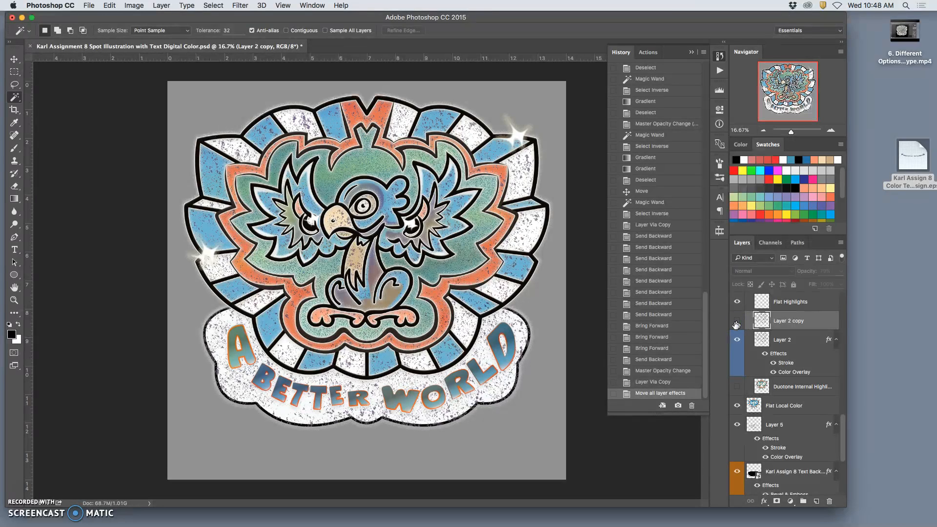
pyautogui.click(800, 426)
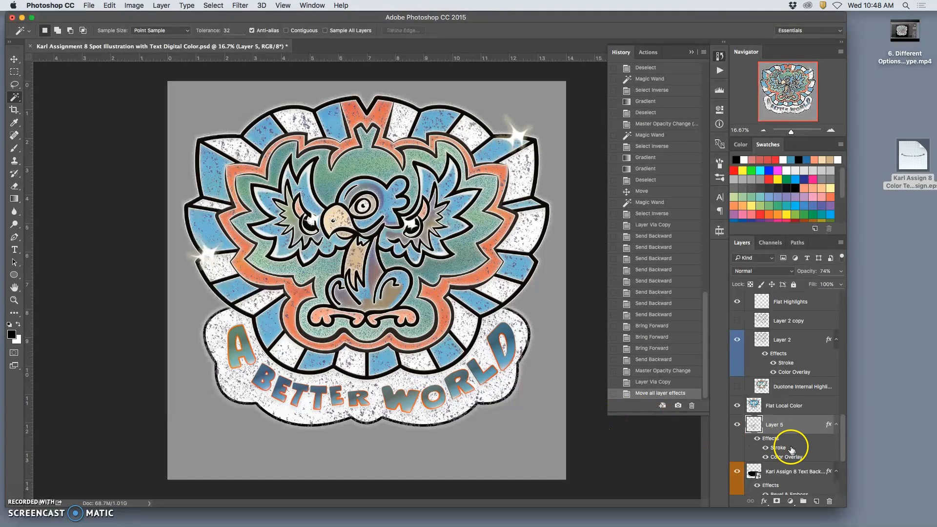
# - Try Color Burn and Darken blending modes on Layer 5
pyautogui.press('super+minus')
pyautogui.press('super+plus')
pyautogui.scroll(-1, 799, 455)
pyautogui.scroll(-5, 798, 454)
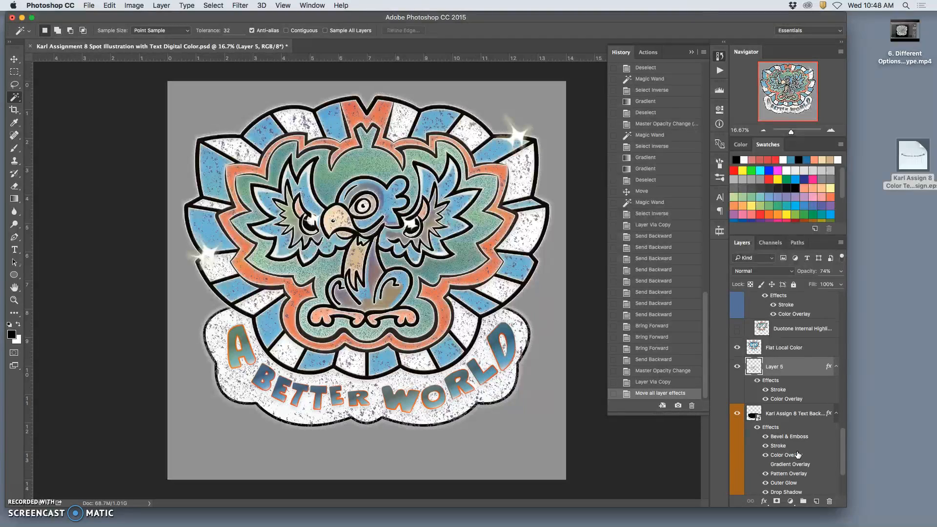
pyautogui.click(753, 272)
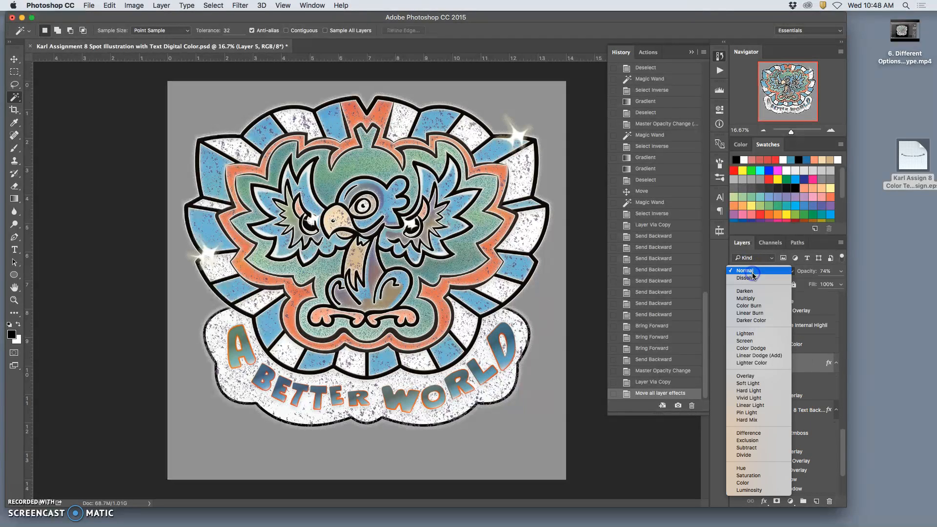
pyautogui.click(751, 306)
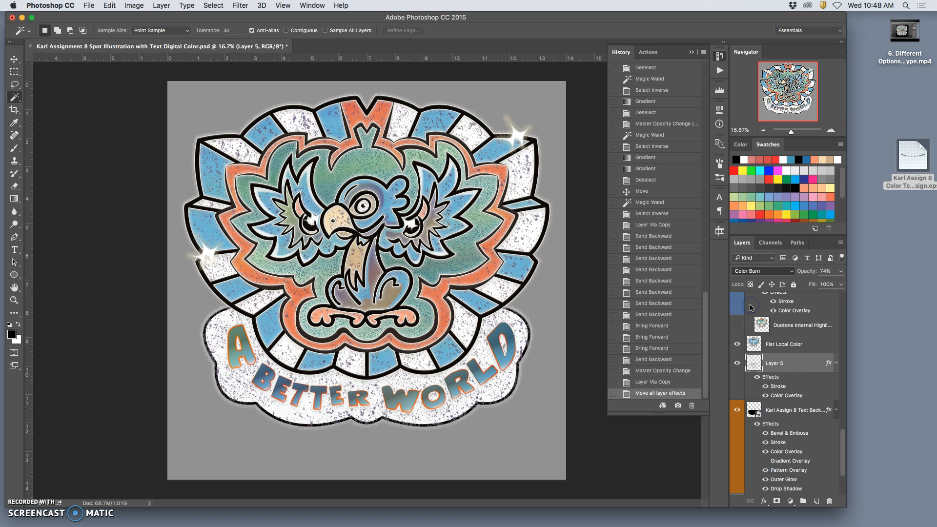
pyautogui.click(750, 270)
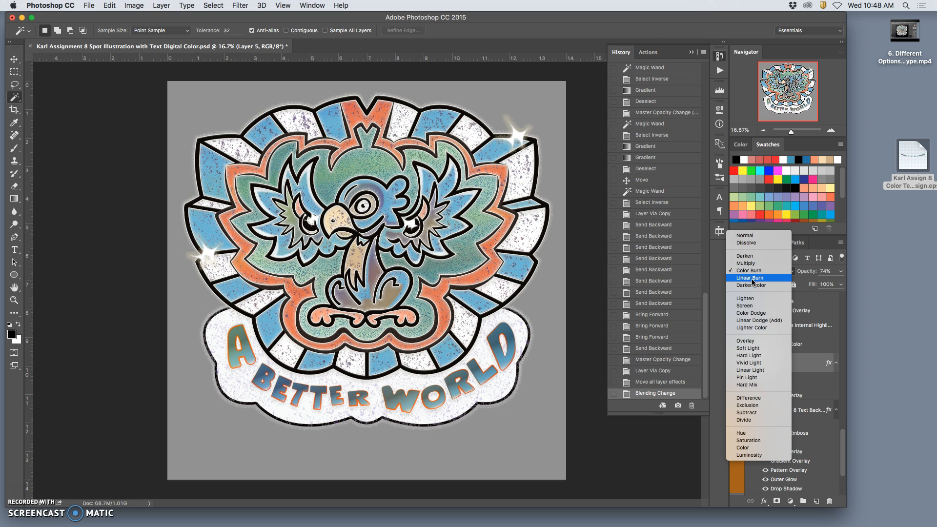
pyautogui.click(748, 259)
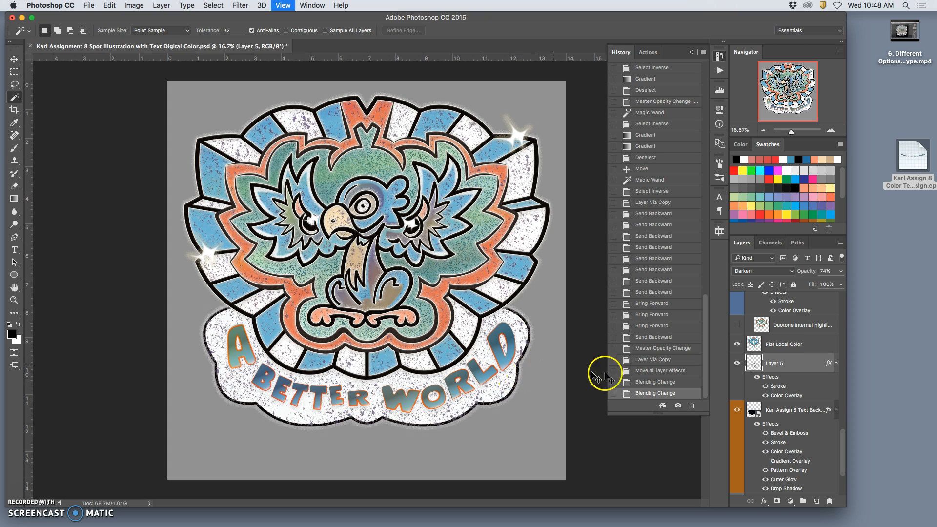
# - Set Layer 5 to Multiply and compare with the text background hidden and shown
pyautogui.press('super+plus')
pyautogui.click(747, 271)
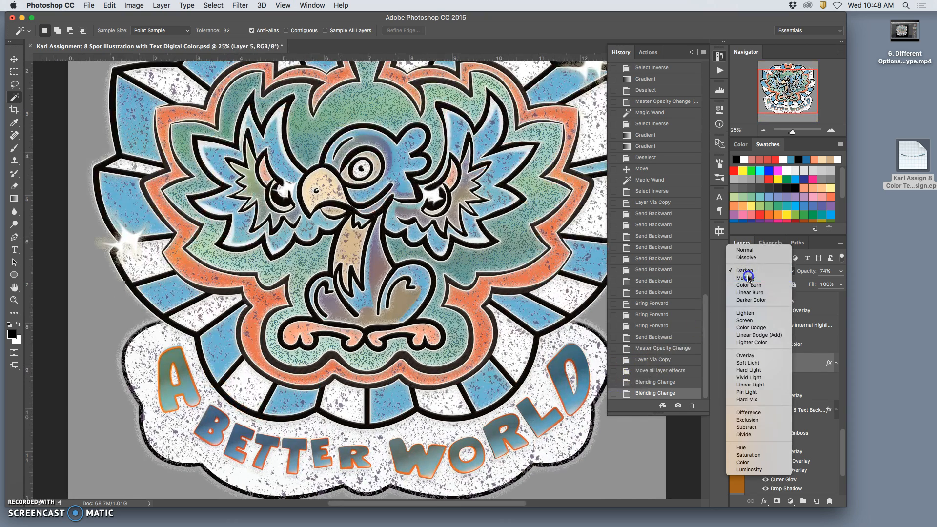
pyautogui.click(749, 278)
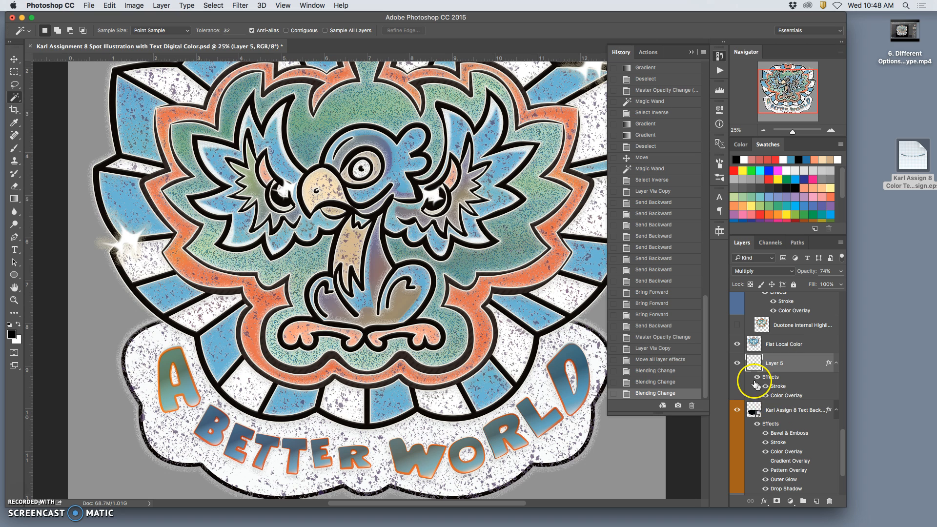
pyautogui.click(738, 411)
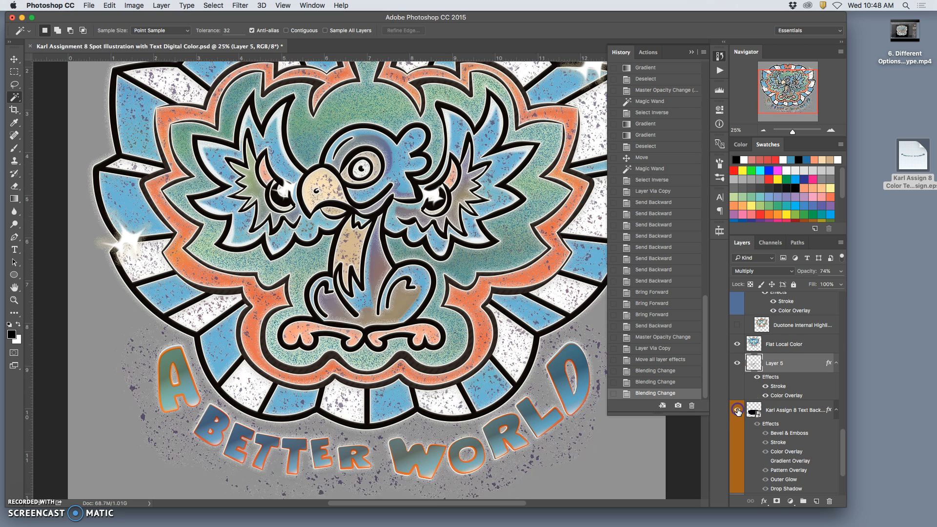
pyautogui.click(737, 411)
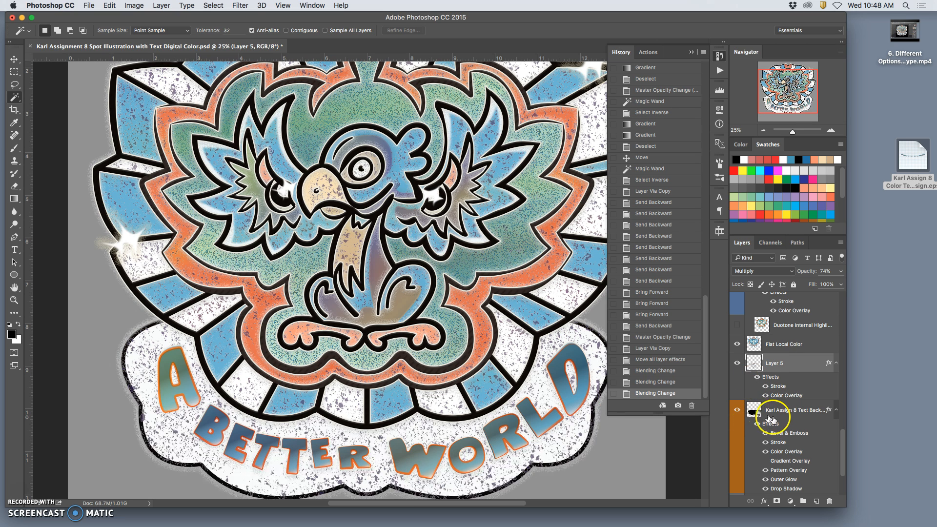
pyautogui.scroll(-1, 780, 423)
pyautogui.press('super+minus')
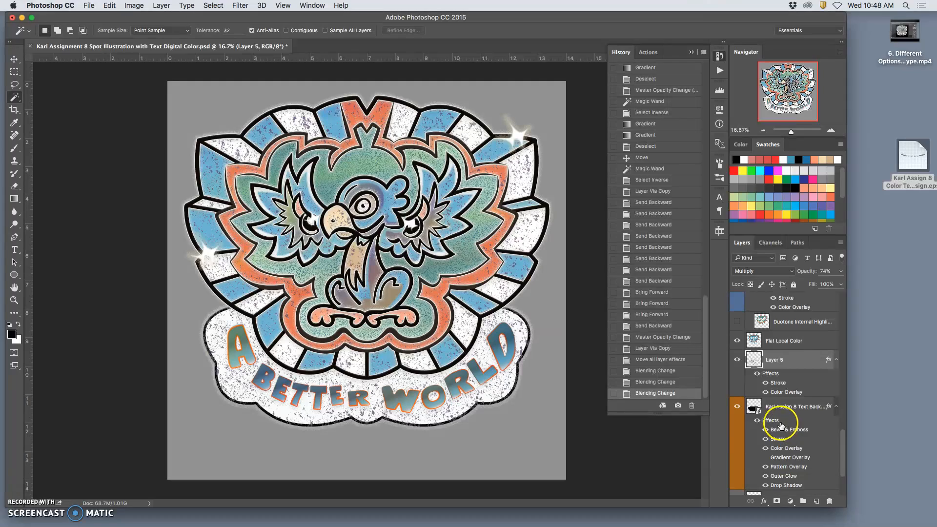
pyautogui.click(777, 410)
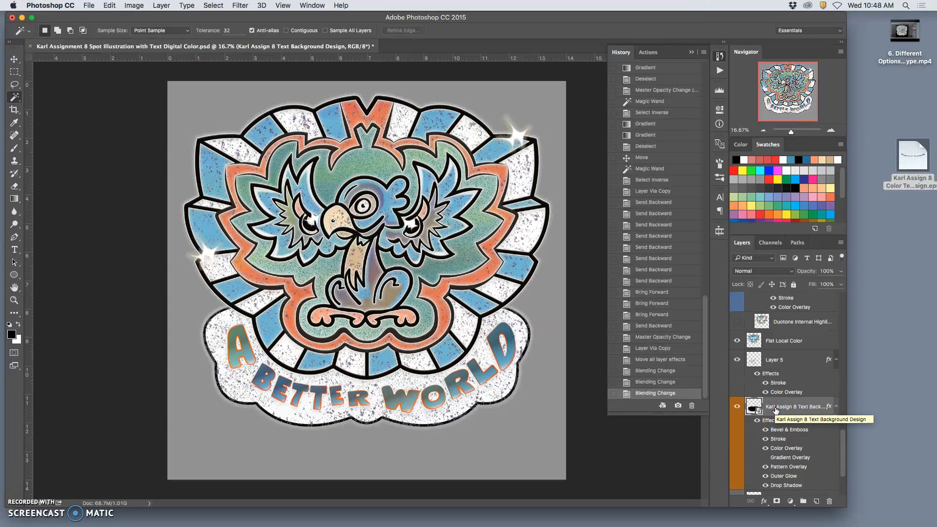
# - Duplicate the text background above Layer 5, turning off Pattern Overlay and Outer Glow
pyautogui.press('super+j')
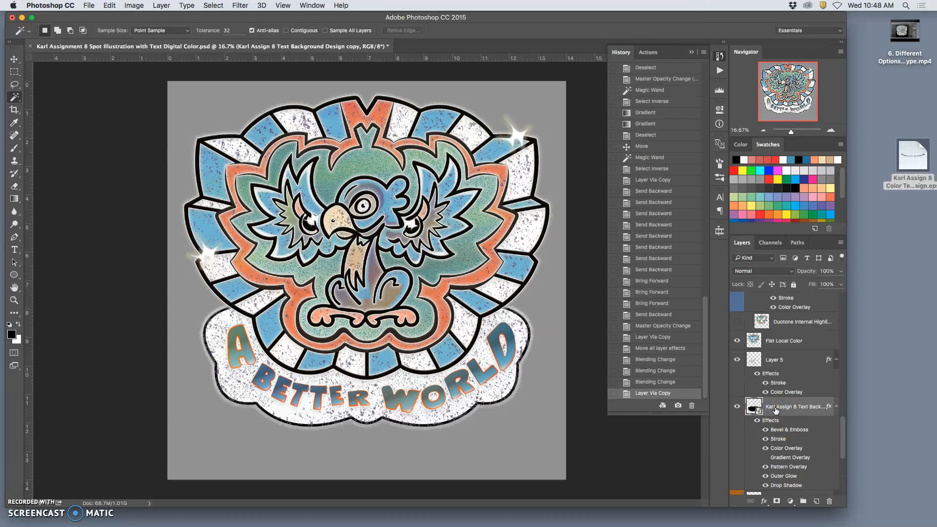
pyautogui.moveTo(774, 411); pyautogui.dragTo(769, 357)
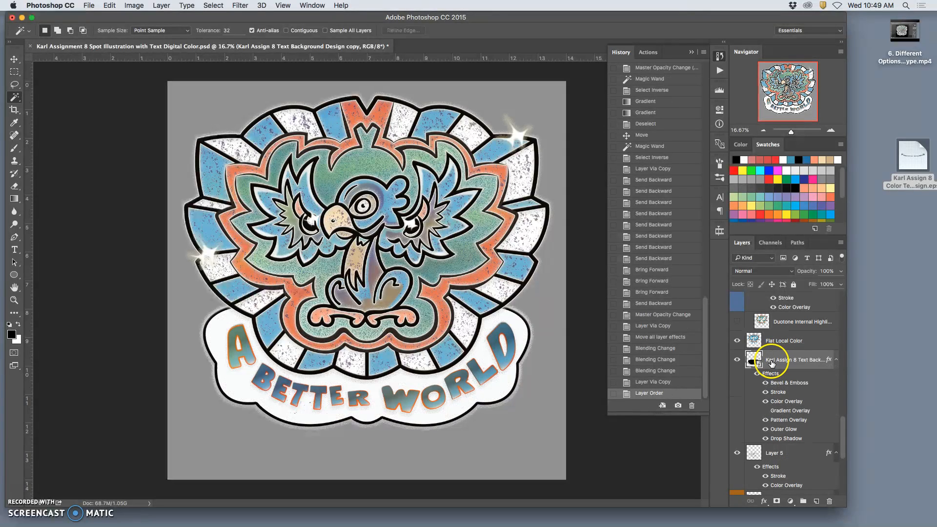
pyautogui.click(766, 401)
pyautogui.click(765, 420)
pyautogui.click(765, 429)
pyautogui.click(765, 391)
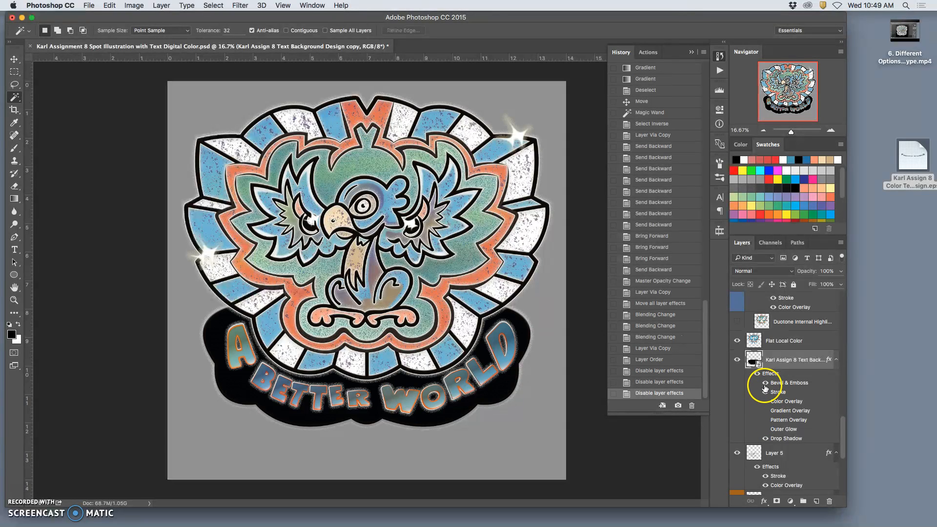
pyautogui.click(765, 391)
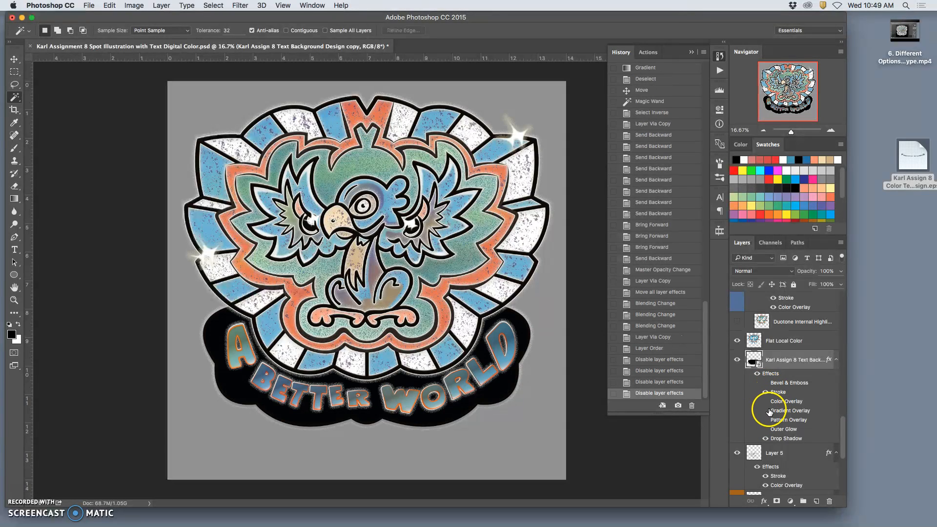
pyautogui.click(766, 401)
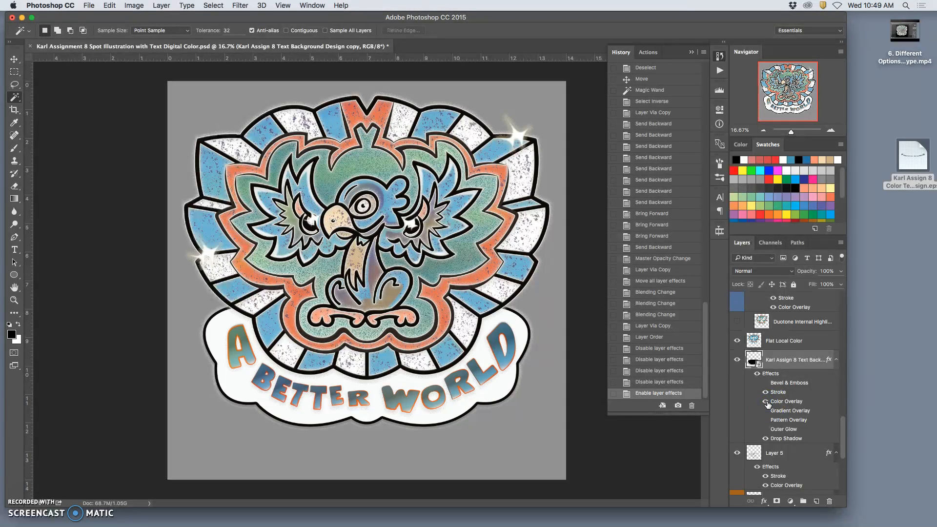
# - Set the text background copy's blend mode to Multiply
pyautogui.click(747, 271)
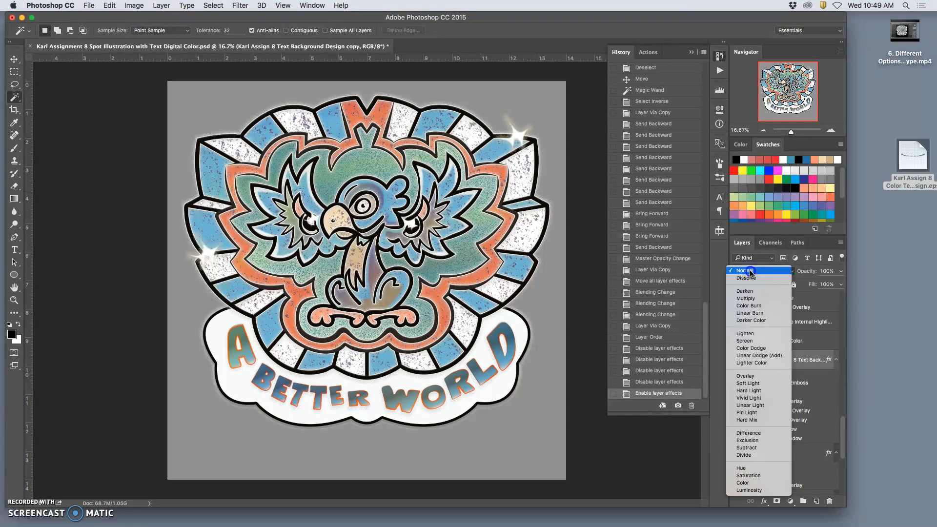
pyautogui.click(752, 298)
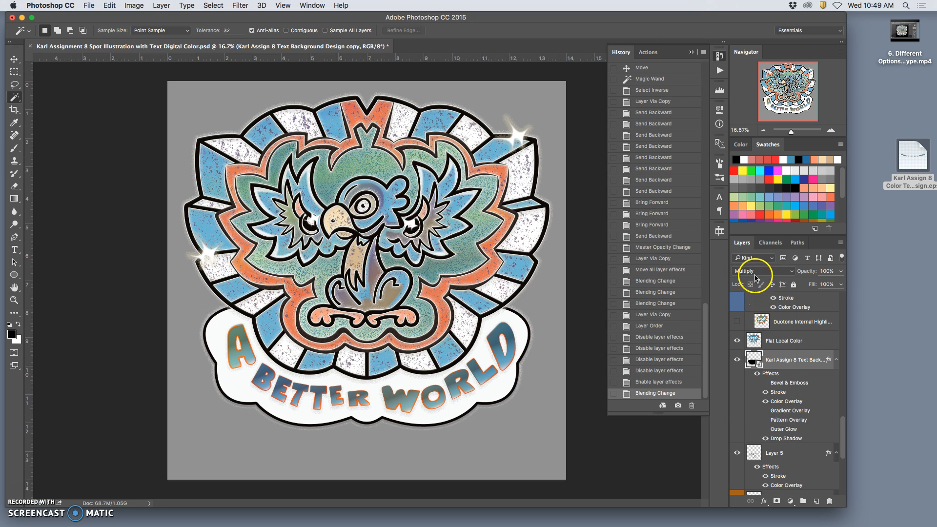
pyautogui.click(762, 270)
pyautogui.click(754, 272)
# - Rasterize the text background copy, keeping it blended with Multiply
pyautogui.rightClick(778, 357)
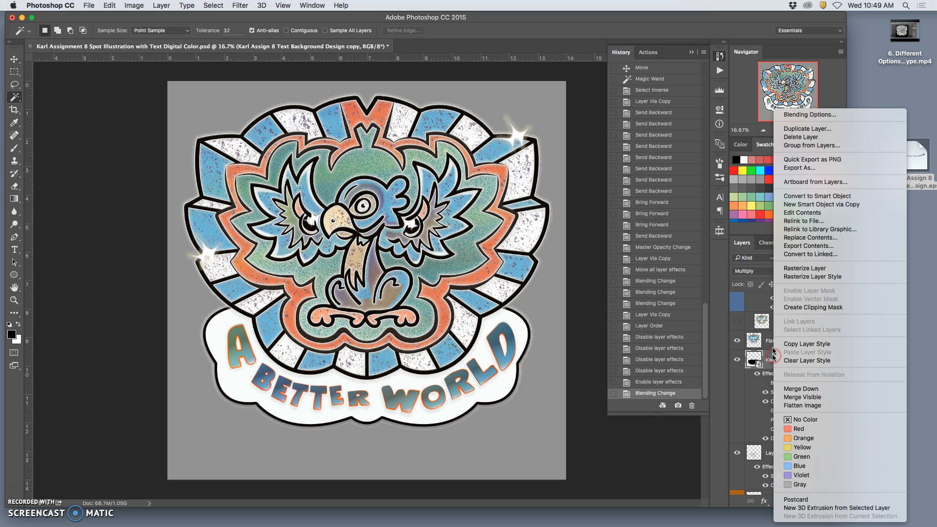
pyautogui.click(805, 268)
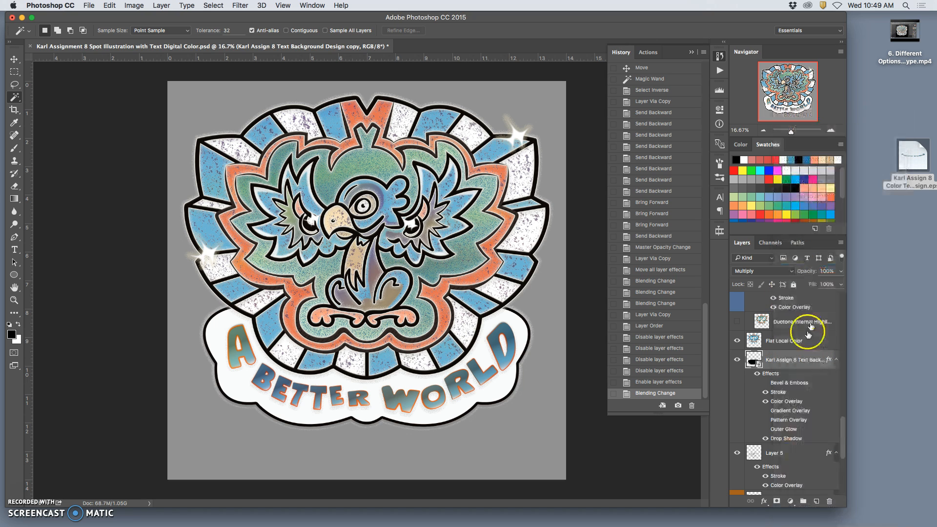
pyautogui.click(760, 272)
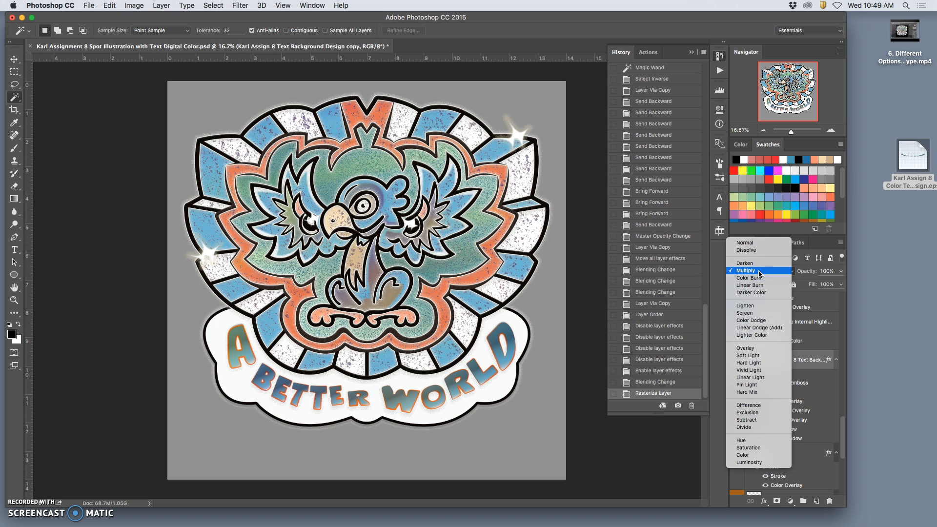
pyautogui.click(759, 271)
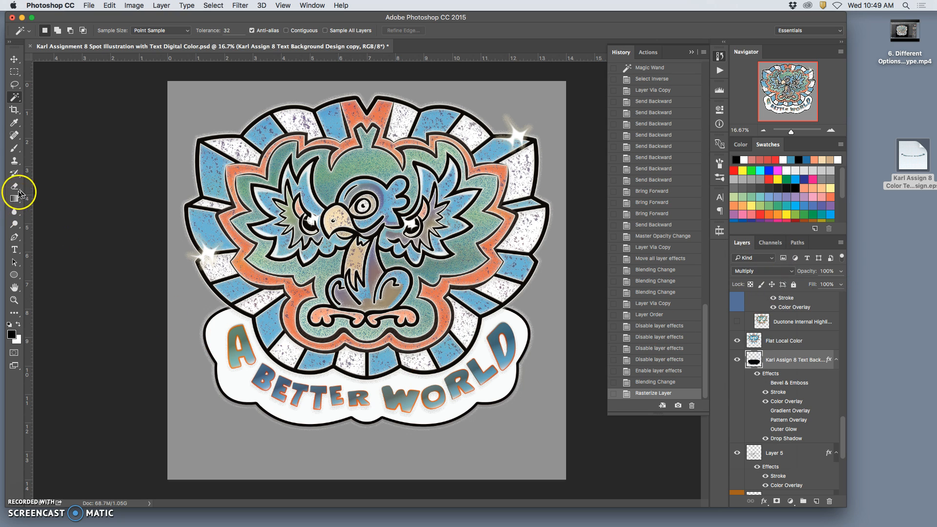
# - Select and clear the banner area, then toggle the copy's Gradient Overlay and Color Overlay effects
pyautogui.click(230, 378)
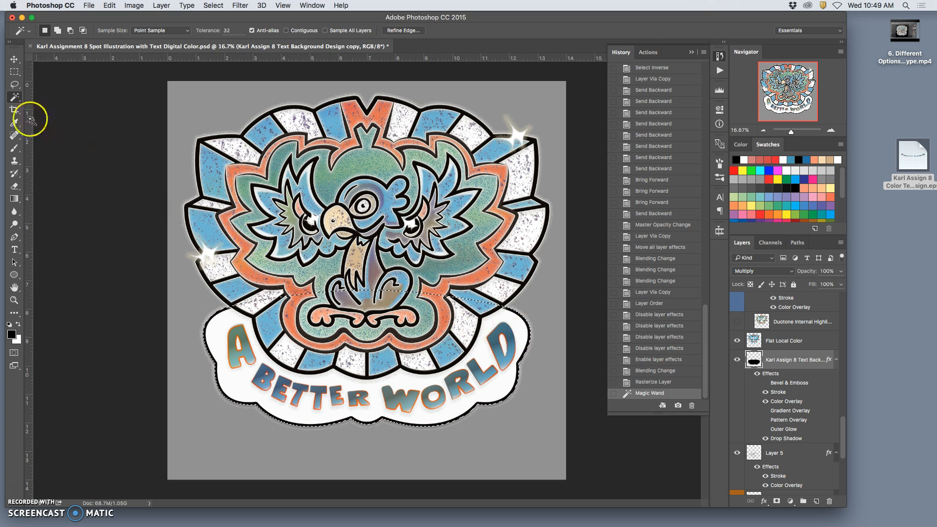
pyautogui.click(14, 85)
pyautogui.click(521, 405)
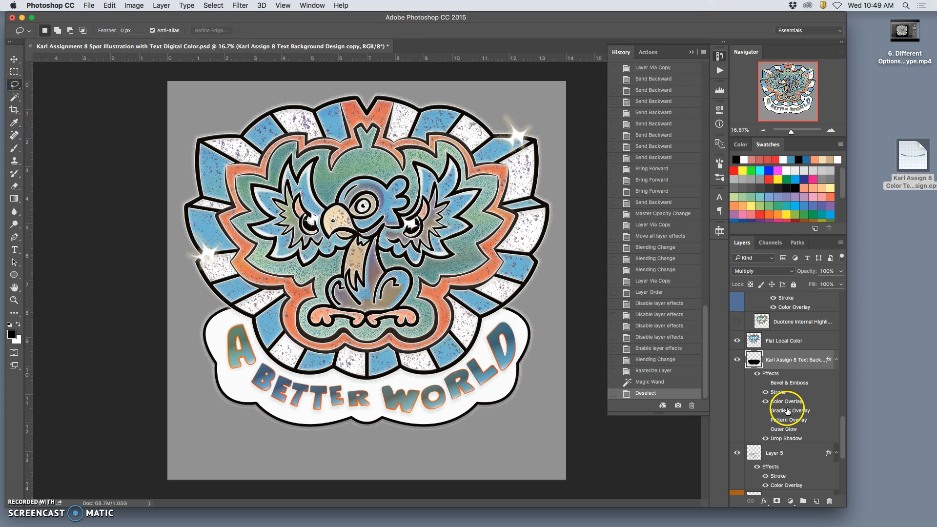
pyautogui.moveTo(767, 414); pyautogui.dragTo(767, 408)
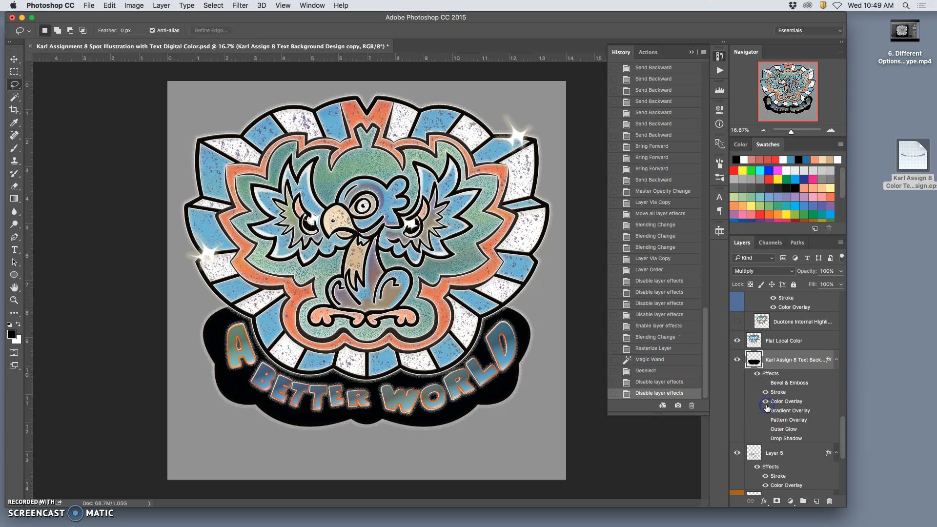
pyautogui.click(766, 406)
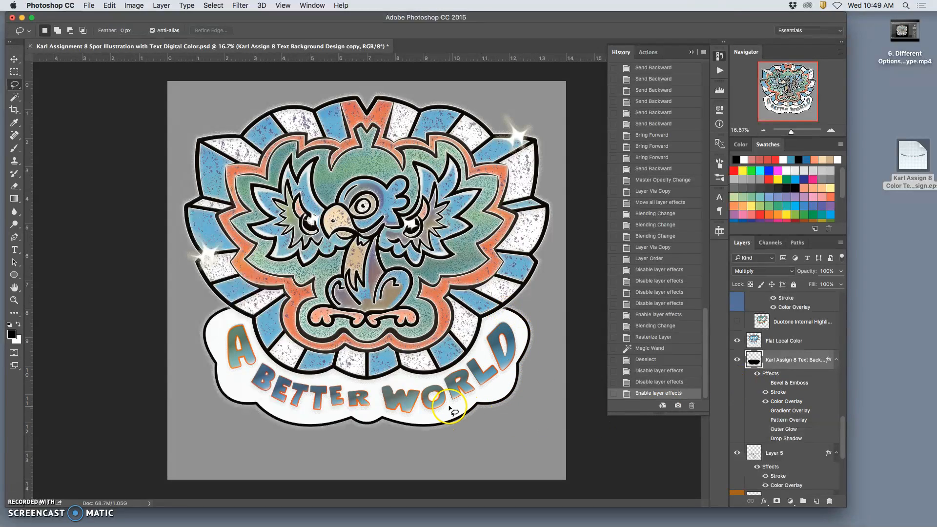
# - Duplicate the copy, add the lower text background layer, and merge them into one layer
pyautogui.press('super+j')
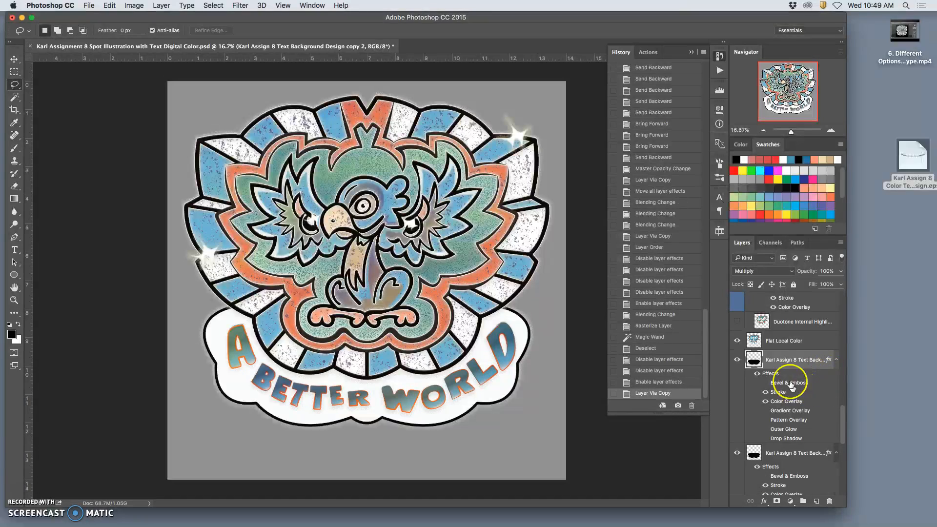
pyautogui.click(780, 457)
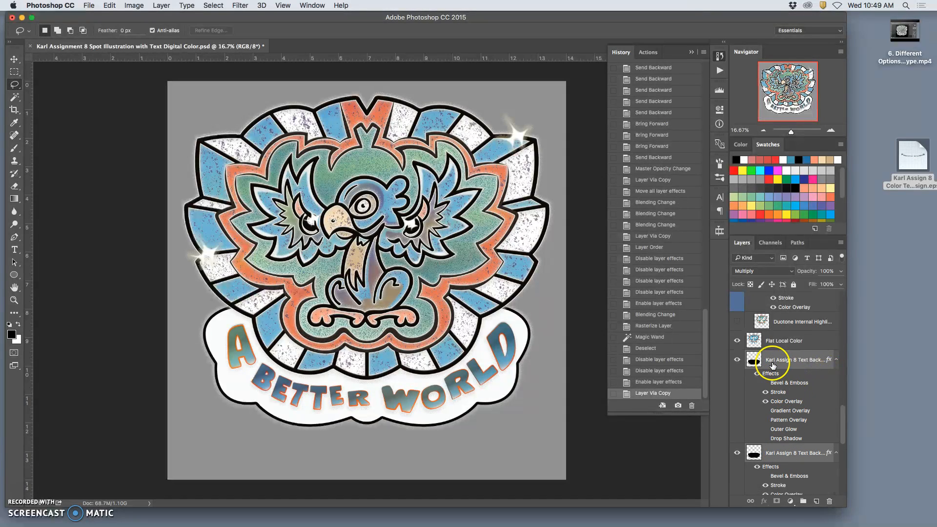
pyautogui.click(161, 5)
pyautogui.click(211, 357)
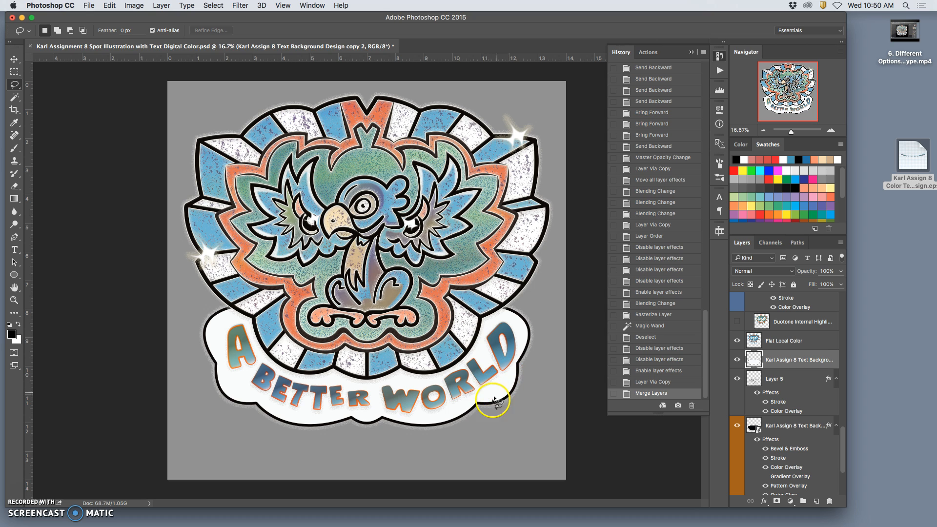
# - Magic-wand the white banner fill on the text background layer, delete it, and deselect
pyautogui.click(15, 98)
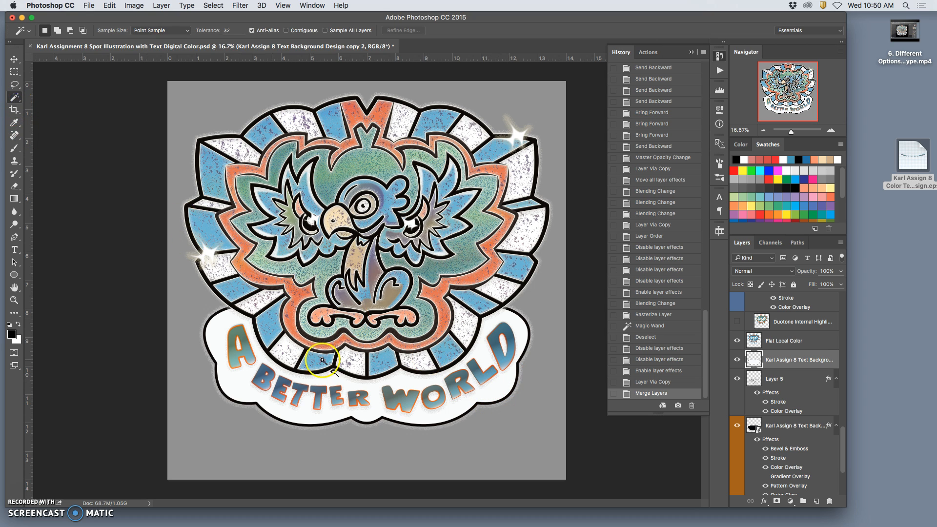
pyautogui.click(335, 415)
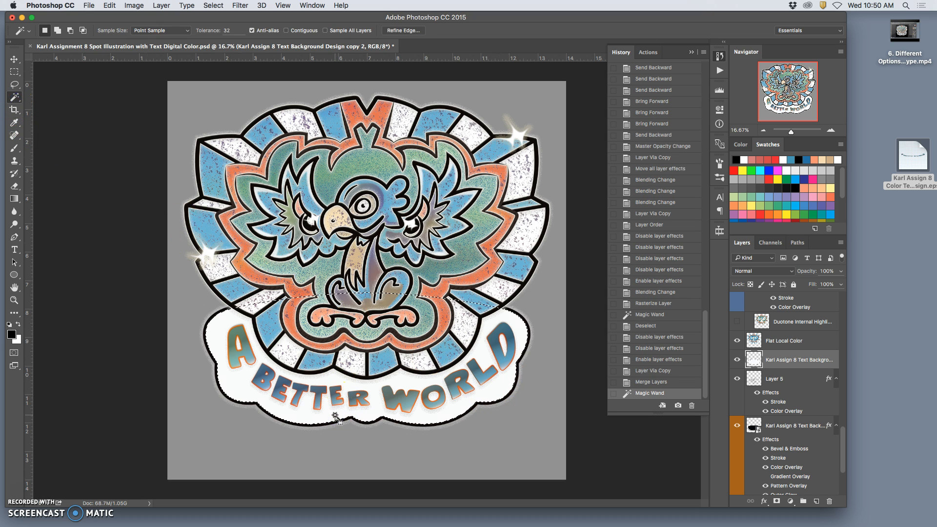
pyautogui.press('Delete')
pyautogui.press('super+d')
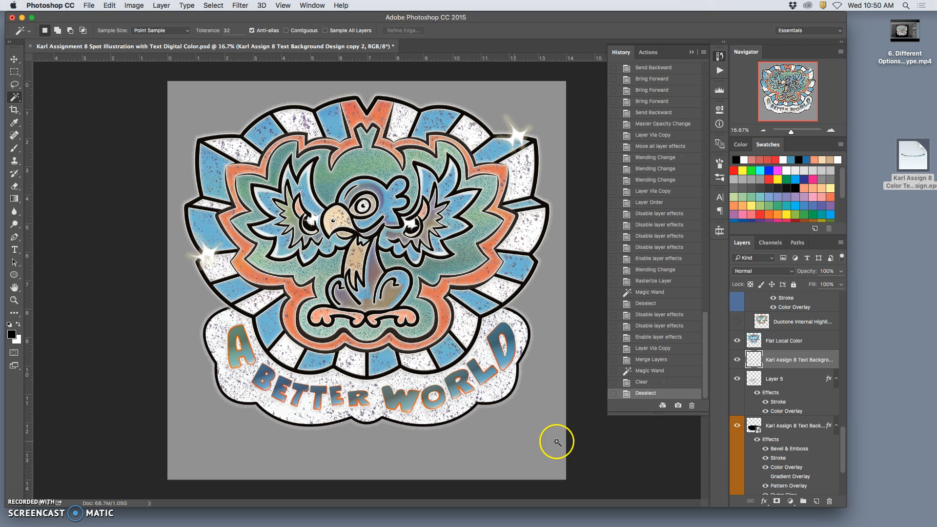
# - Toggle the text background layer's visibility and zoom in on the banner to compare
pyautogui.click(738, 360)
pyautogui.click(738, 360)
pyautogui.press('super+equal')
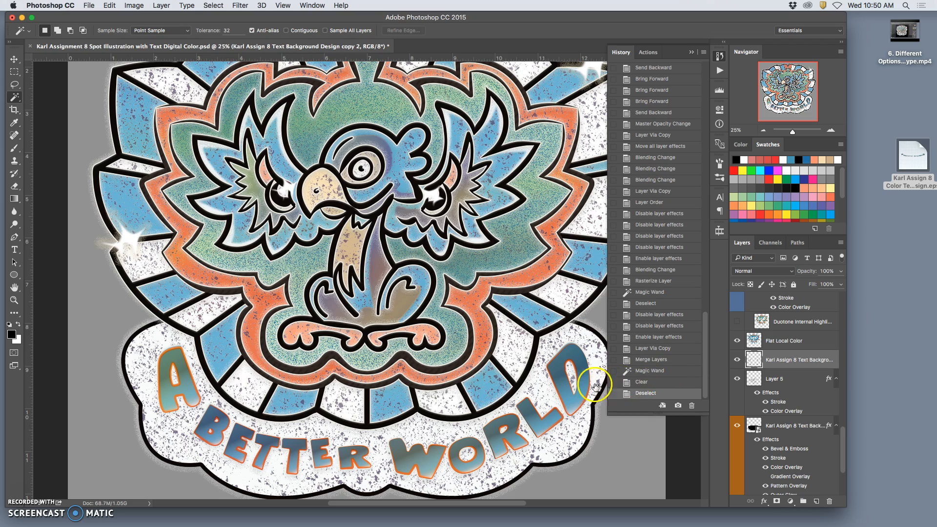
pyautogui.press('super+equal')
pyautogui.scroll(-10, 562, 380)
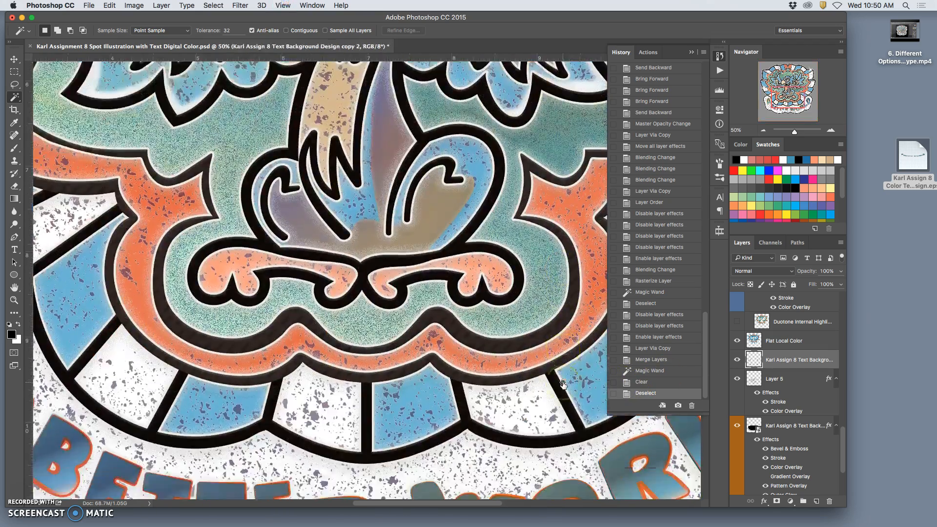
pyautogui.hscroll(-8, 448, 359)
pyautogui.scroll(5, 448, 359)
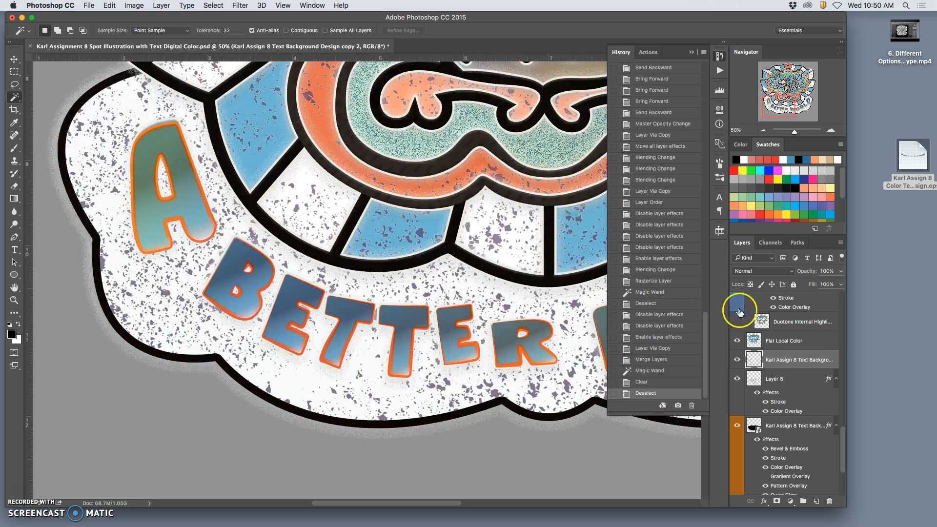
# - Lower Layer 5's opacity from 74% to 48% to fade the speckles
pyautogui.click(740, 362)
pyautogui.click(738, 361)
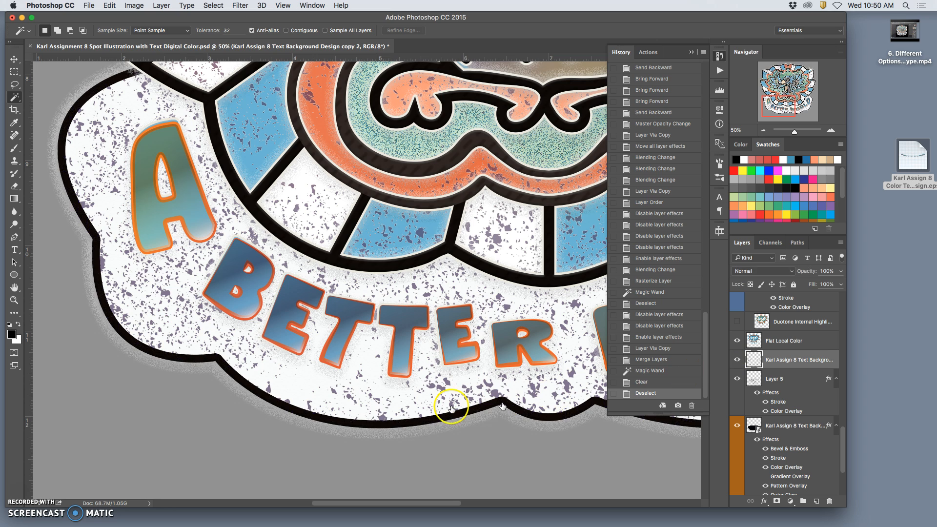
pyautogui.click(795, 404)
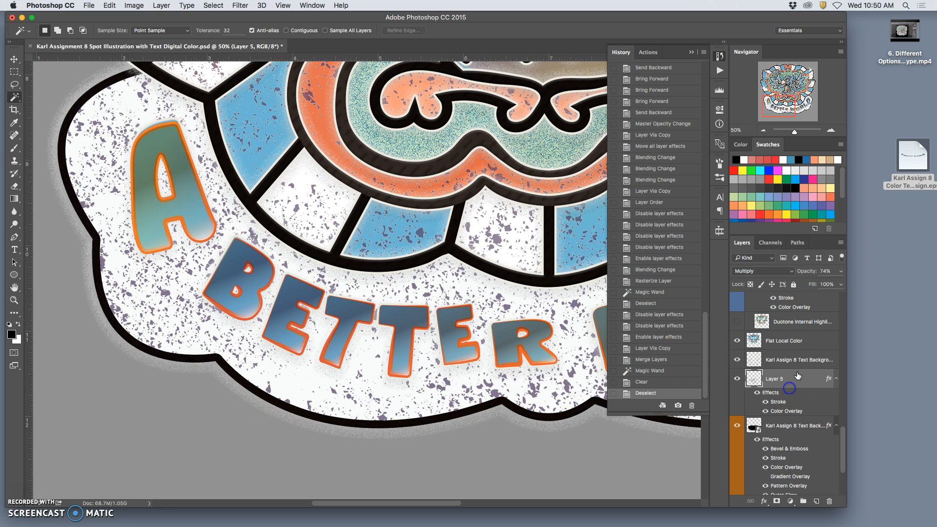
pyautogui.click(841, 272)
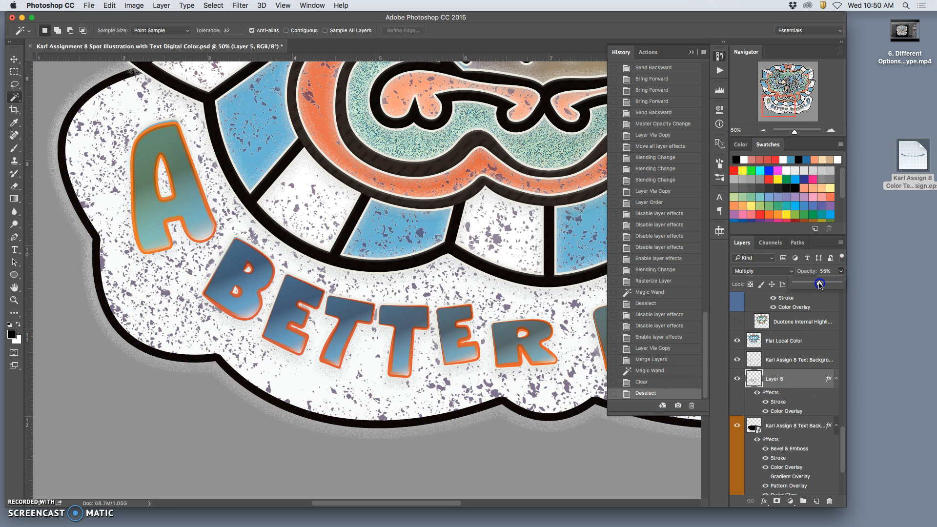
pyautogui.moveTo(820, 285); pyautogui.dragTo(817, 283)
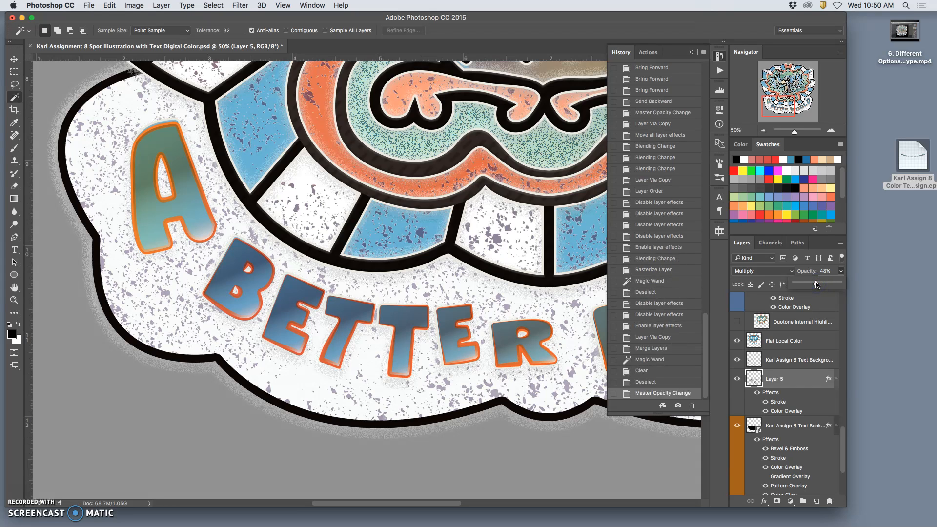
# - Zoom in and out to review the faded speckles across the whole emblem
pyautogui.press('super+minus')
pyautogui.press('super+minus')
pyautogui.press('super+minus')
pyautogui.press('super+minus')
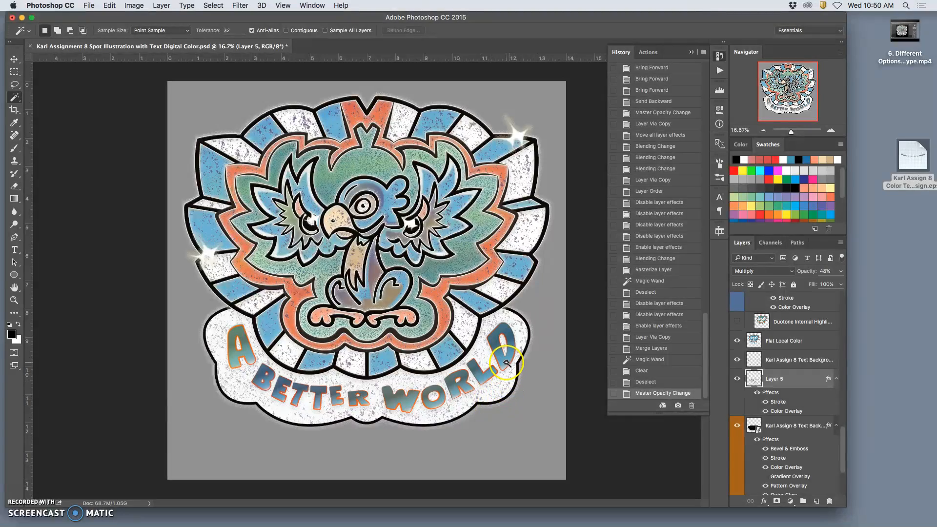
pyautogui.press('super+plus')
pyautogui.press('super+plus')
pyautogui.press('super+plus')
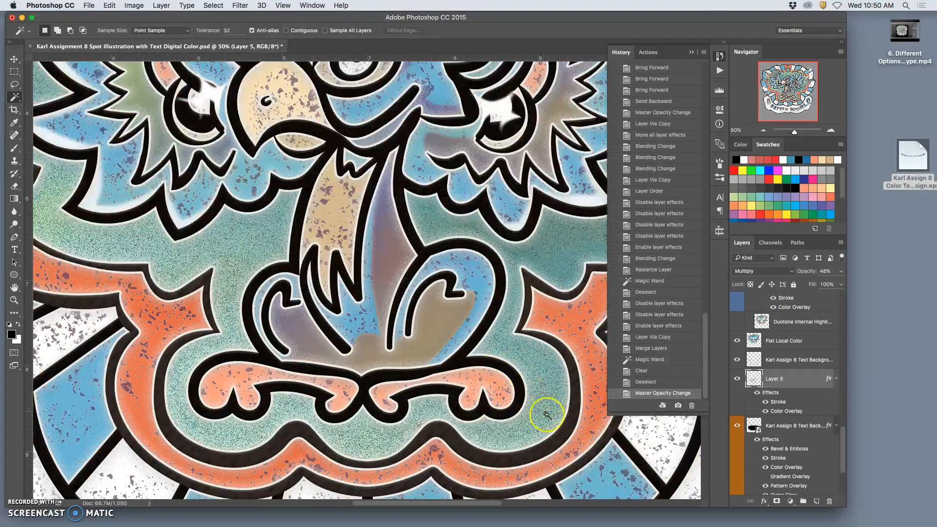
pyautogui.scroll(5, 505, 428)
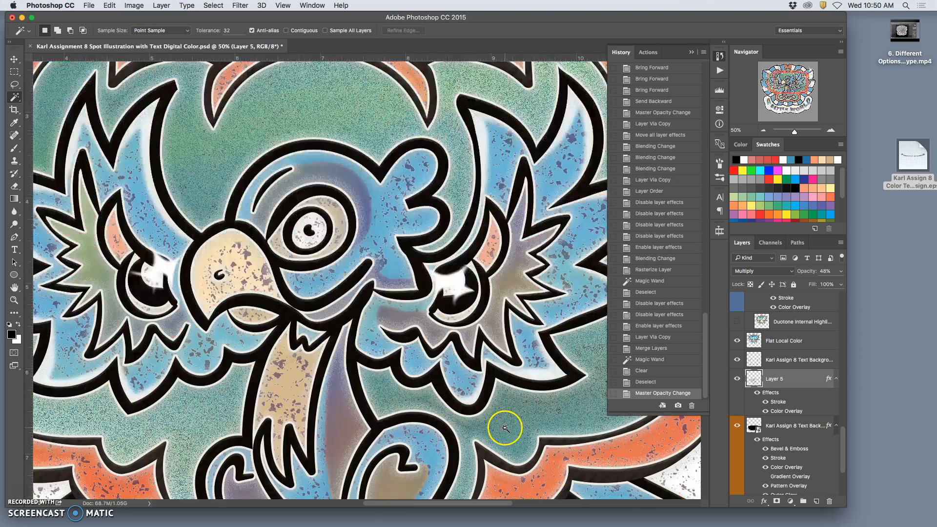
pyautogui.scroll(-7, 505, 426)
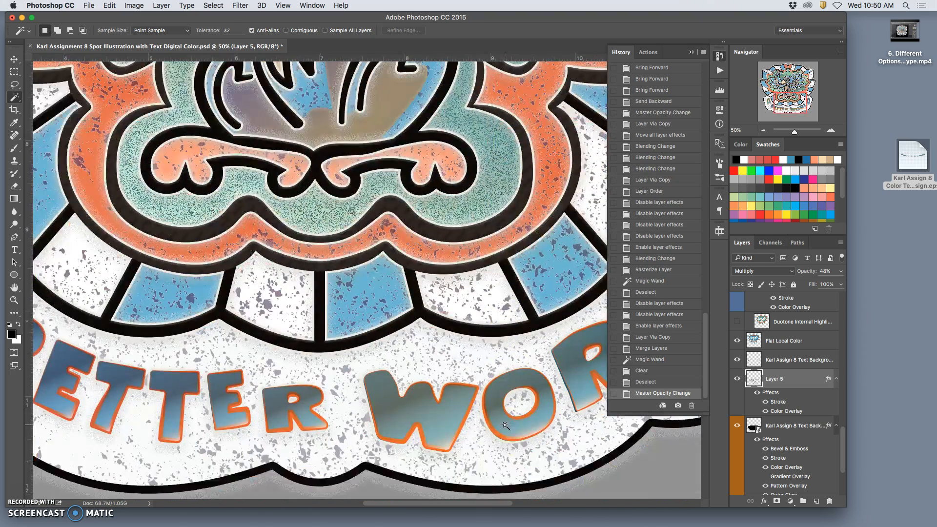
pyautogui.press('super+minus')
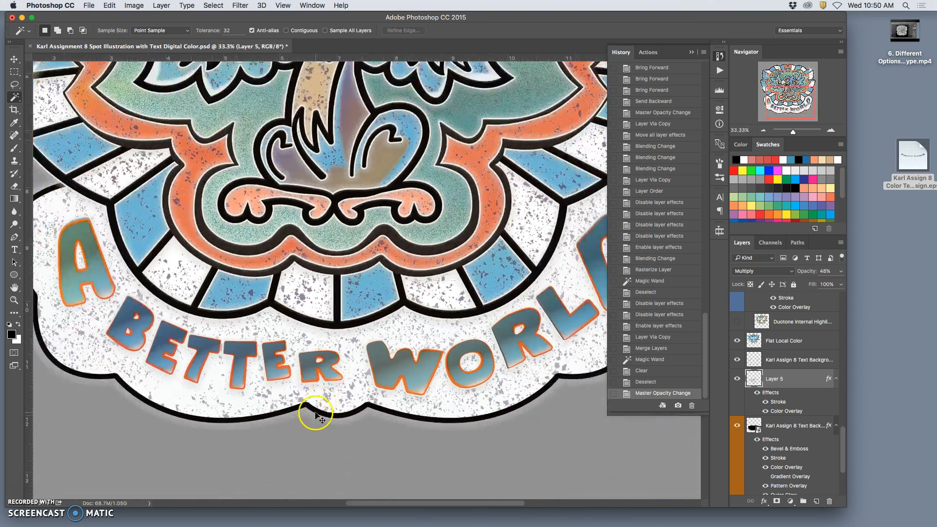
pyautogui.press('super+minus')
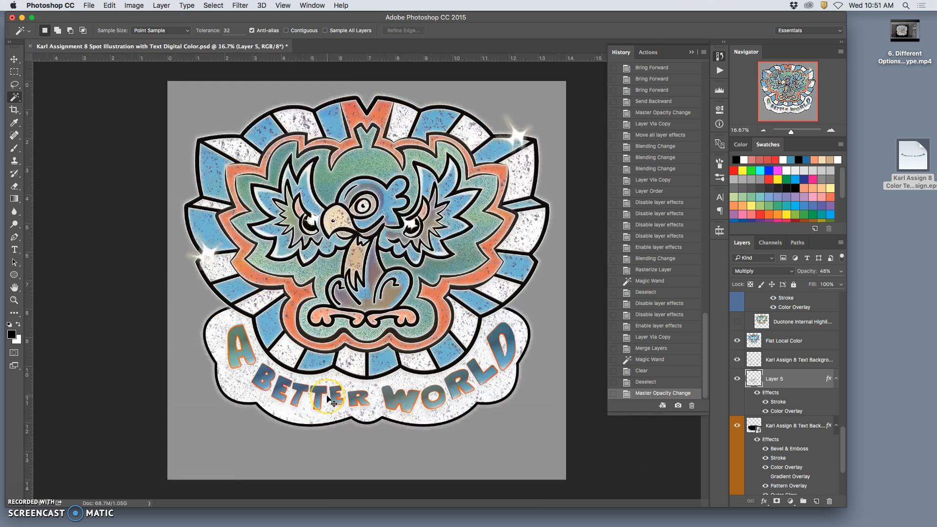
pyautogui.press('super+minus')
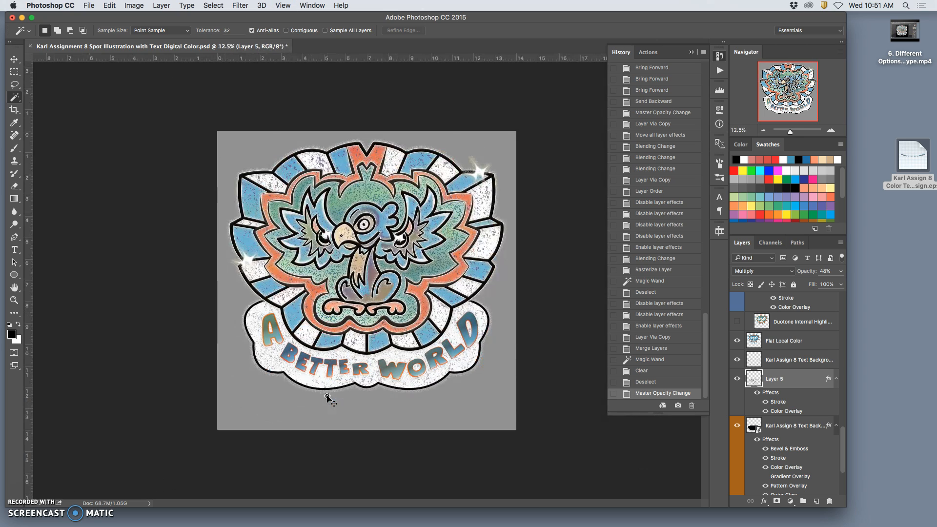
pyautogui.press('super+minus')
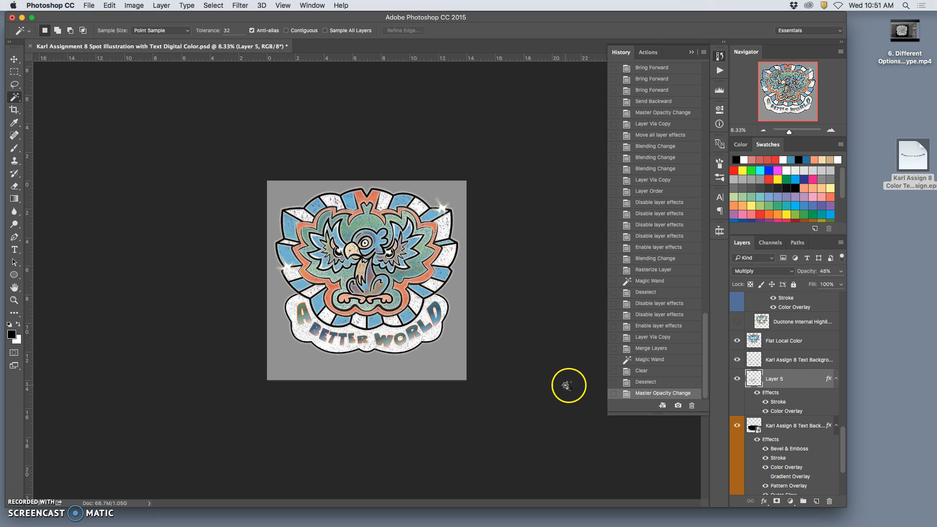
pyautogui.scroll(10, 781, 361)
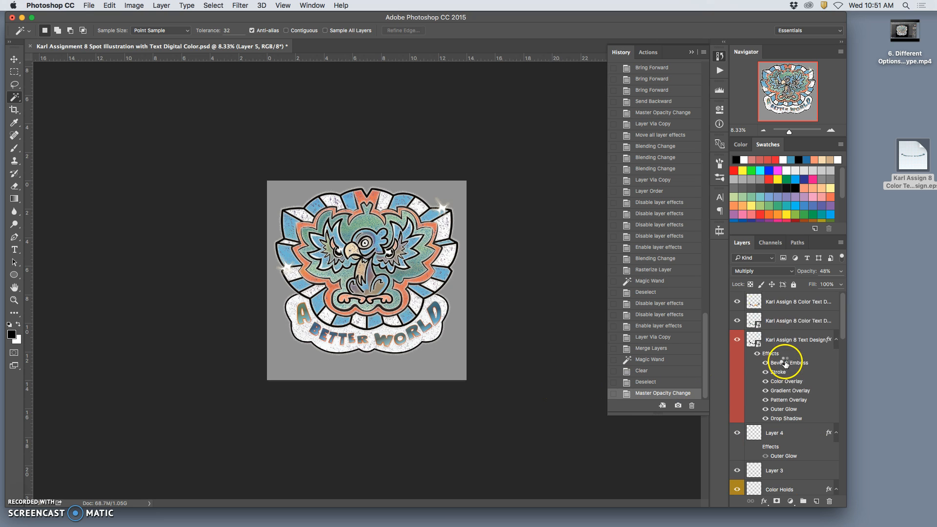
# - Add an outside Stroke to the A BETTER WORLD color text layer's style
pyautogui.click(783, 322)
pyautogui.doubleClick(783, 330)
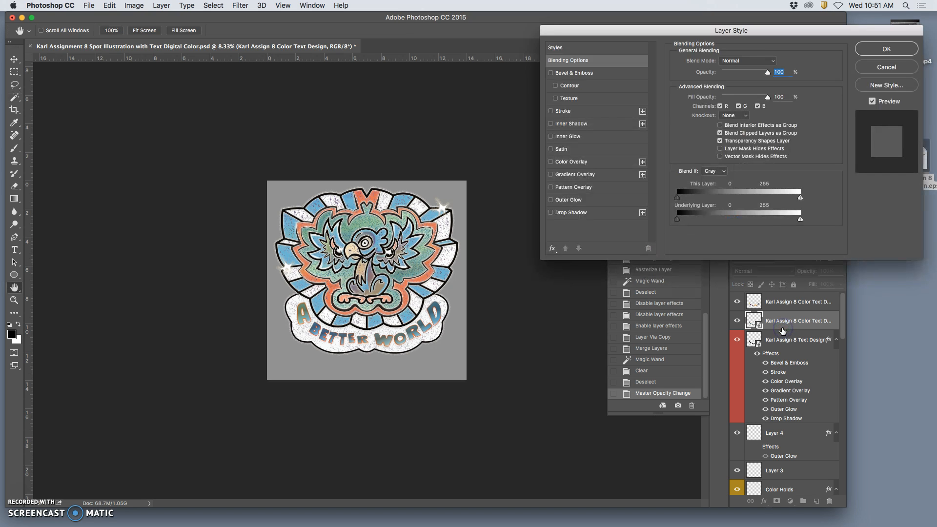
pyautogui.click(551, 112)
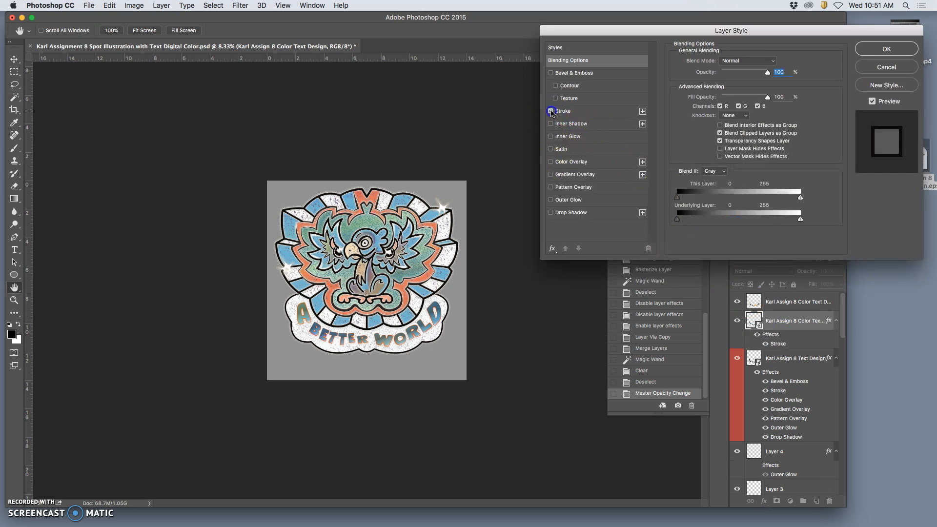
pyautogui.click(579, 112)
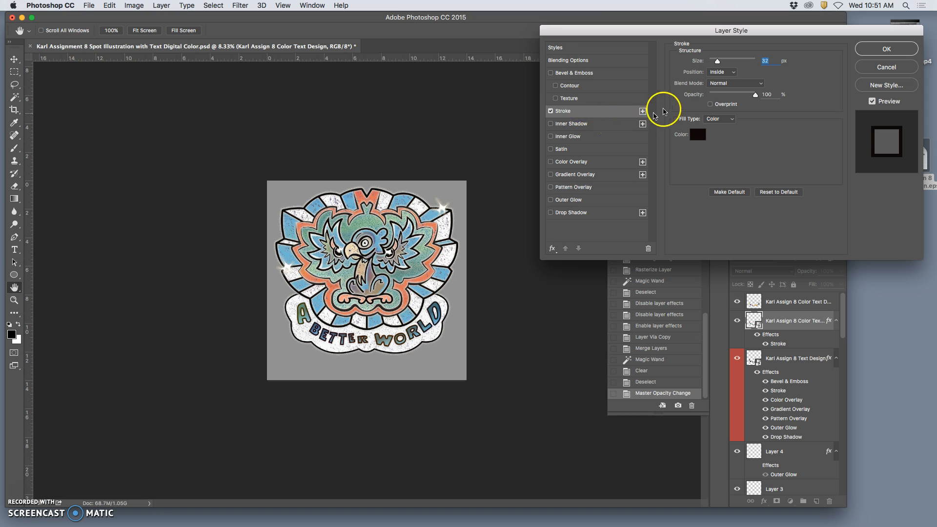
pyautogui.click(729, 72)
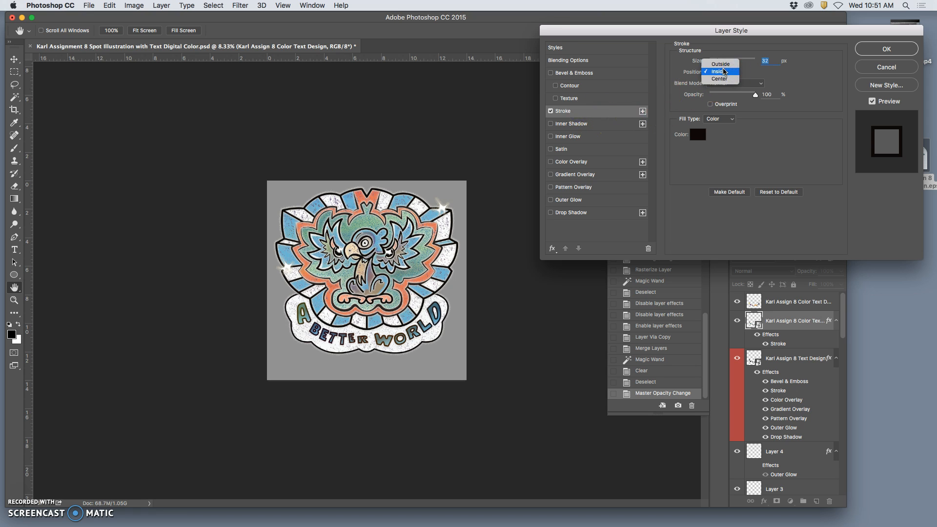
pyautogui.click(721, 64)
pyautogui.moveTo(719, 64); pyautogui.dragTo(713, 64)
# - Thin the lettering stroke to 9 px after checking it zoomed in, then apply it
pyautogui.keyDown('super'); pyautogui.click(336, 401); pyautogui.keyUp('super')
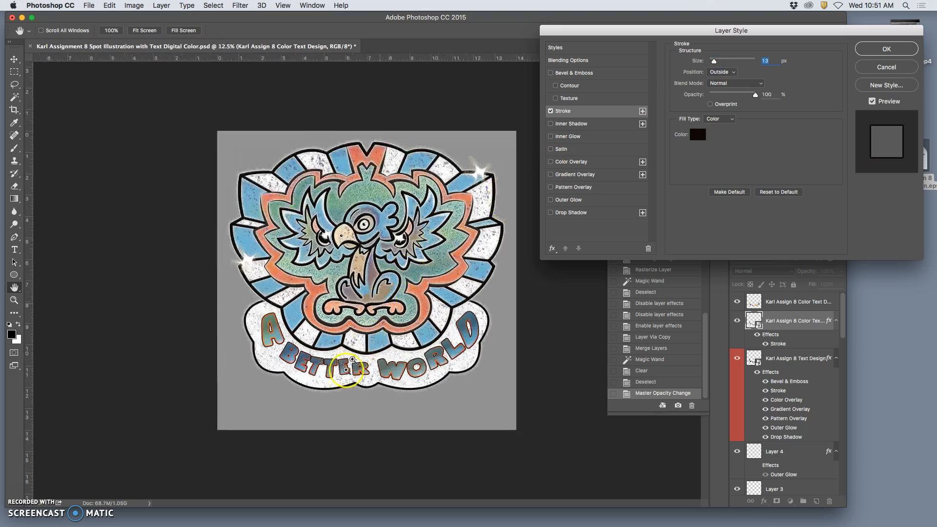
pyautogui.keyDown('super'); pyautogui.click(336, 402); pyautogui.keyUp('super')
pyautogui.keyDown('super'); pyautogui.click(345, 401); pyautogui.keyUp('super')
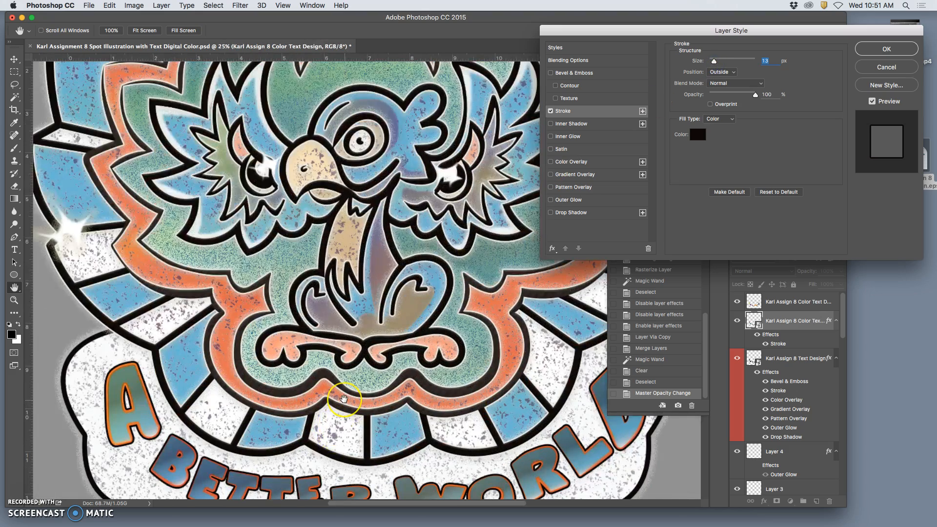
pyautogui.scroll(-15, 344, 399)
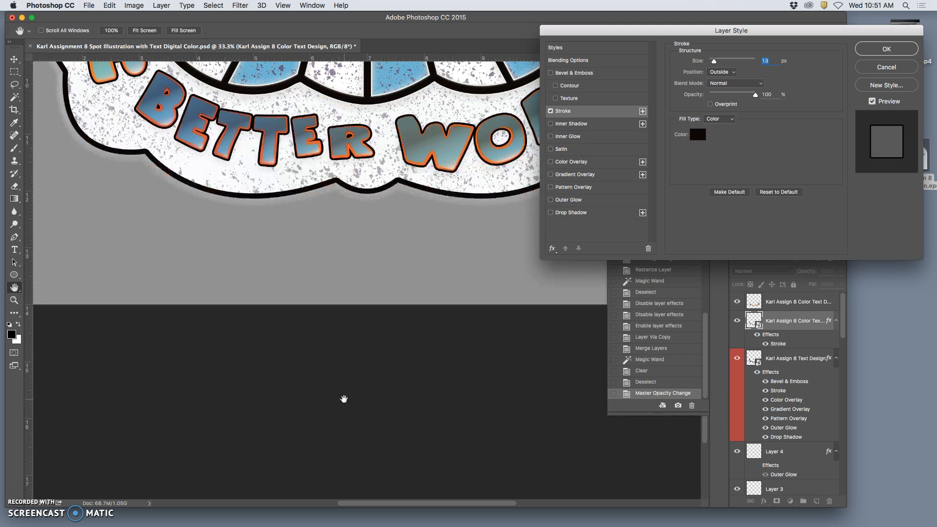
pyautogui.scroll(8, 343, 399)
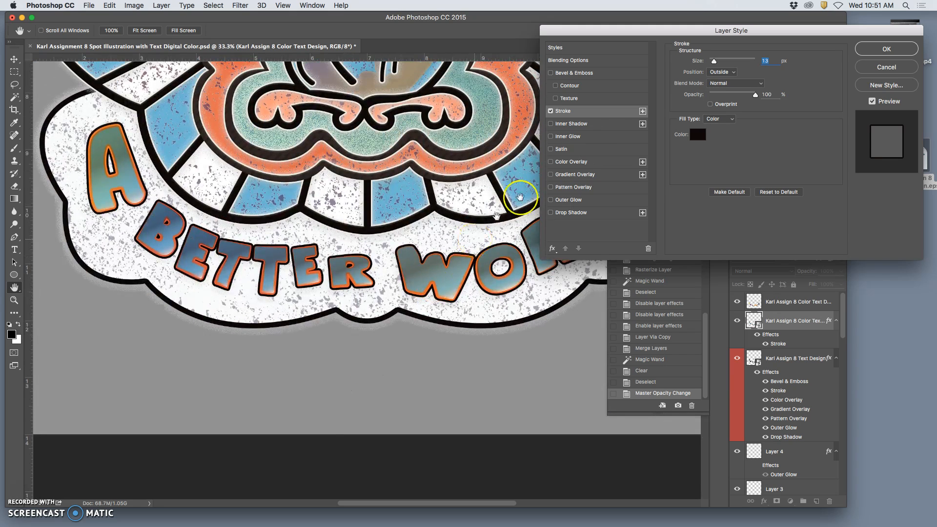
pyautogui.moveTo(716, 64); pyautogui.dragTo(713, 63)
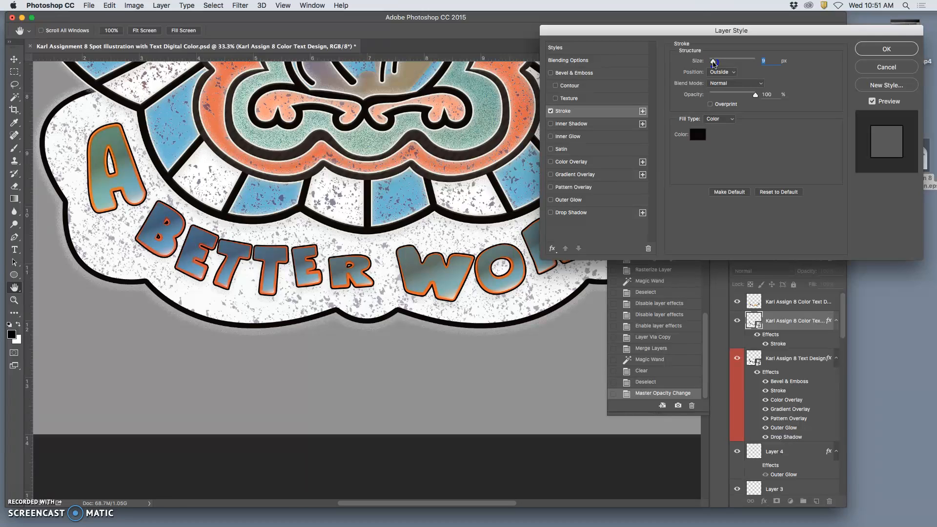
pyautogui.click(886, 48)
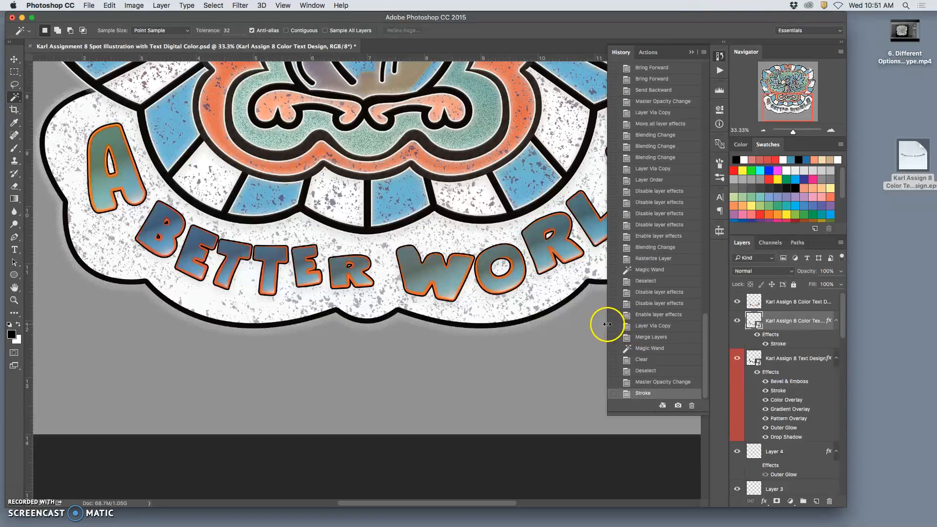
pyautogui.press('super+minus')
pyautogui.press('super+minus')
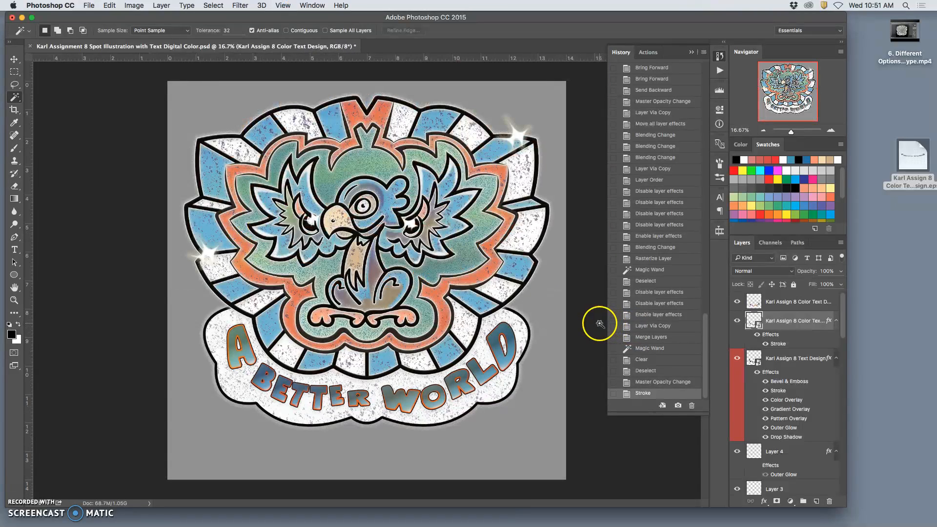
# - Add a lower-opacity Drop Shadow to the lettering layer and save the document
pyautogui.click(765, 344)
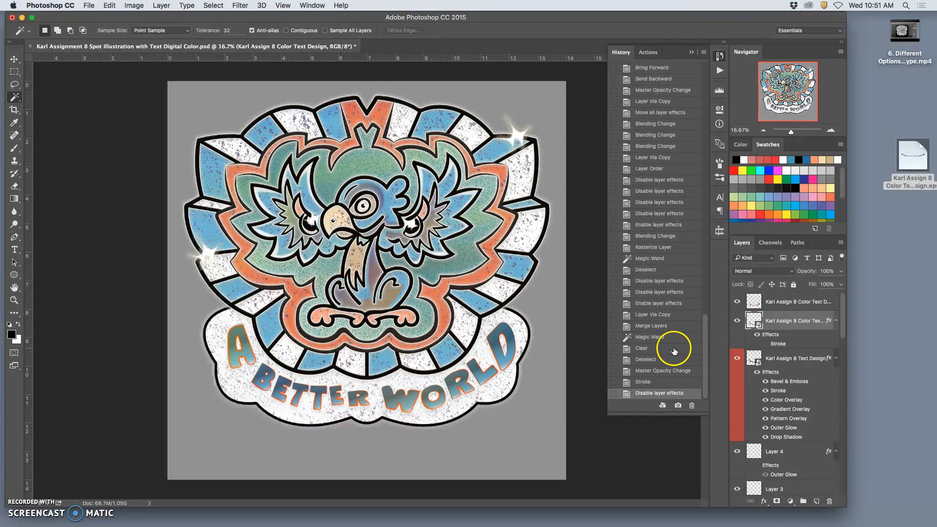
pyautogui.doubleClick(775, 339)
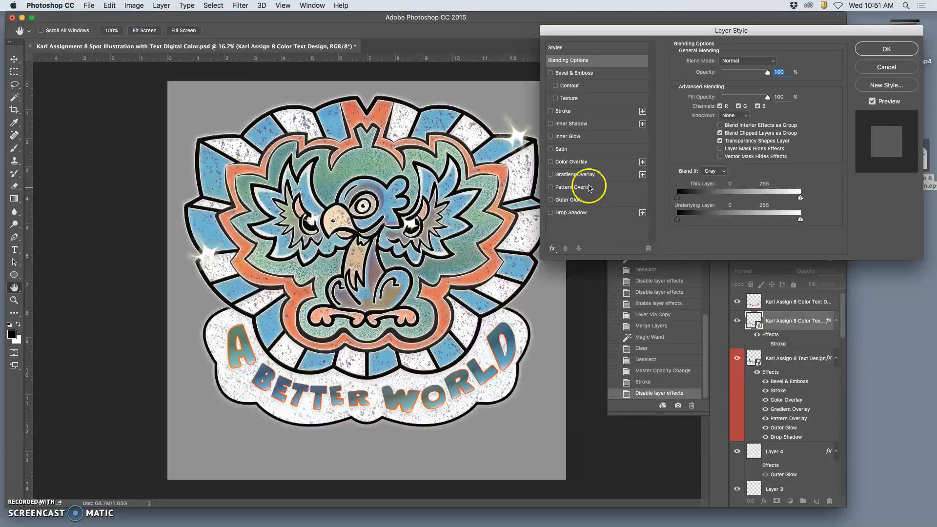
pyautogui.click(554, 213)
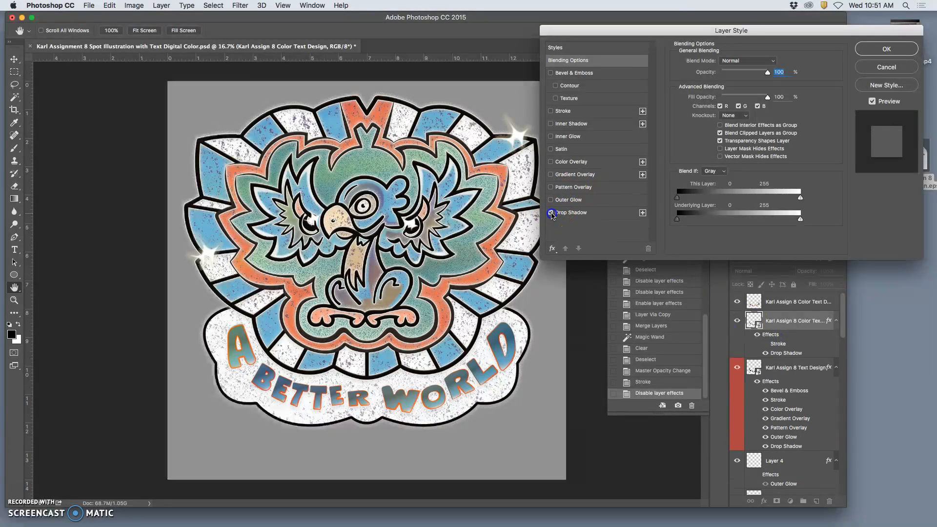
pyautogui.click(583, 215)
pyautogui.moveTo(723, 77); pyautogui.dragTo(730, 77)
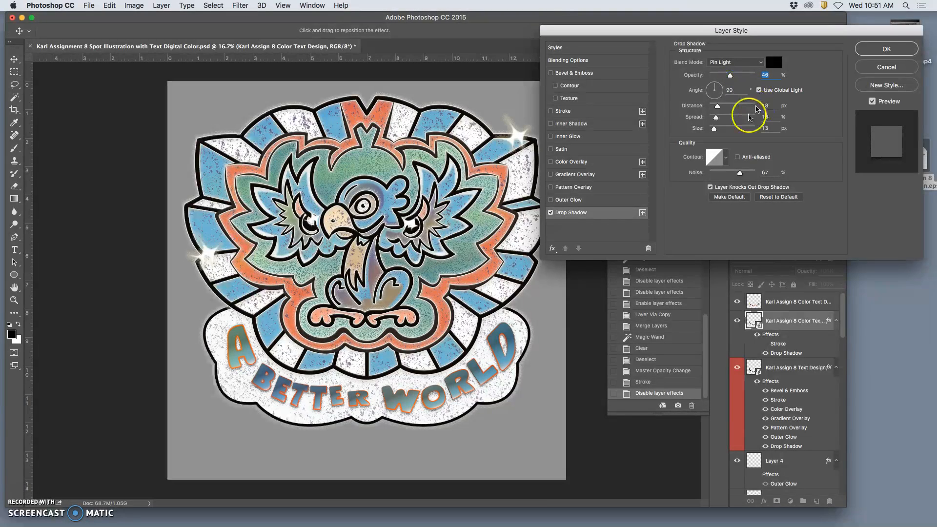
pyautogui.click(887, 49)
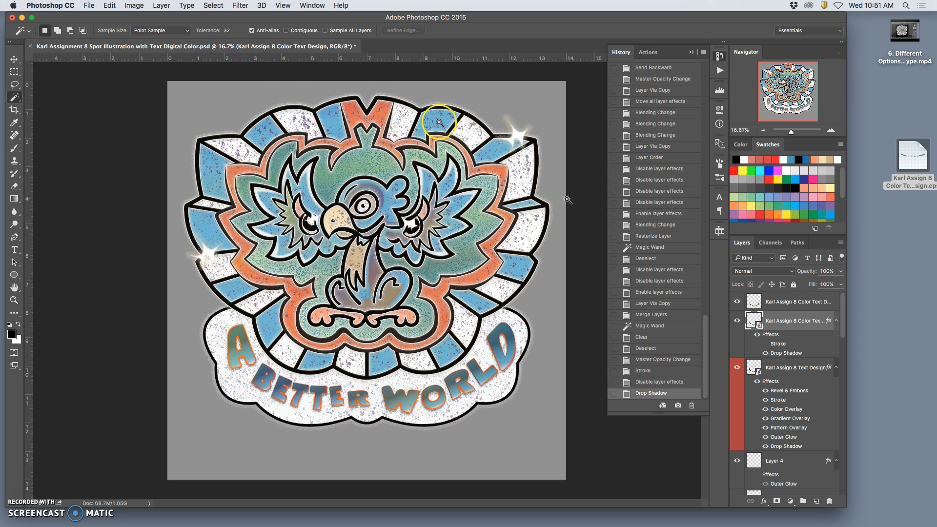
pyautogui.press('cmd+s')
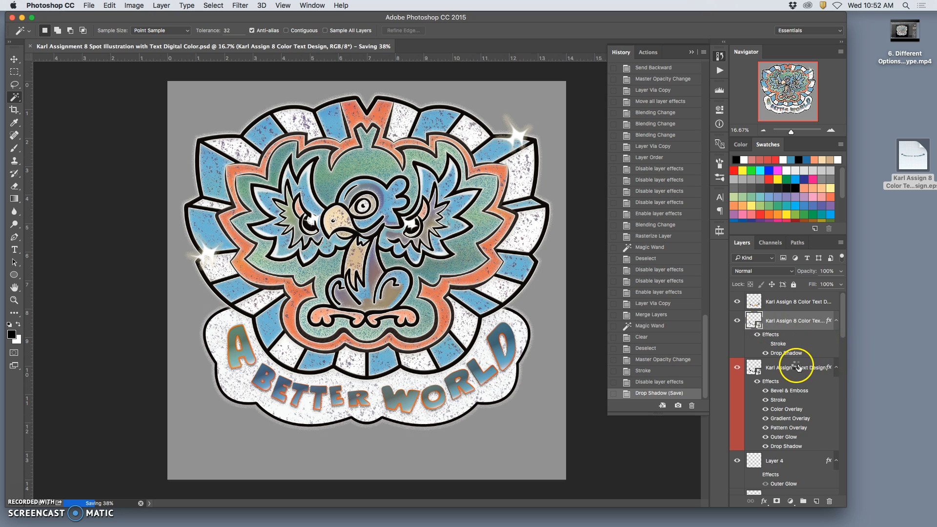
# - Save a PNG copy of the badge to the Desktop with Save As
pyautogui.scroll(-15, 794, 366)
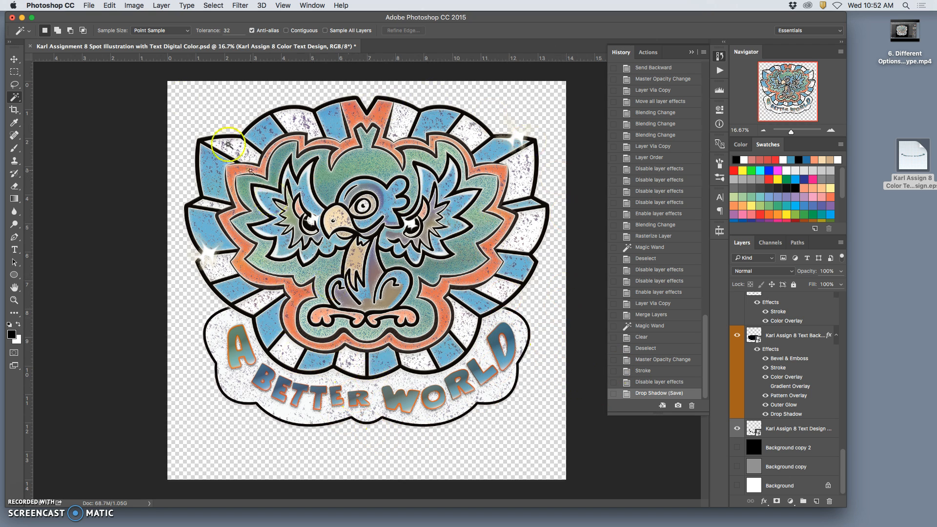
pyautogui.click(89, 6)
pyautogui.click(105, 107)
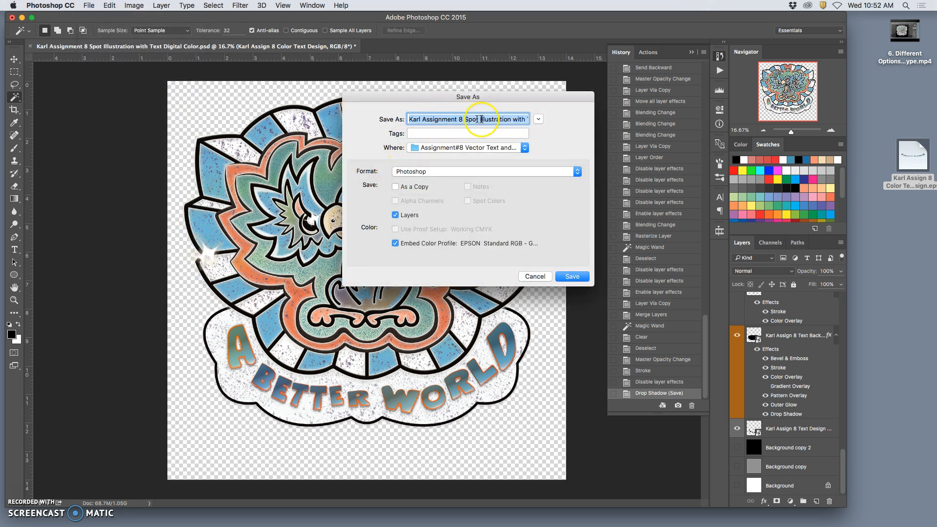
pyautogui.moveTo(481, 119); pyautogui.dragTo(519, 119)
pyautogui.click(508, 119)
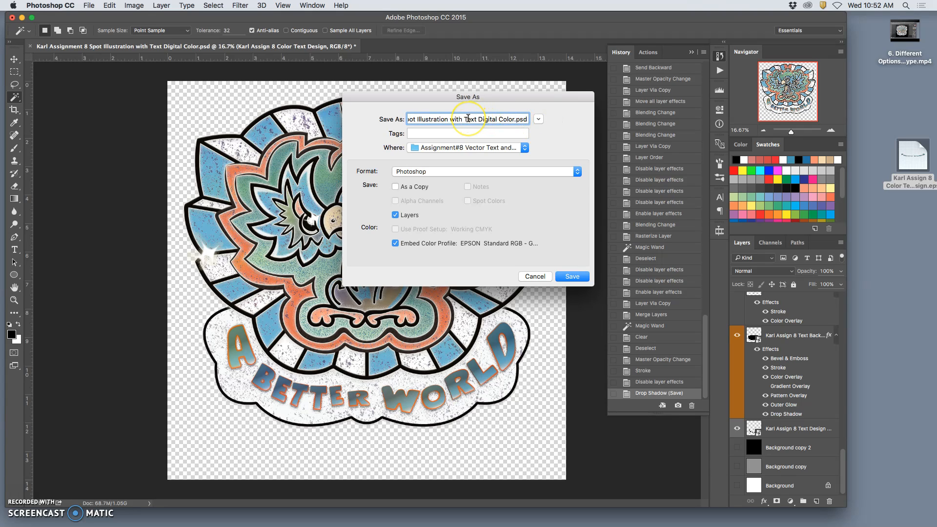
pyautogui.click(467, 171)
pyautogui.click(447, 294)
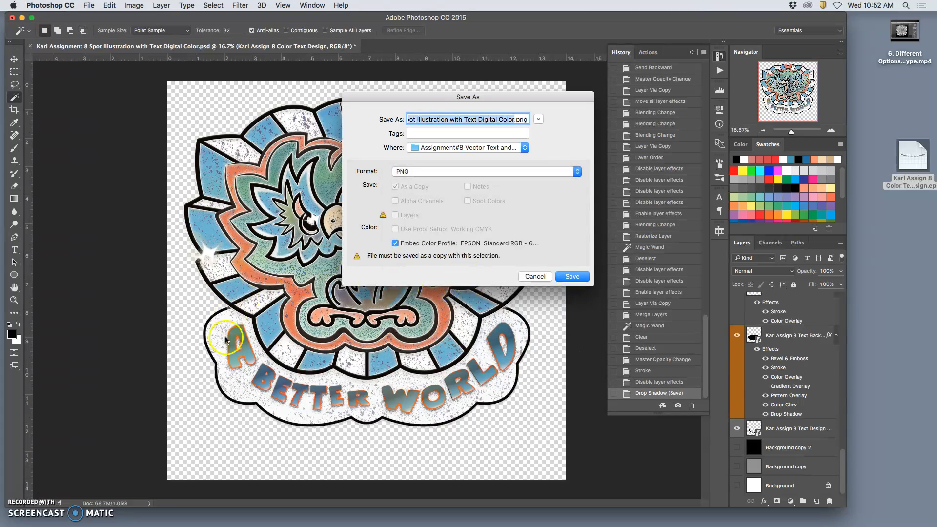
pyautogui.click(570, 277)
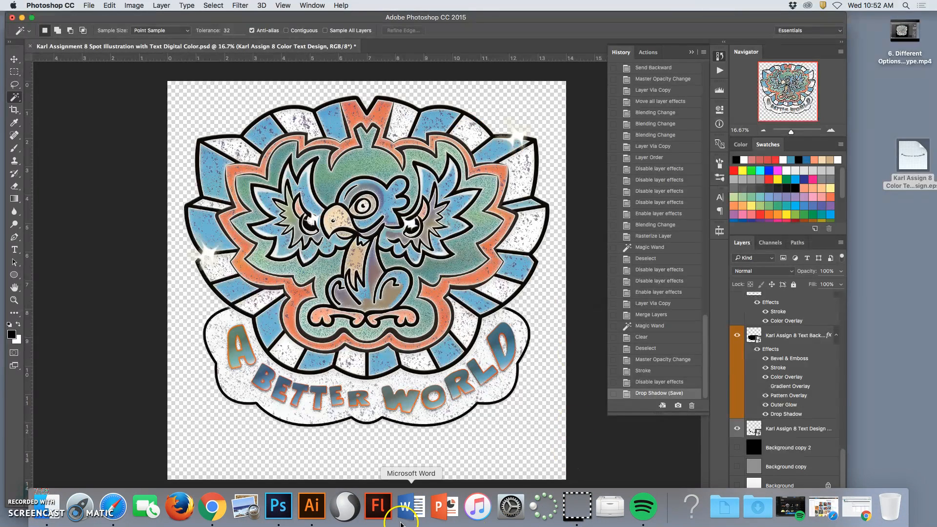
# - In Chrome, open a new tab and enter redbubble as the address
pyautogui.click(212, 506)
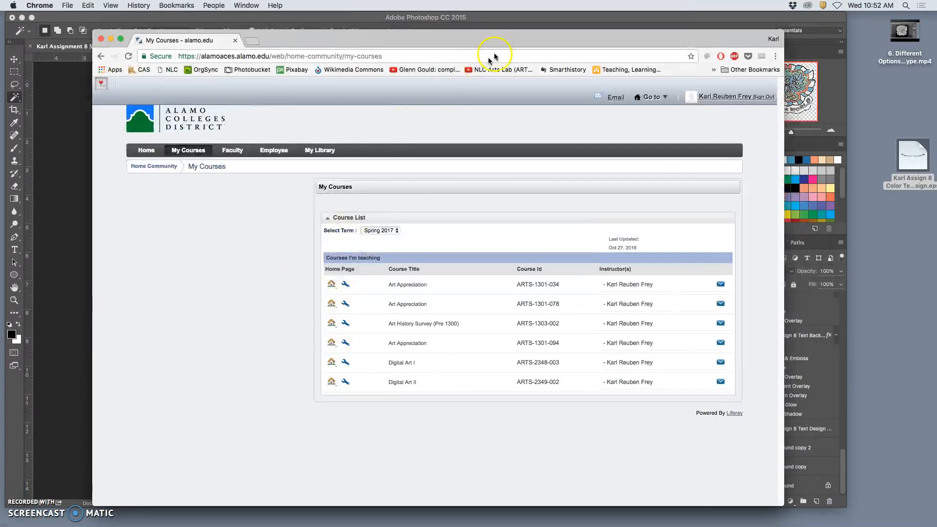
pyautogui.click(255, 42)
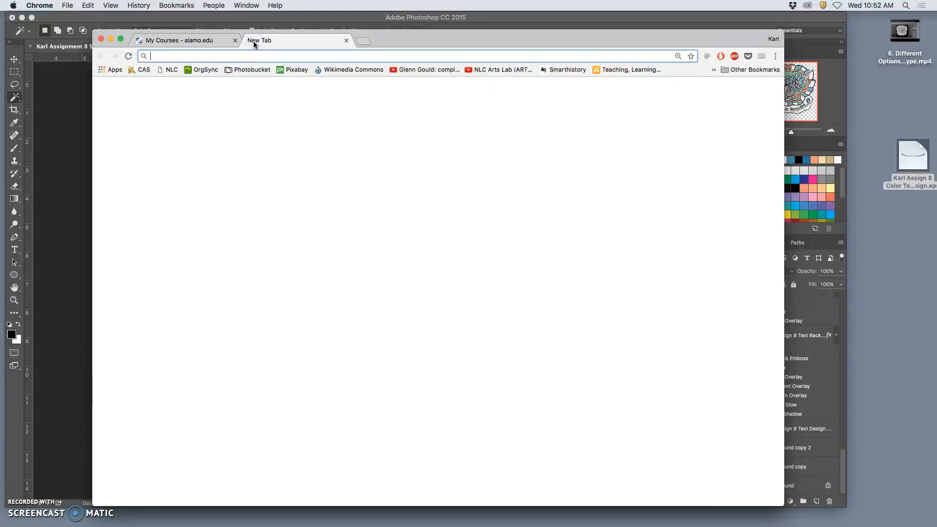
pyautogui.write('redbubble')
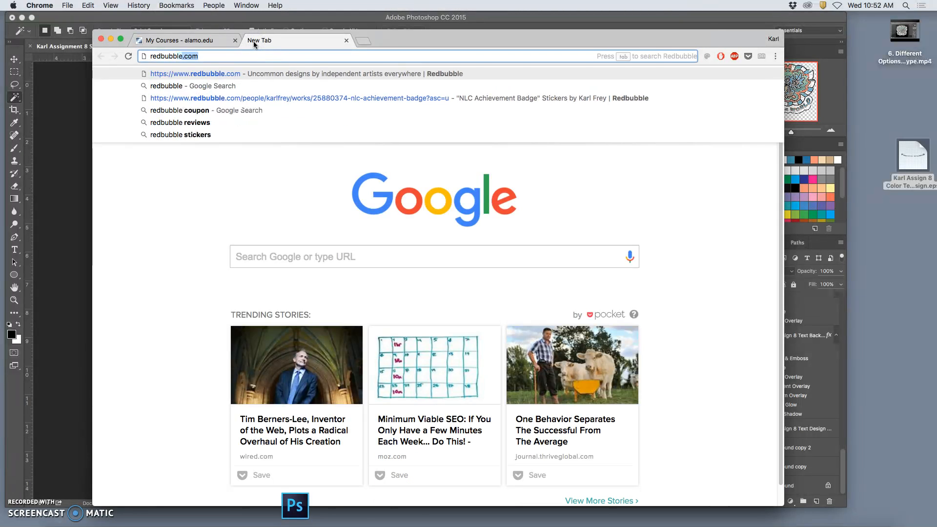
# - Load redbubble.com, log in to the account, and go to the Add New Work page
pyautogui.press('Return')
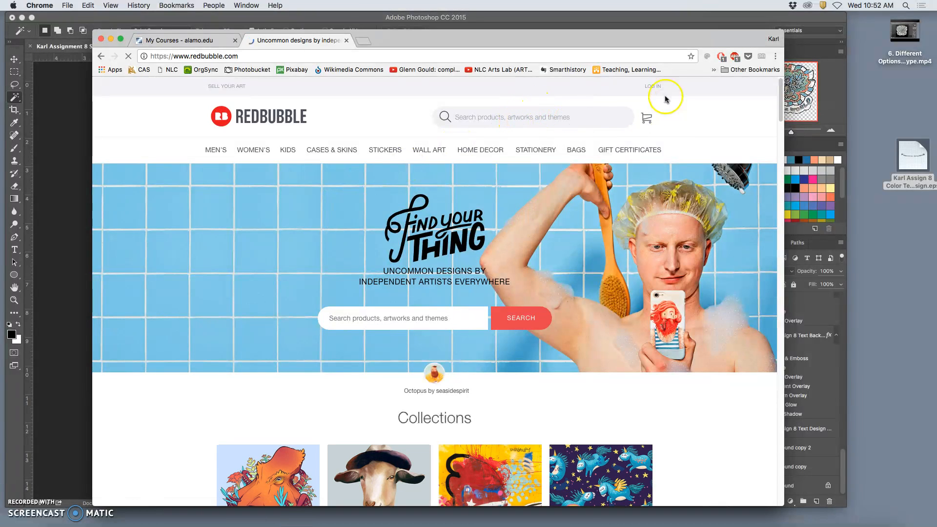
pyautogui.click(653, 87)
pyautogui.click(277, 270)
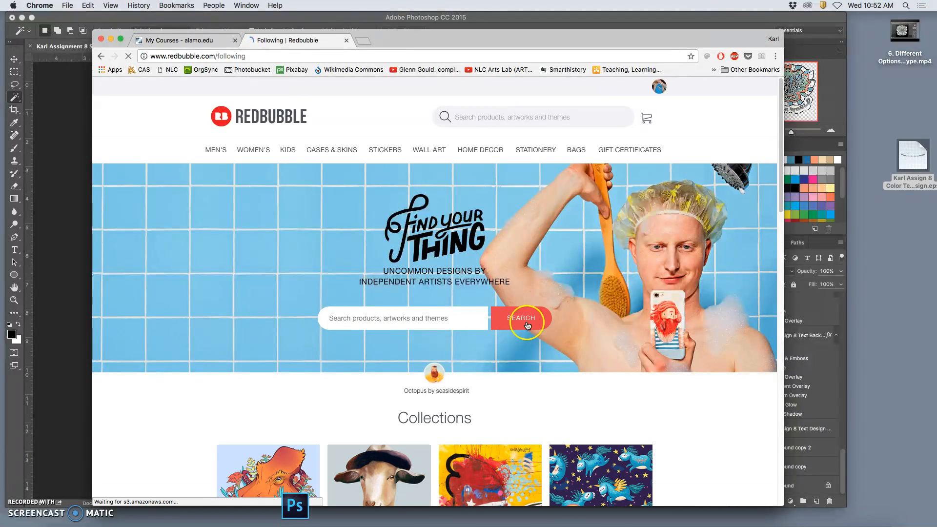
pyautogui.scroll(-2, 507, 346)
pyautogui.scroll(2, 506, 346)
pyautogui.moveTo(661, 87)
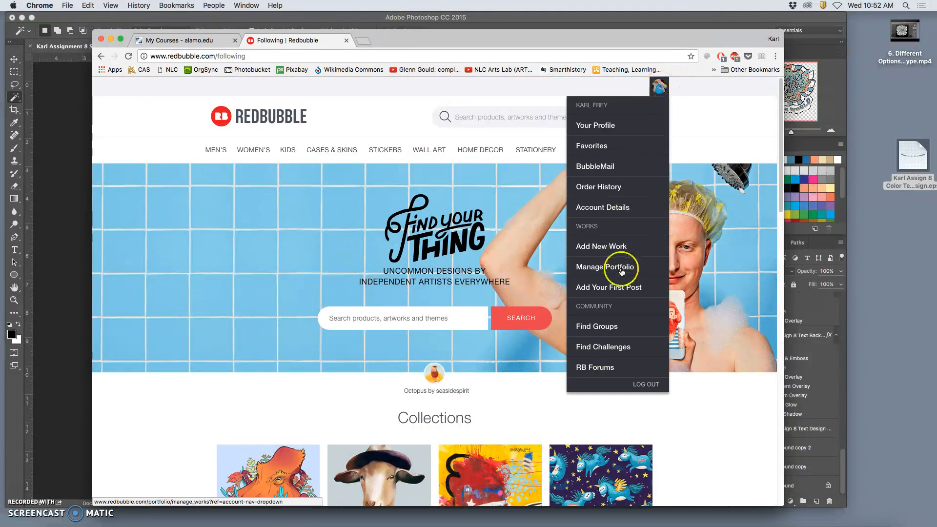
pyautogui.click(600, 248)
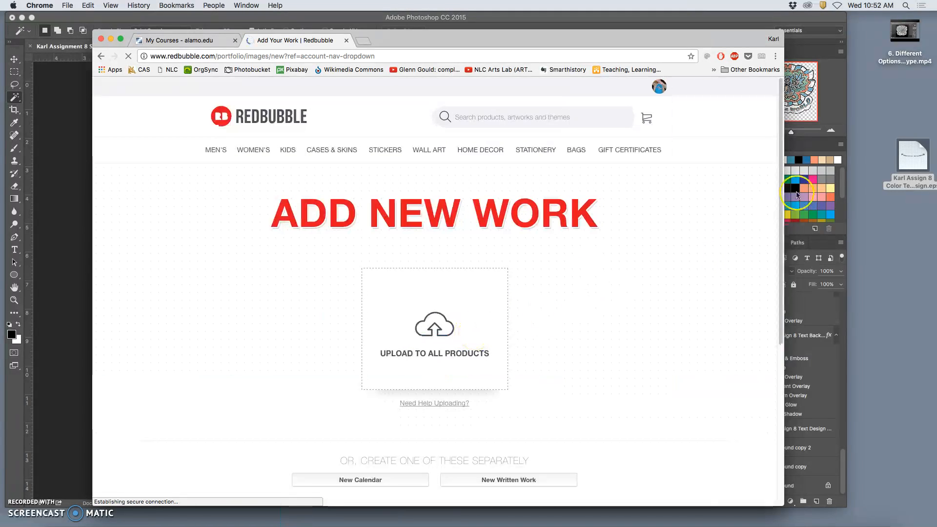
# - Confirm the PNG Options (Smallest / Slow, no interlace) to finish saving the PNG copy
pyautogui.press('F11')
pyautogui.press('F11')
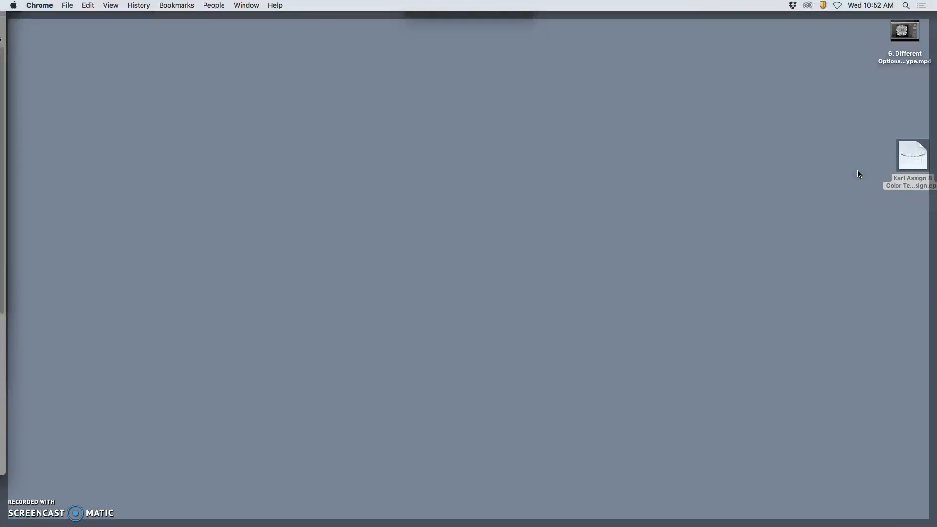
pyautogui.click(81, 359)
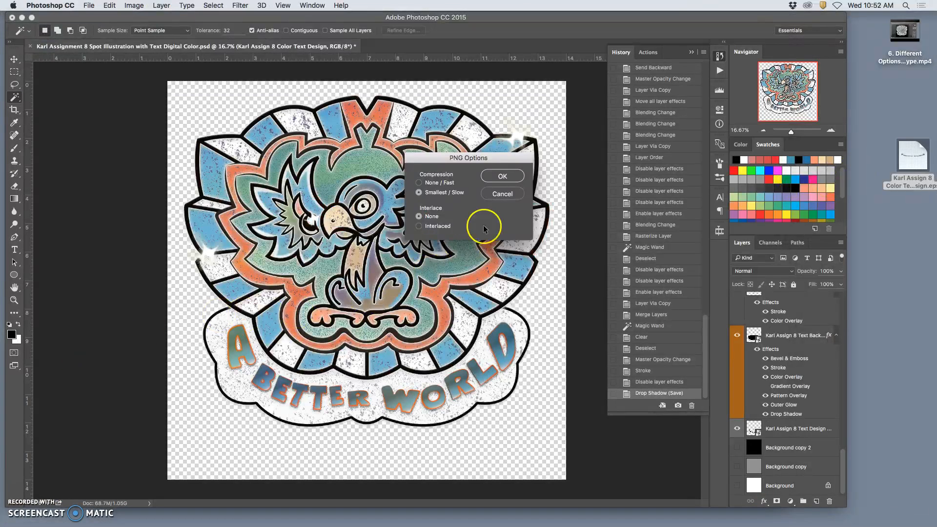
pyautogui.click(506, 176)
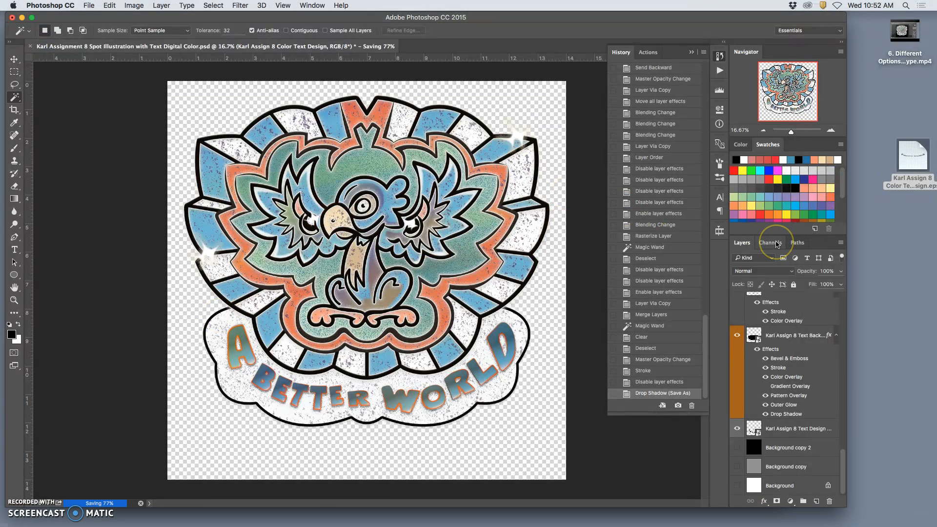
pyautogui.press('F11')
pyautogui.press('F11')
# - Move Chrome aside and open Your Profile from the avatar menu in a new tab
pyautogui.moveTo(493, 524)
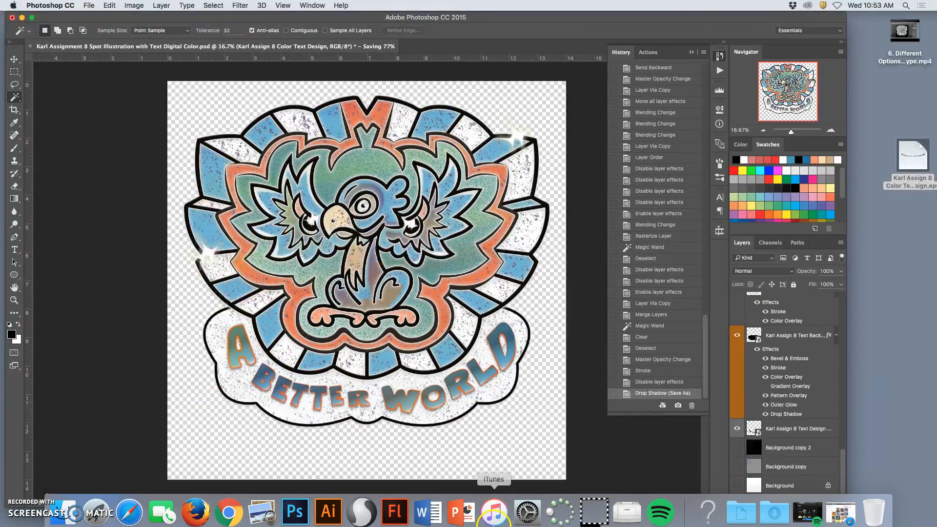
pyautogui.click(229, 513)
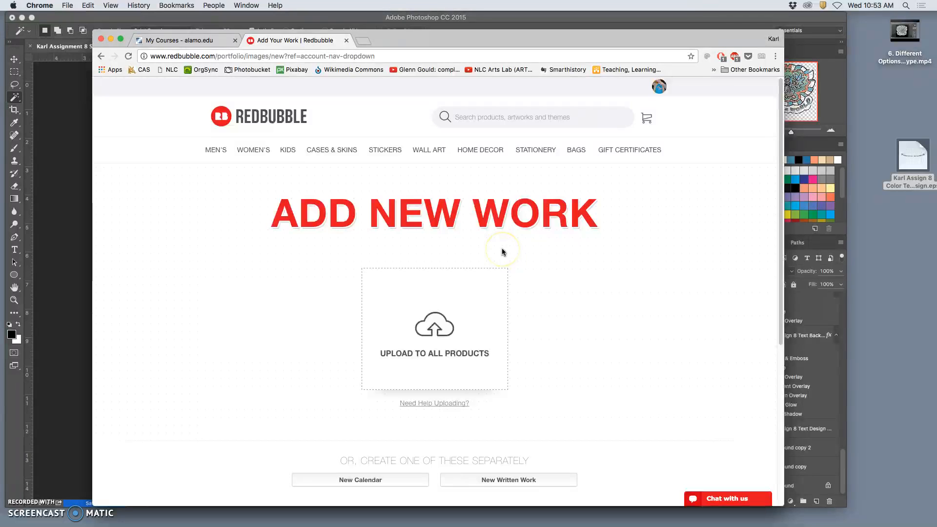
pyautogui.moveTo(492, 43); pyautogui.dragTo(599, 59)
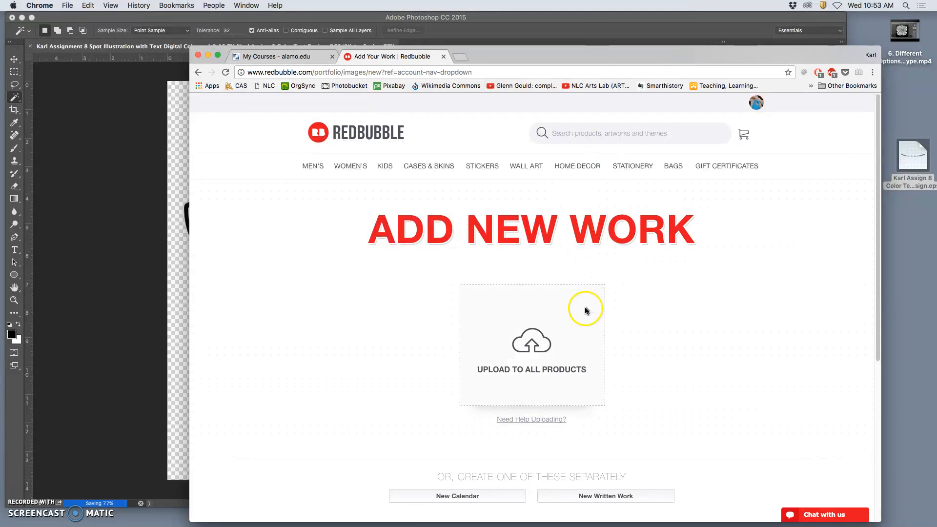
pyautogui.scroll(-5, 584, 305)
pyautogui.scroll(5, 584, 306)
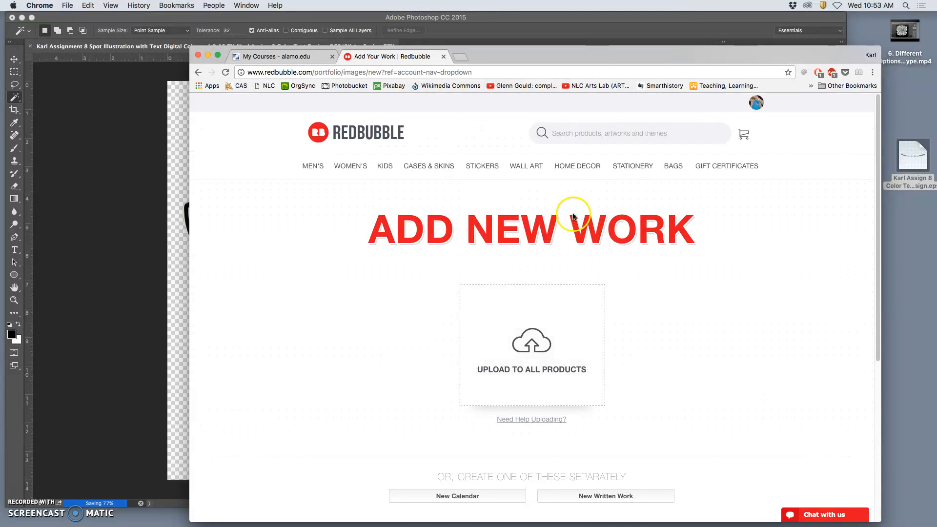
pyautogui.moveTo(755, 110)
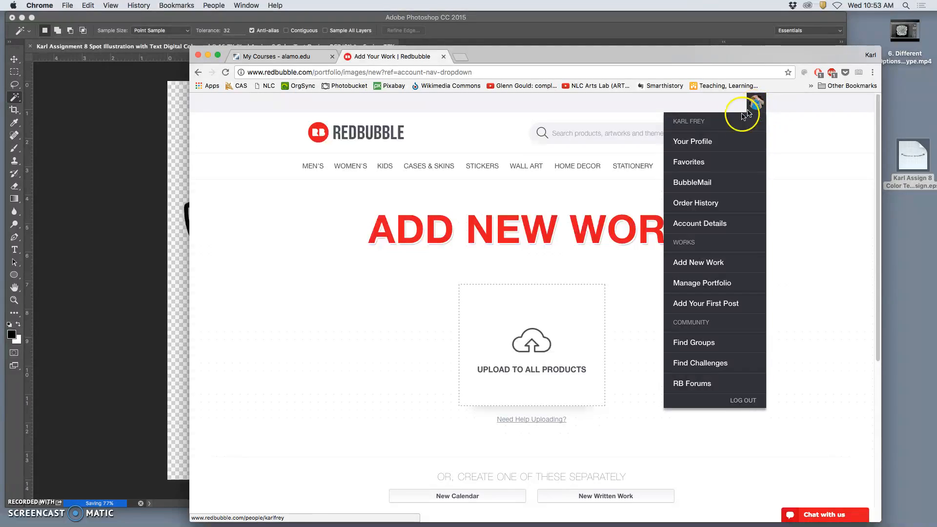
pyautogui.rightClick(701, 140)
pyautogui.click(728, 145)
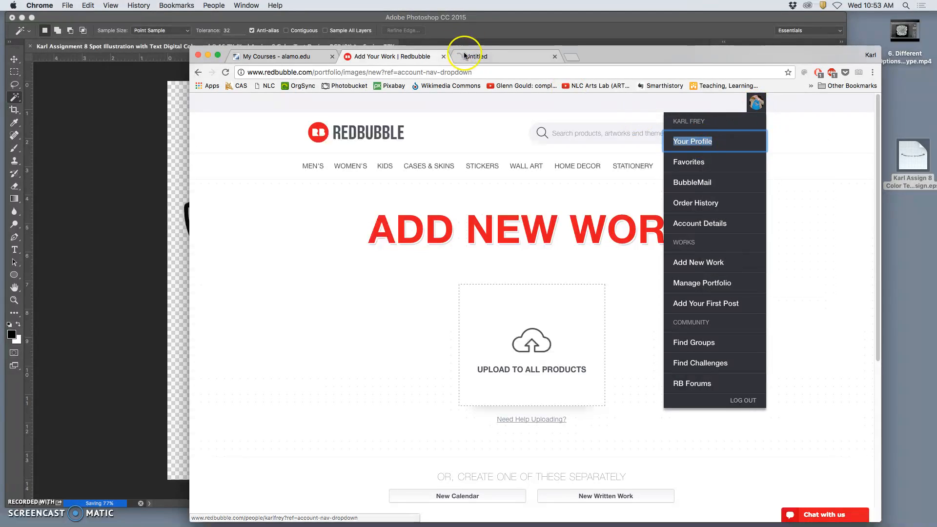
pyautogui.click(469, 56)
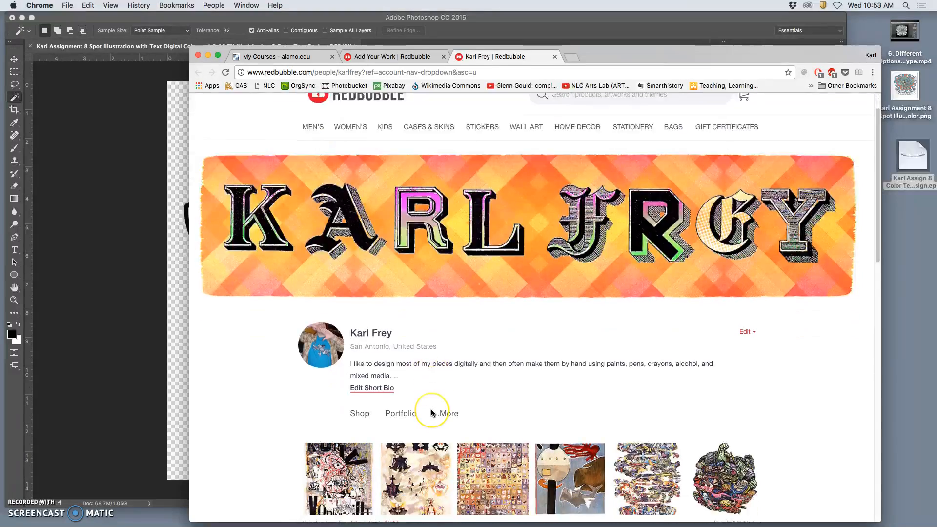
# - Scroll through the NLC Achievement Badge product listings
pyautogui.scroll(-15, 432, 412)
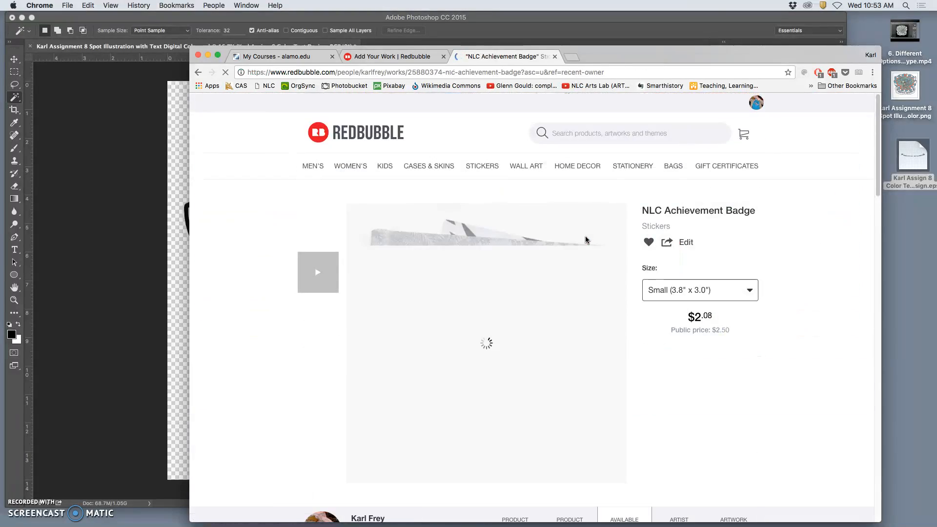
pyautogui.scroll(-3, 595, 303)
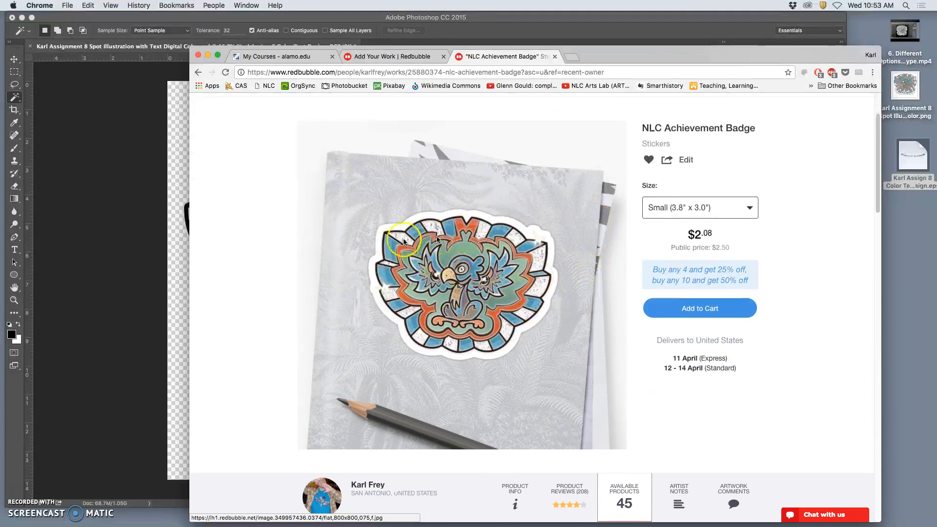
pyautogui.scroll(-10, 439, 298)
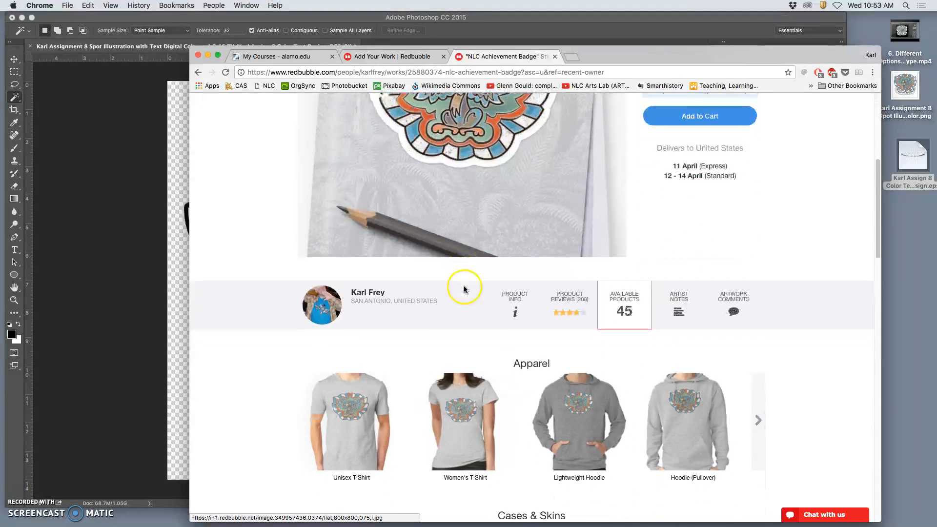
pyautogui.scroll(-12, 465, 289)
pyautogui.scroll(2, 466, 289)
pyautogui.scroll(-1, 466, 289)
pyautogui.scroll(-3, 466, 289)
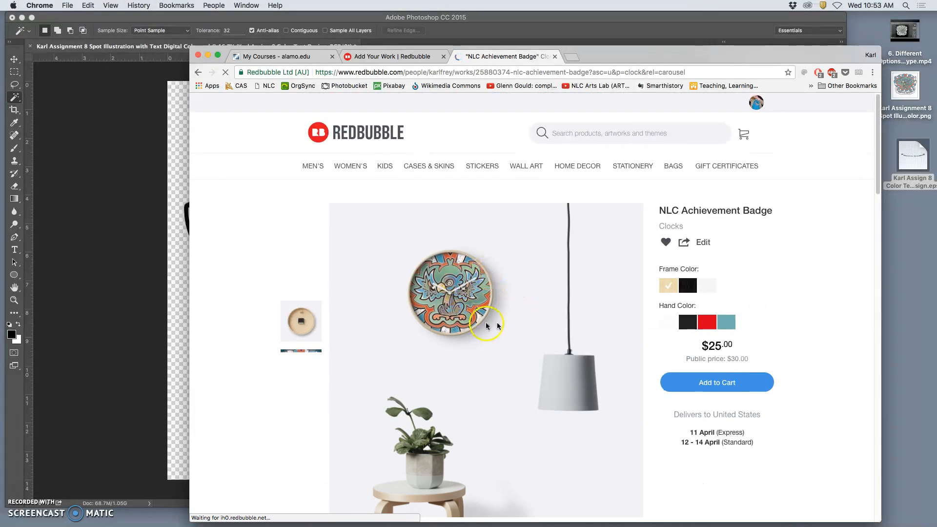
pyautogui.scroll(-12, 519, 306)
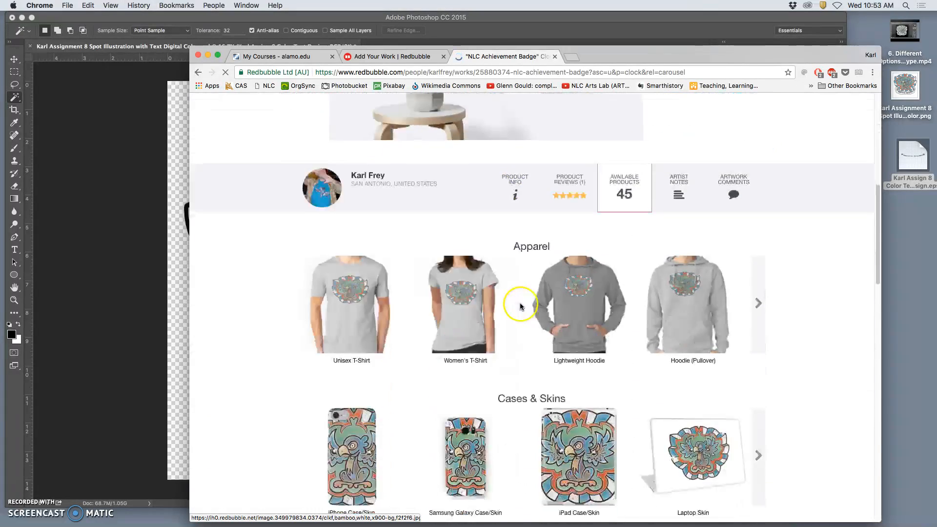
pyautogui.scroll(-15, 521, 306)
pyautogui.scroll(6, 519, 300)
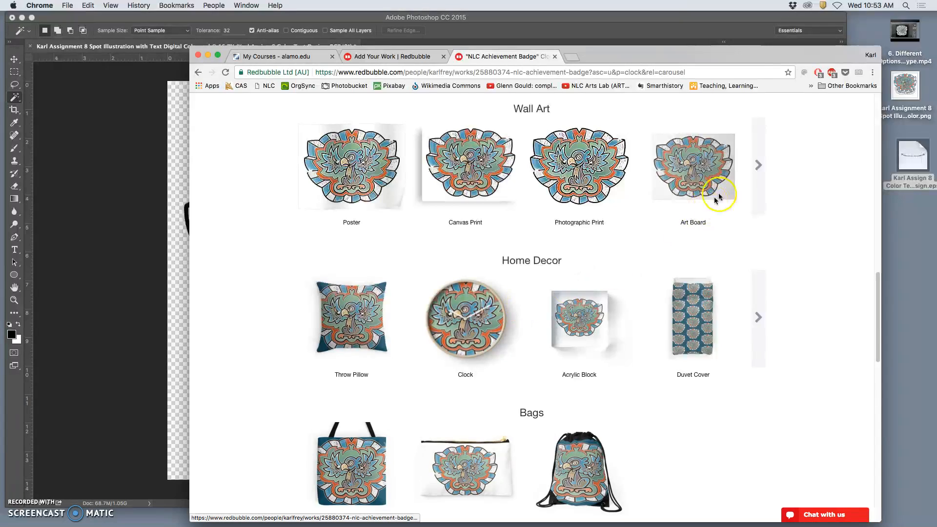
pyautogui.scroll(6, 737, 183)
# - Page through the badge's apparel carousels and open the Women's Fitted T-Shirt ($21.29)
pyautogui.click(757, 184)
pyautogui.click(757, 184)
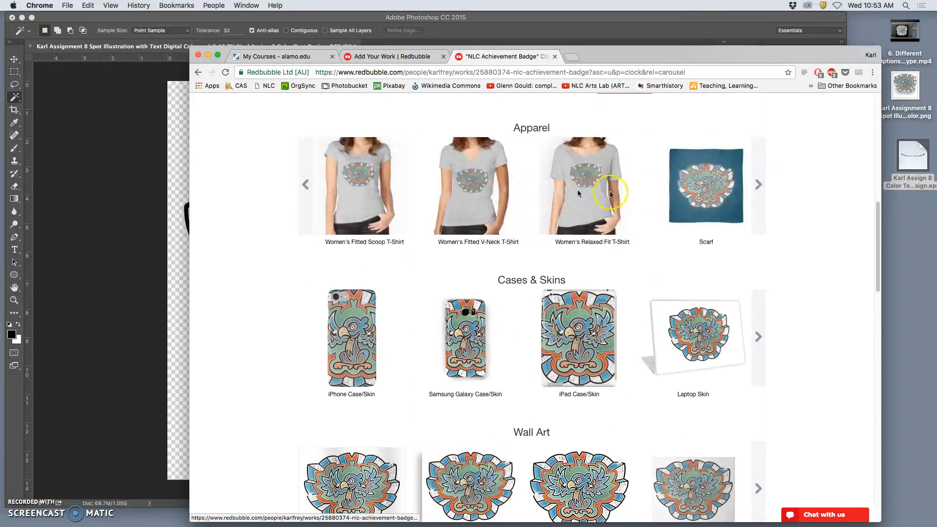
pyautogui.click(308, 188)
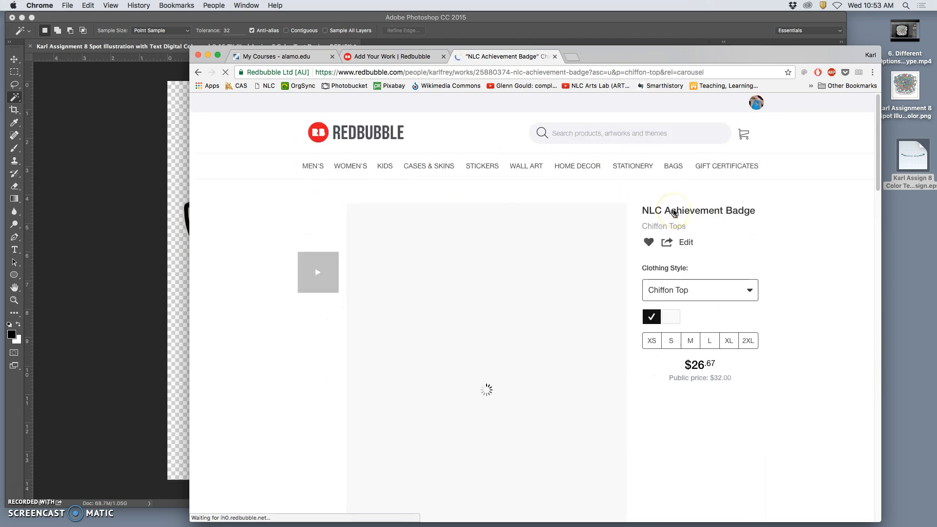
pyautogui.scroll(-3, 600, 282)
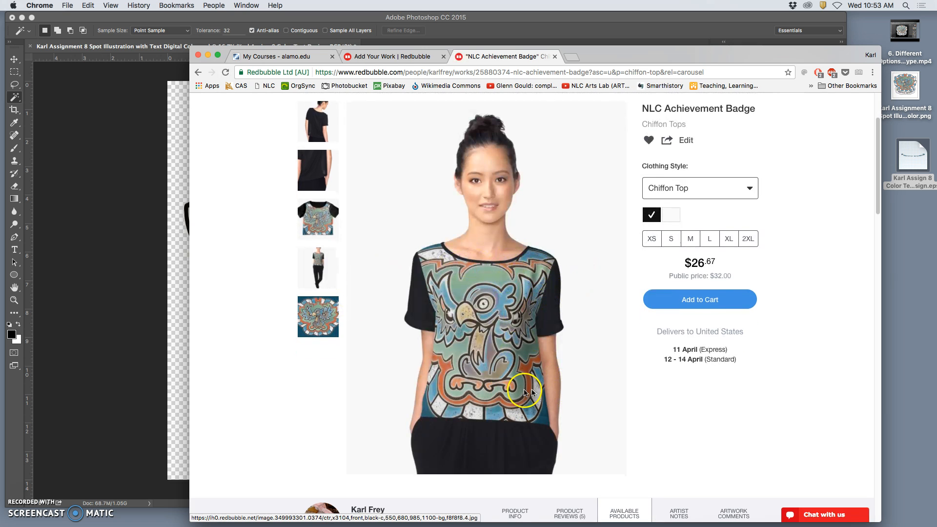
pyautogui.scroll(-9, 619, 360)
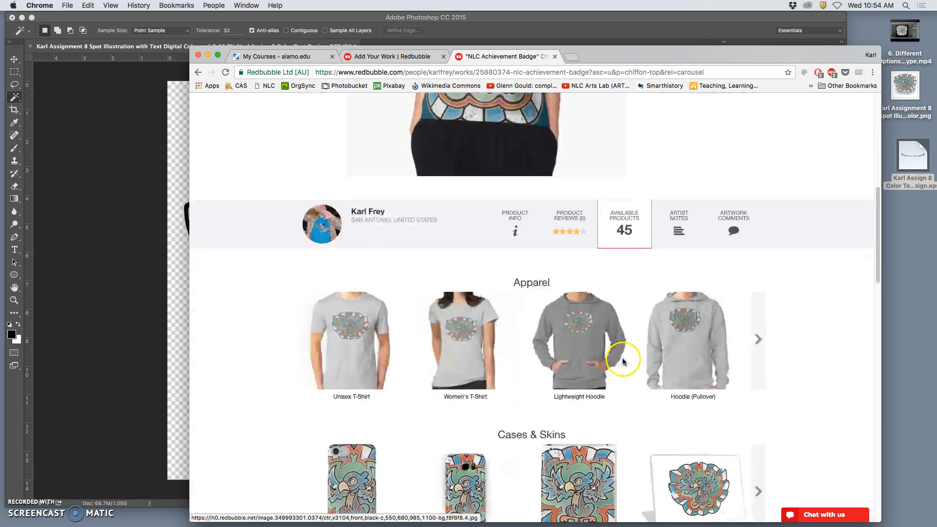
pyautogui.click(757, 339)
pyautogui.click(757, 339)
pyautogui.click(313, 350)
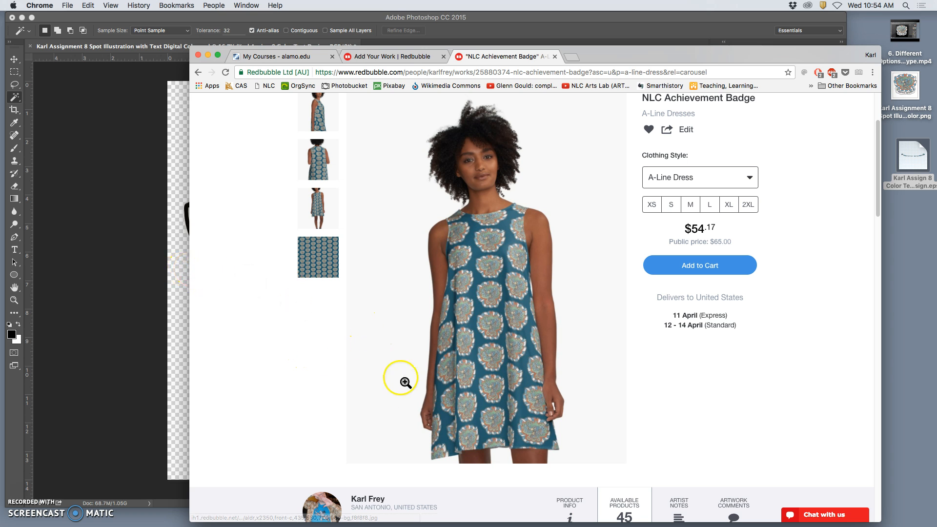
pyautogui.scroll(-10, 397, 386)
pyautogui.click(464, 320)
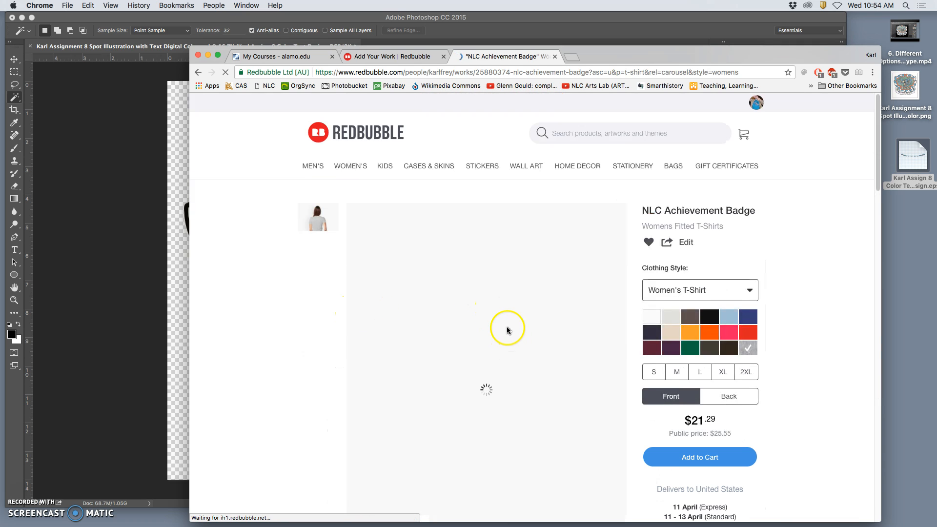
pyautogui.scroll(-1, 507, 329)
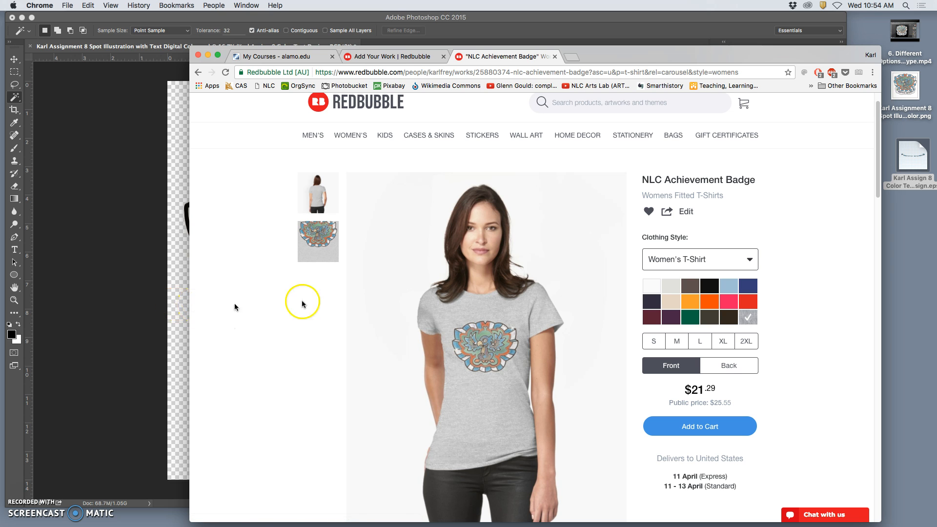
# - Drop the badge .eps file onto Upload to All Products, then open a new tab
pyautogui.click(390, 57)
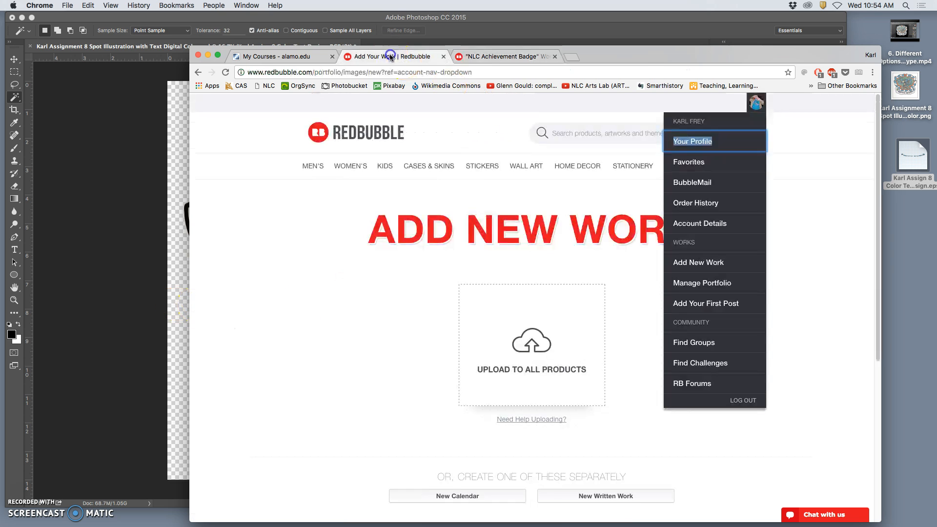
pyautogui.moveTo(912, 156); pyautogui.dragTo(561, 342)
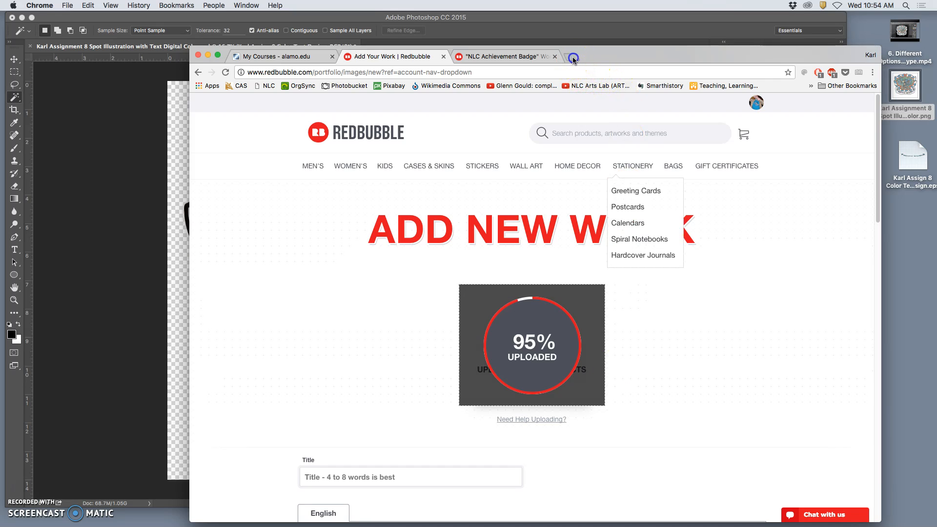
pyautogui.click(573, 57)
# - Search Google Images for 'poster background design', limited to images larger than 10 MP
pyautogui.write('p')
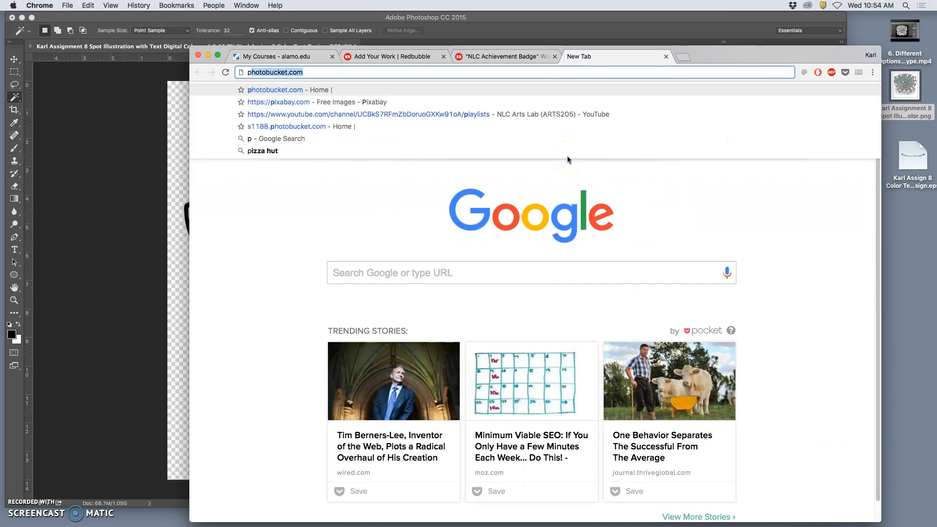
pyautogui.write('oster bac')
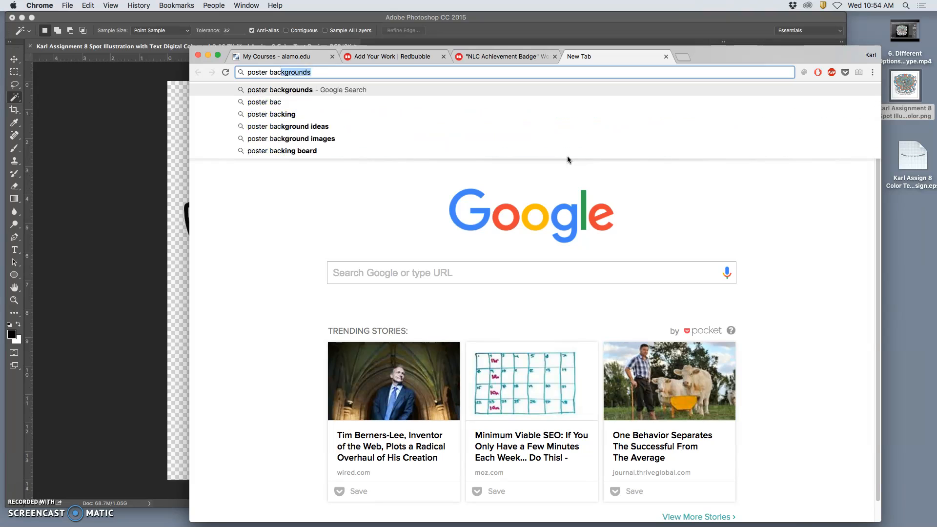
pyautogui.write('kground design')
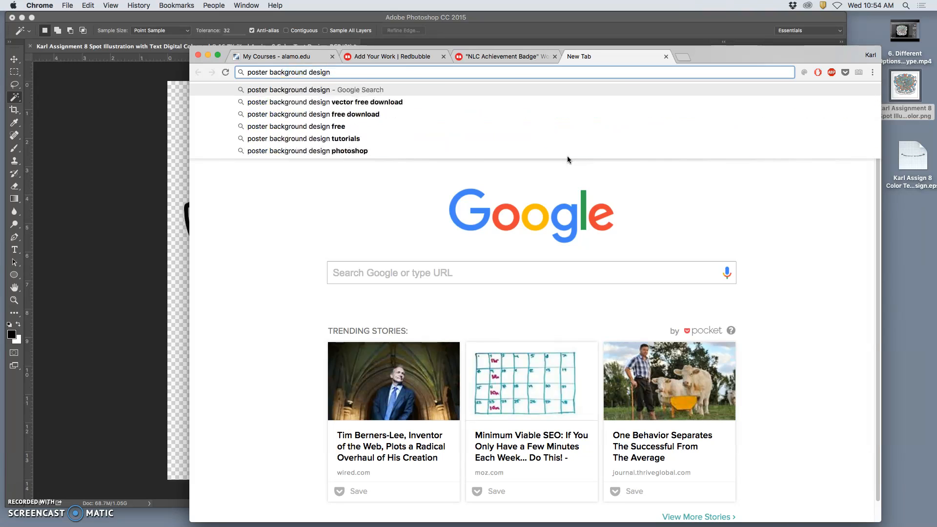
pyautogui.press('Return')
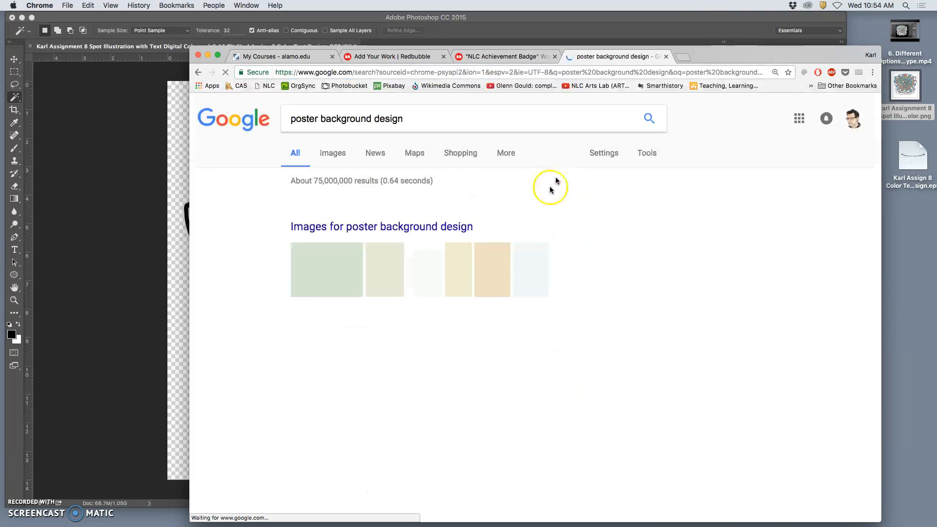
pyautogui.click(333, 153)
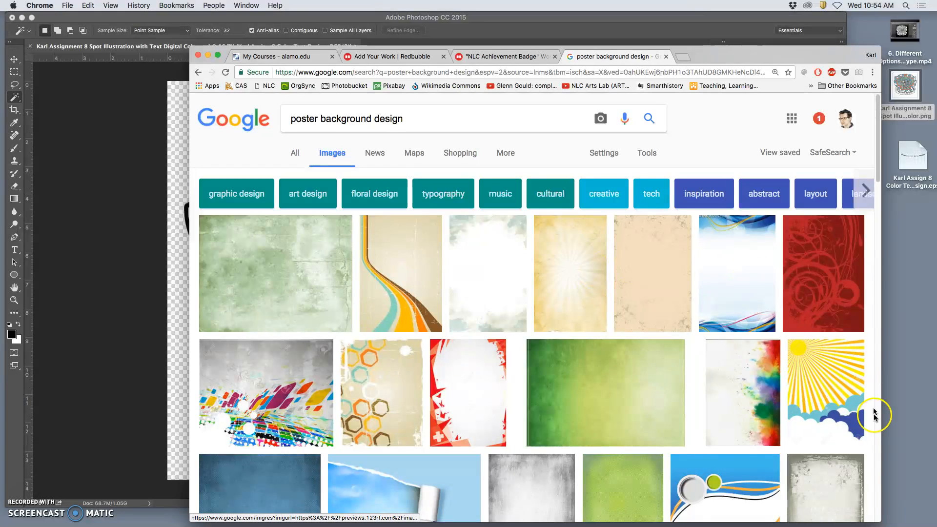
pyautogui.click(508, 154)
pyautogui.click(647, 153)
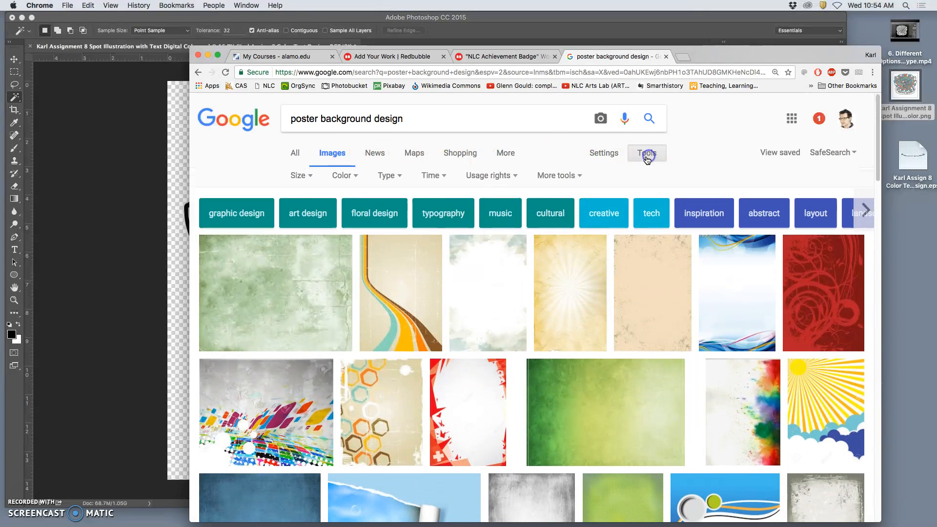
pyautogui.click(304, 176)
pyautogui.moveTo(315, 264)
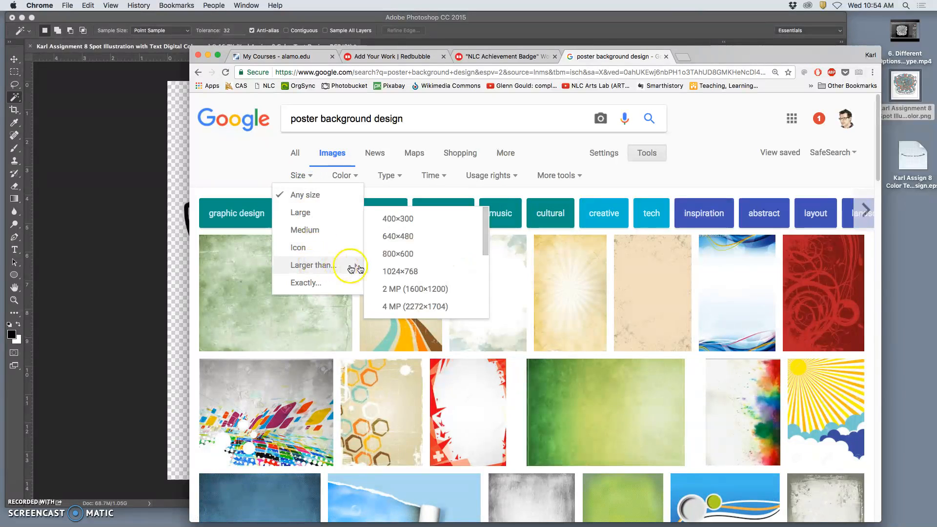
pyautogui.scroll(-5, 396, 254)
pyautogui.click(397, 244)
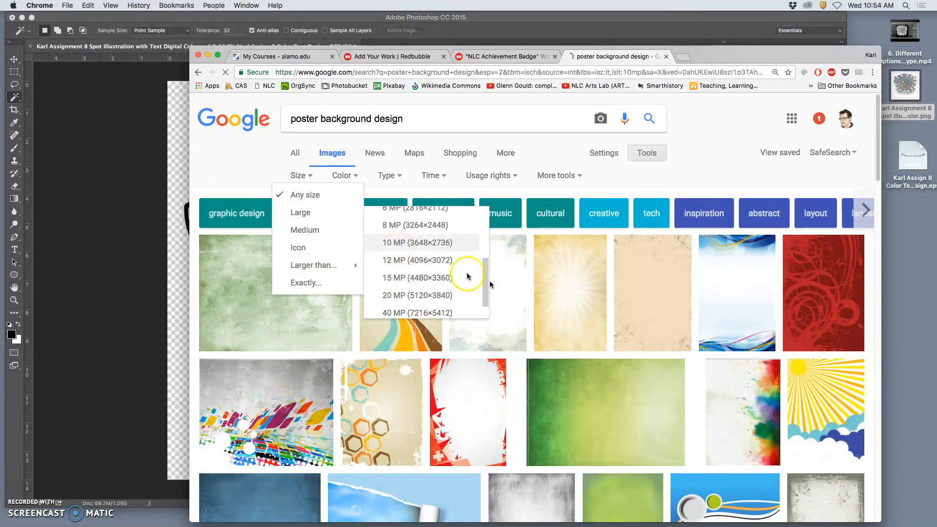
# - Open the chalkboard and blue background results in new tabs
pyautogui.scroll(-3, 505, 355)
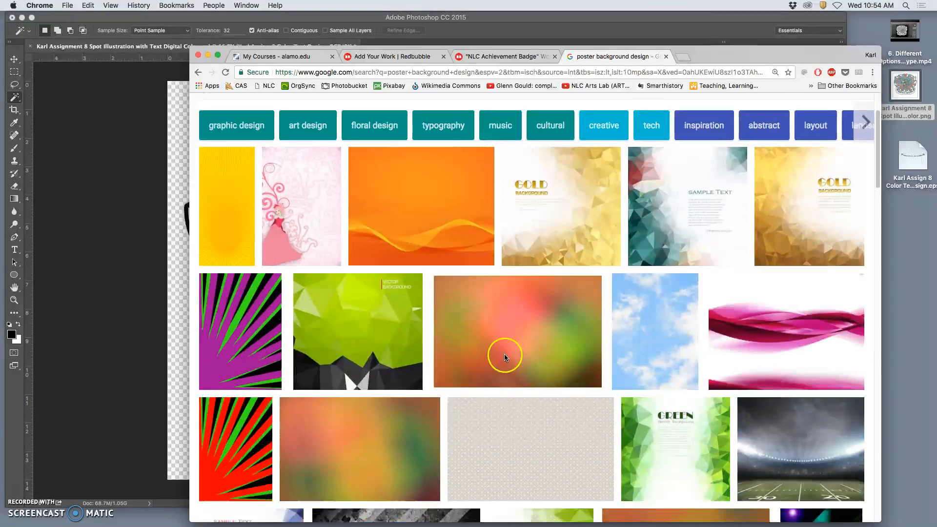
pyautogui.scroll(-5, 505, 355)
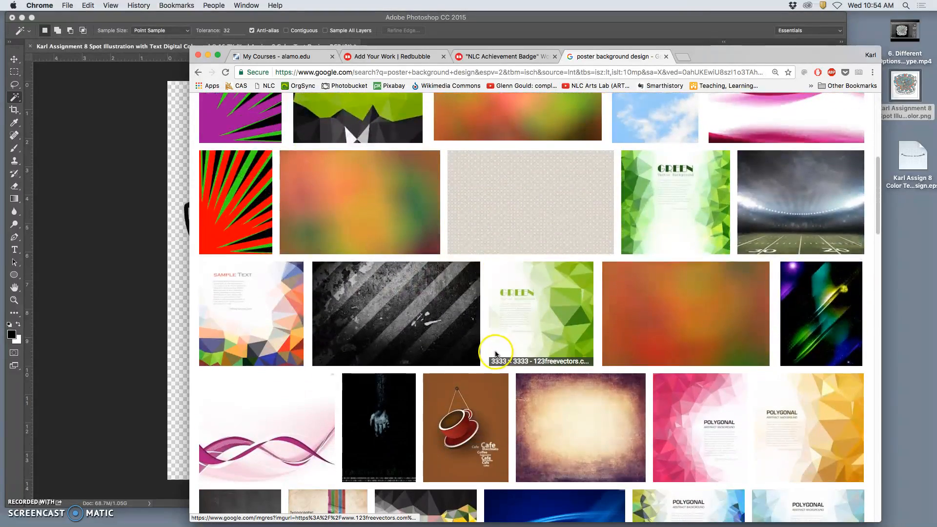
pyautogui.scroll(-5, 496, 354)
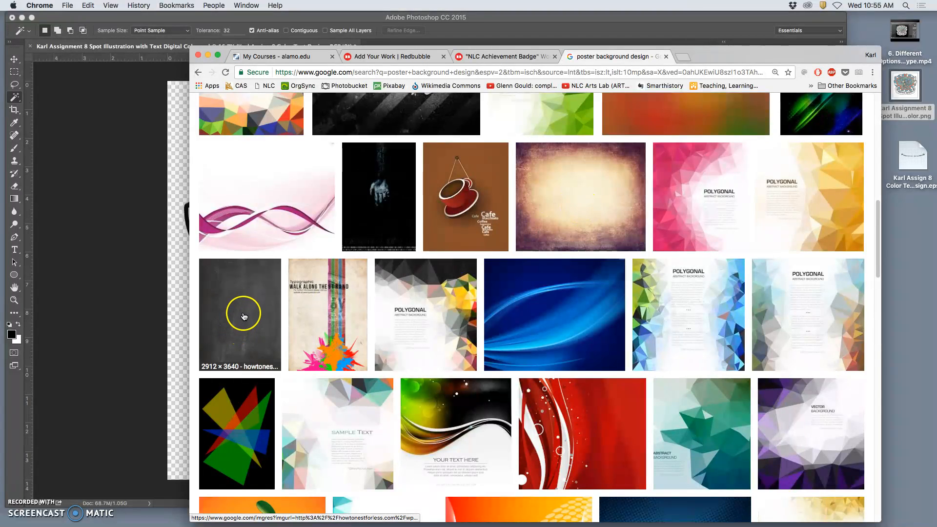
pyautogui.rightClick(237, 310)
pyautogui.click(274, 313)
pyautogui.scroll(-6, 404, 353)
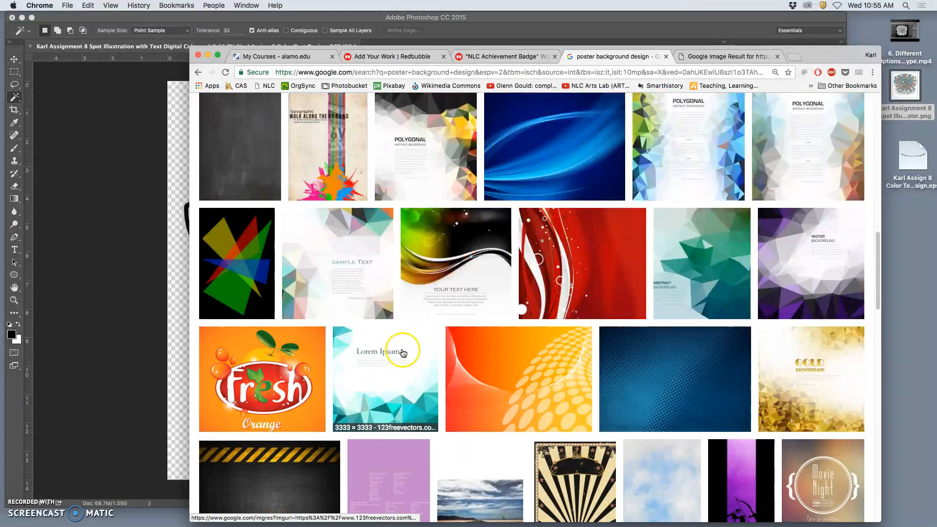
pyautogui.scroll(-3, 401, 348)
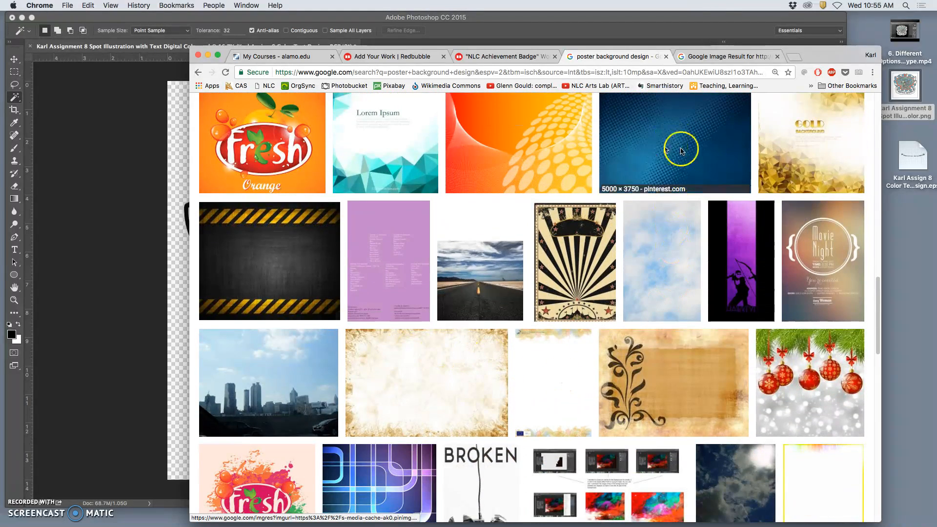
pyautogui.scroll(-1, 730, 391)
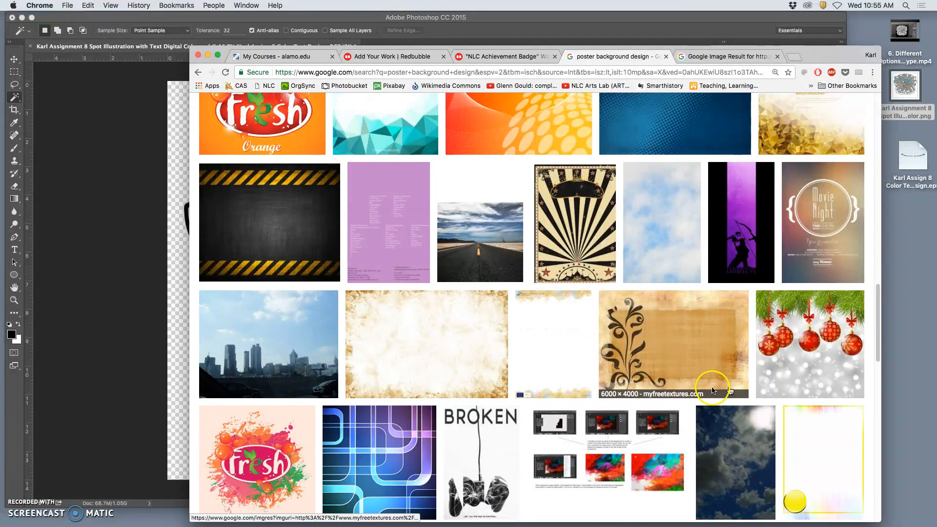
pyautogui.scroll(-7, 713, 391)
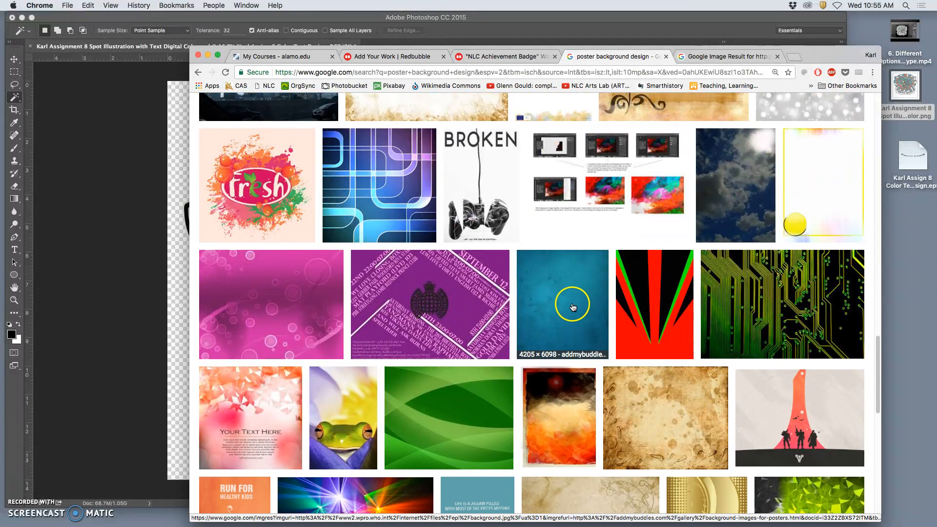
pyautogui.rightClick(573, 307)
pyautogui.click(590, 310)
# - Scroll further and open the colourful triangle background in a new tab
pyautogui.scroll(-1, 619, 341)
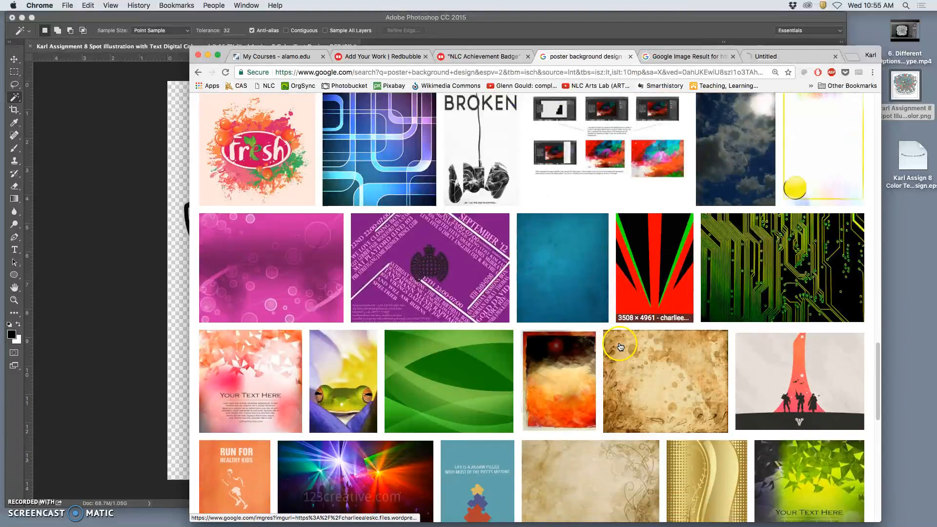
pyautogui.scroll(-5, 620, 347)
pyautogui.scroll(-4, 622, 342)
pyautogui.scroll(1, 623, 344)
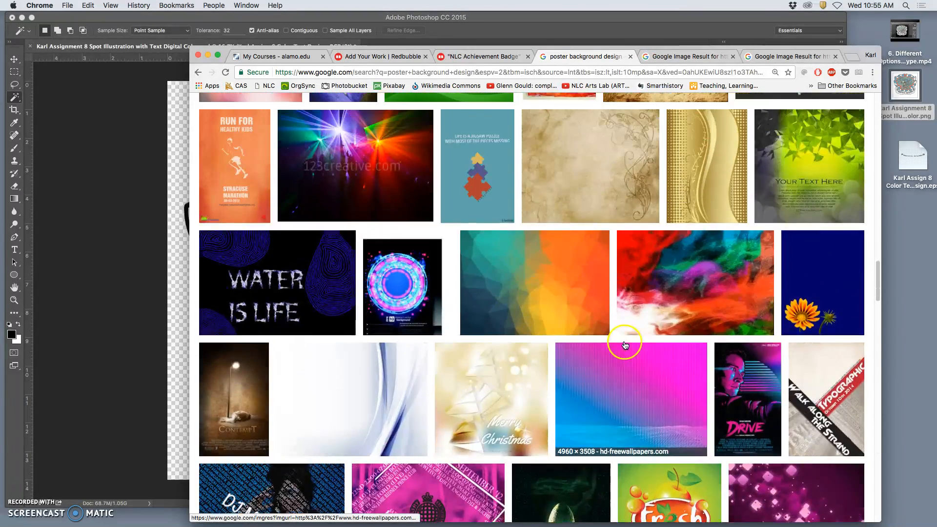
pyautogui.scroll(3, 626, 345)
pyautogui.scroll(-1, 601, 394)
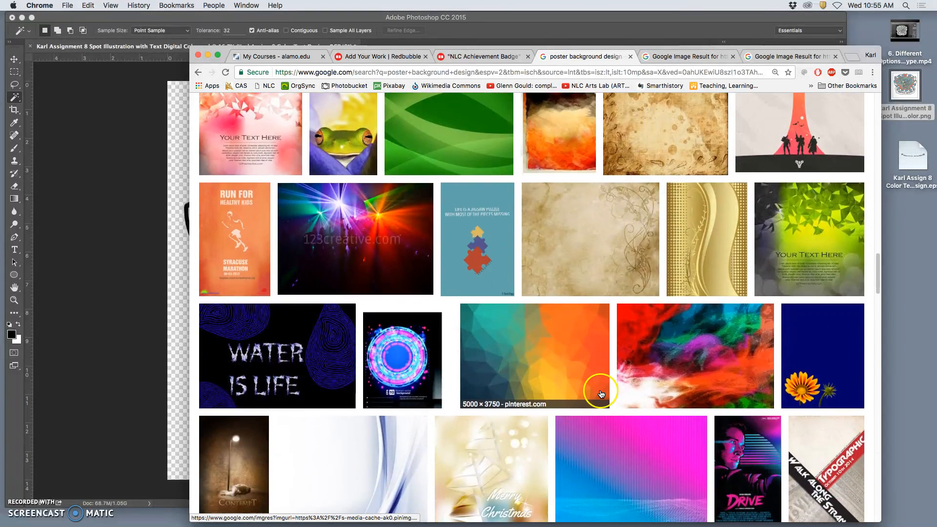
pyautogui.scroll(-8, 594, 391)
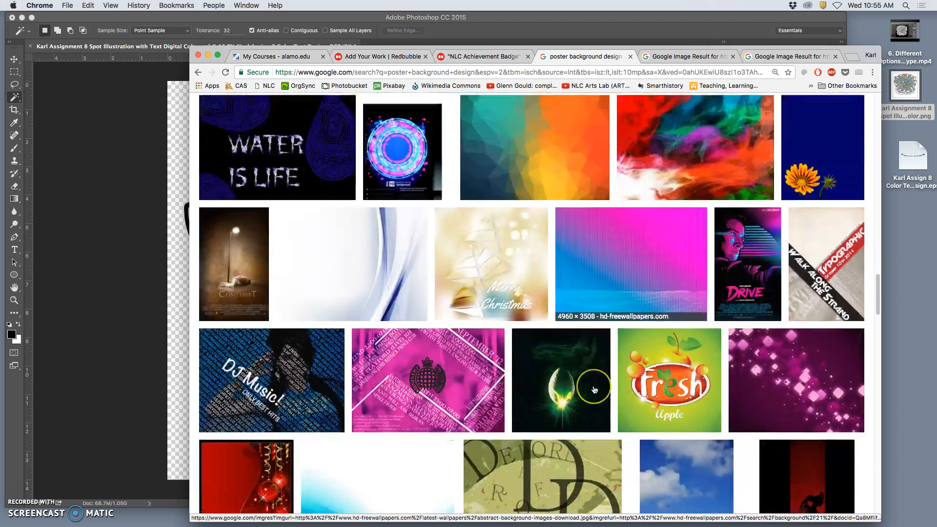
pyautogui.scroll(-7, 594, 389)
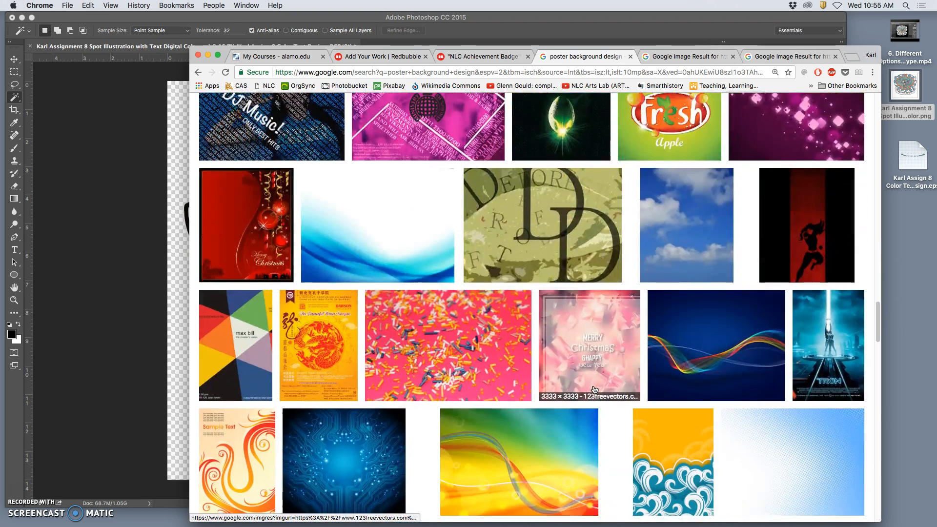
pyautogui.scroll(-4, 593, 389)
pyautogui.scroll(-1, 592, 383)
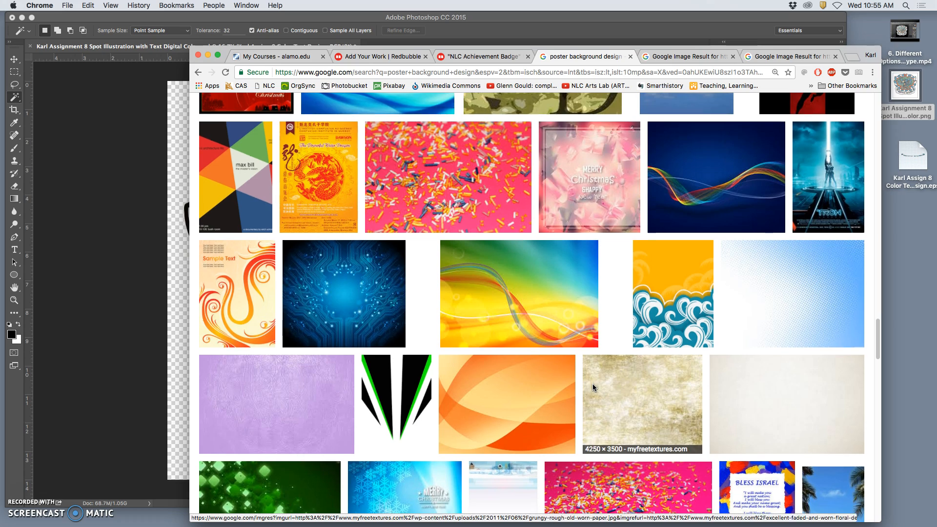
pyautogui.scroll(-1, 593, 383)
pyautogui.scroll(-10, 593, 383)
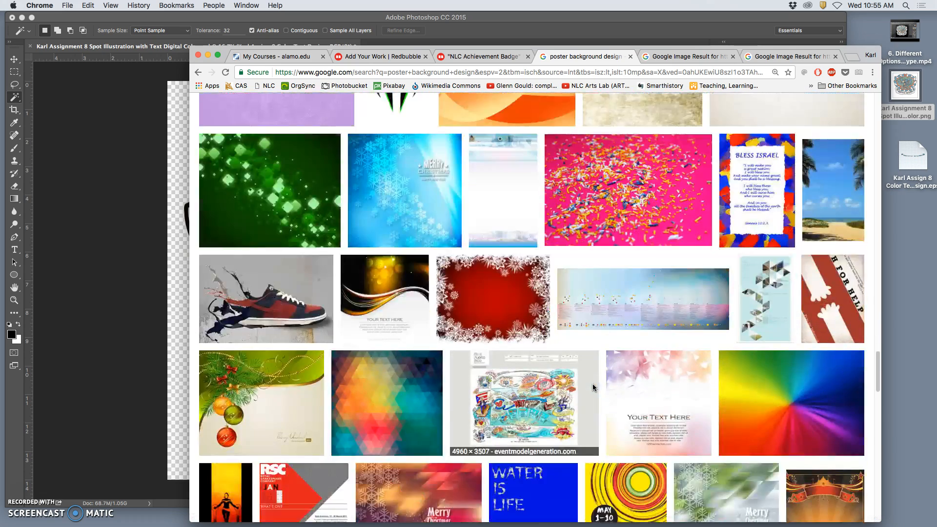
pyautogui.scroll(-2, 593, 383)
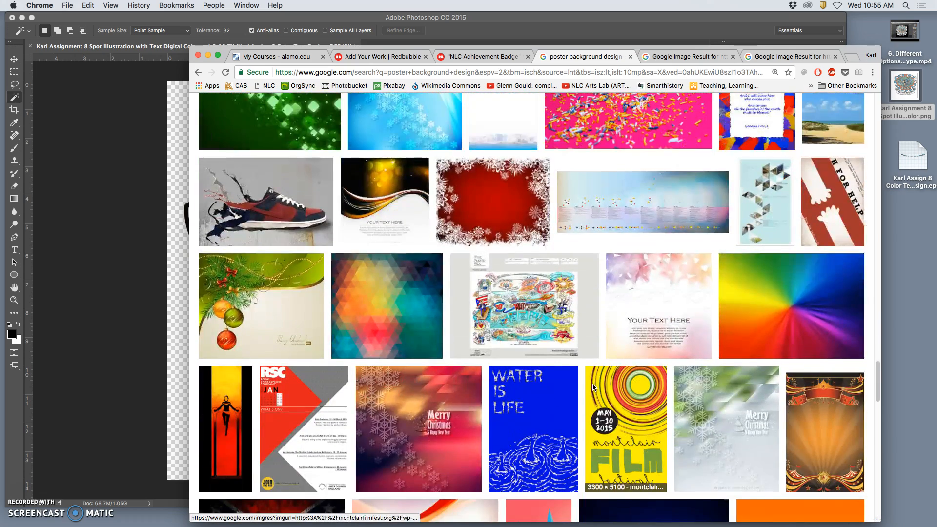
pyautogui.rightClick(393, 314)
pyautogui.click(420, 317)
# - Open the grey and yellow background results in new tabs
pyautogui.scroll(-9, 596, 400)
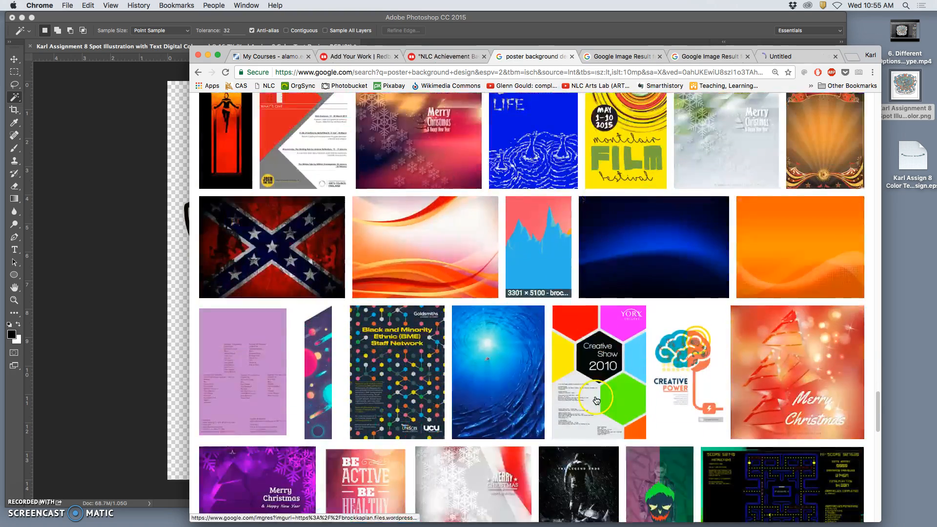
pyautogui.scroll(-4, 596, 401)
pyautogui.scroll(-7, 595, 396)
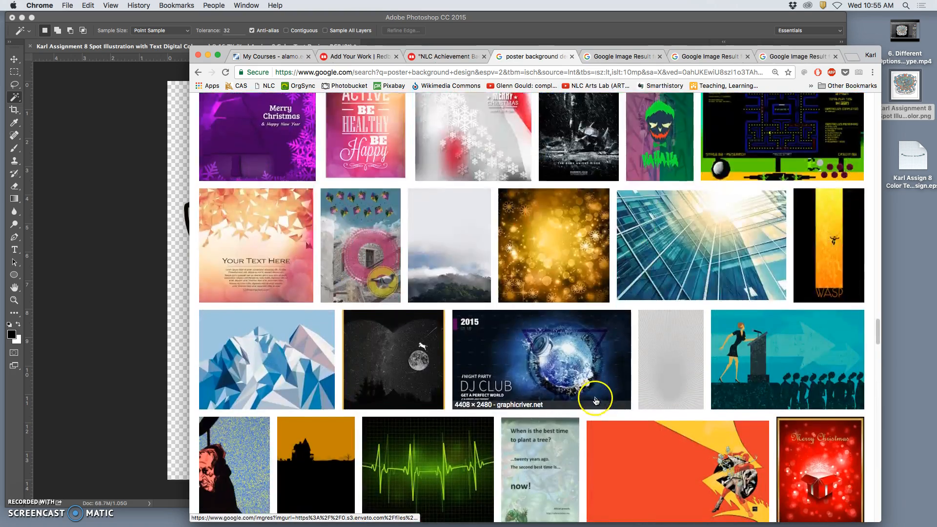
pyautogui.scroll(-1, 596, 399)
pyautogui.rightClick(666, 346)
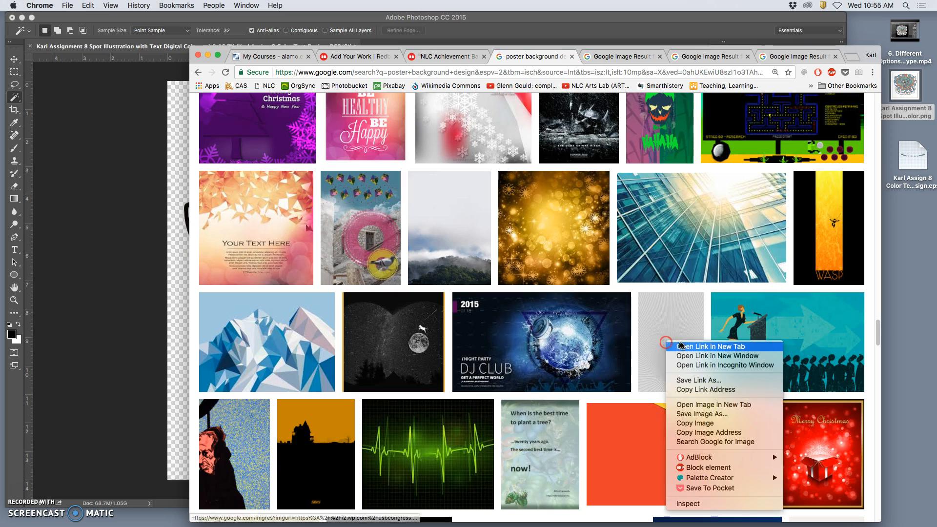
pyautogui.click(676, 350)
pyautogui.scroll(-16, 635, 380)
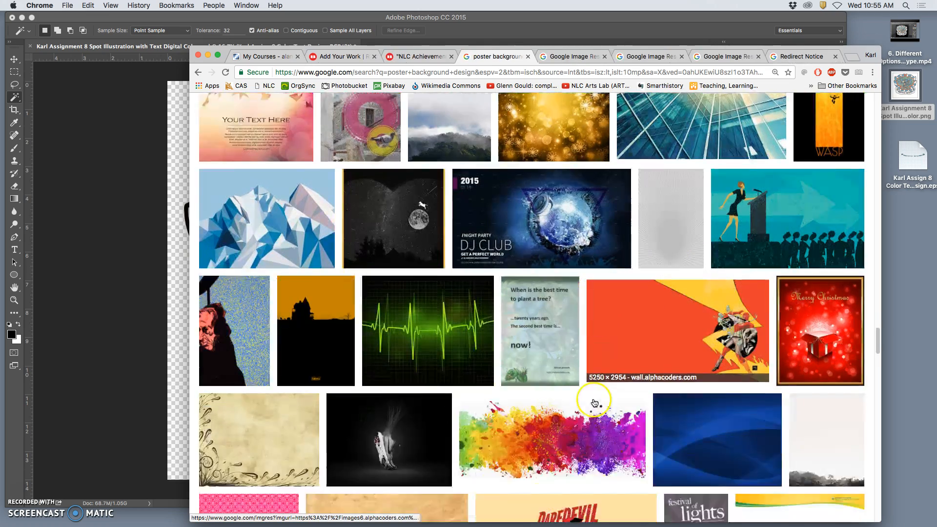
pyautogui.scroll(-8, 594, 401)
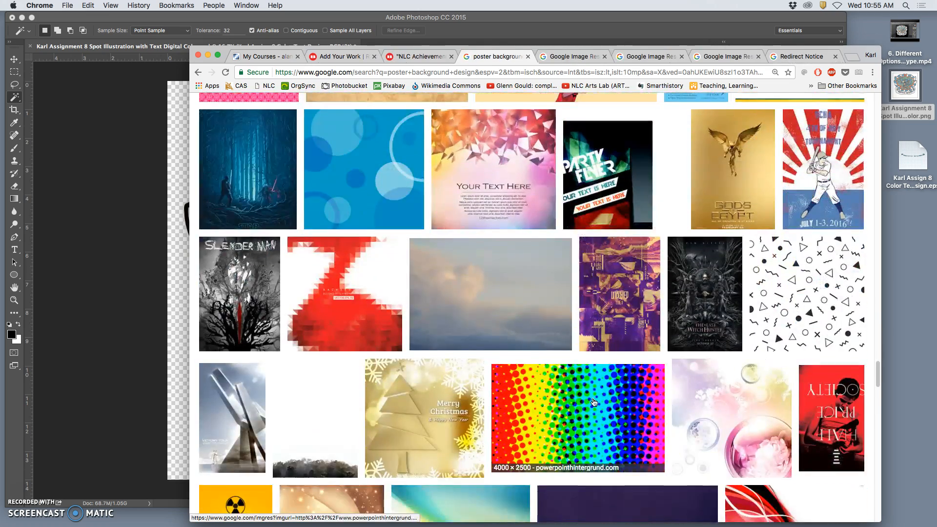
pyautogui.scroll(-8, 600, 399)
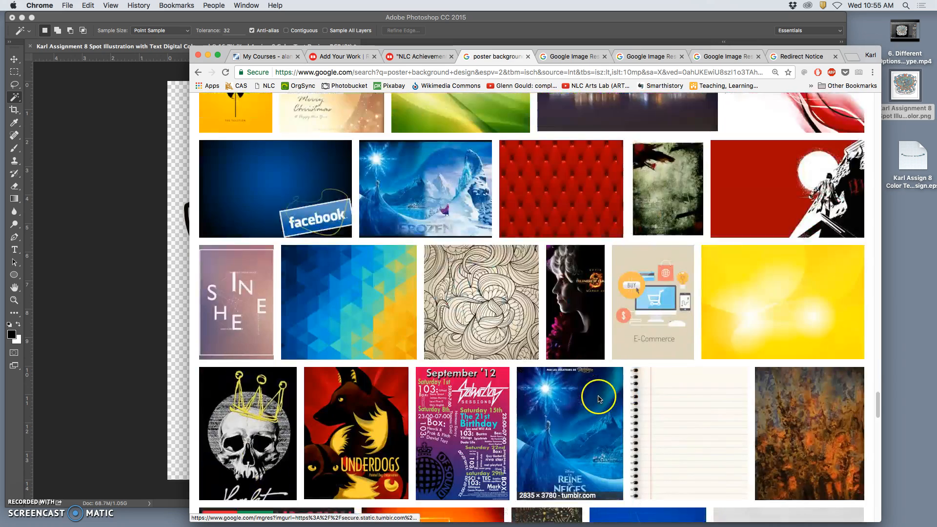
pyautogui.scroll(-6, 615, 394)
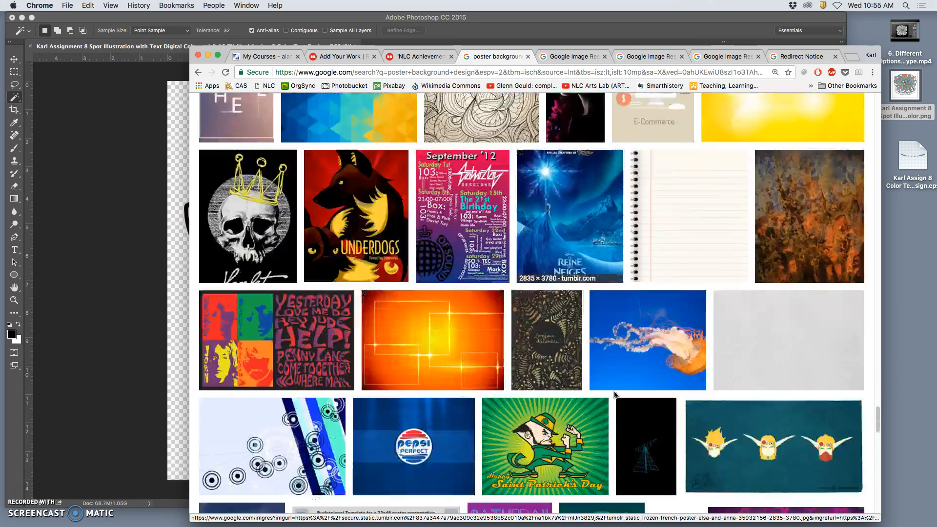
pyautogui.scroll(20, 614, 391)
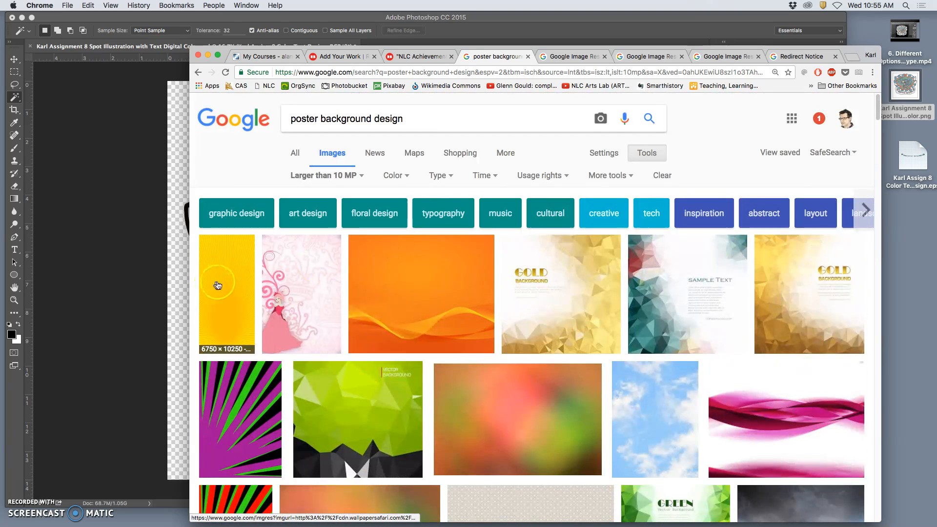
pyautogui.rightClick(221, 287)
pyautogui.click(254, 284)
# - View the chalkboard, blue and triangle backgrounds at full size, then close the triangle tabs
pyautogui.click(543, 62)
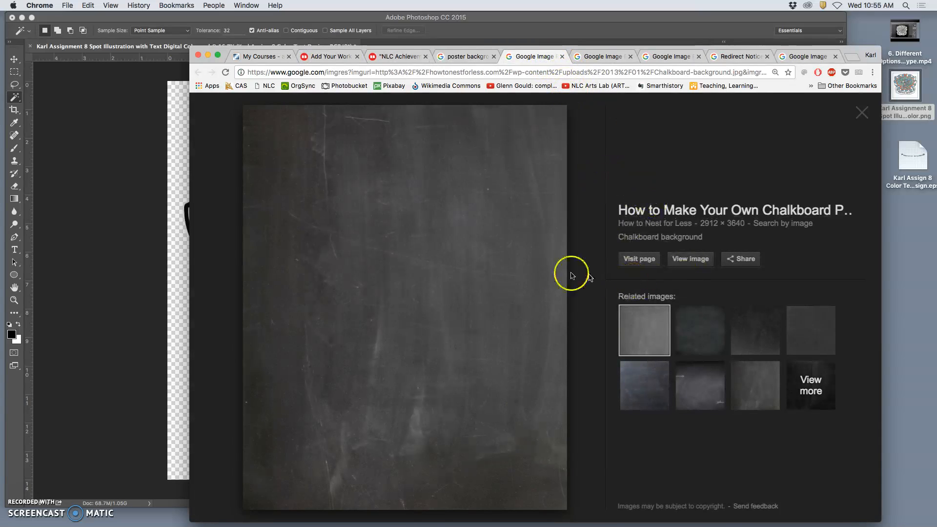
pyautogui.click(690, 259)
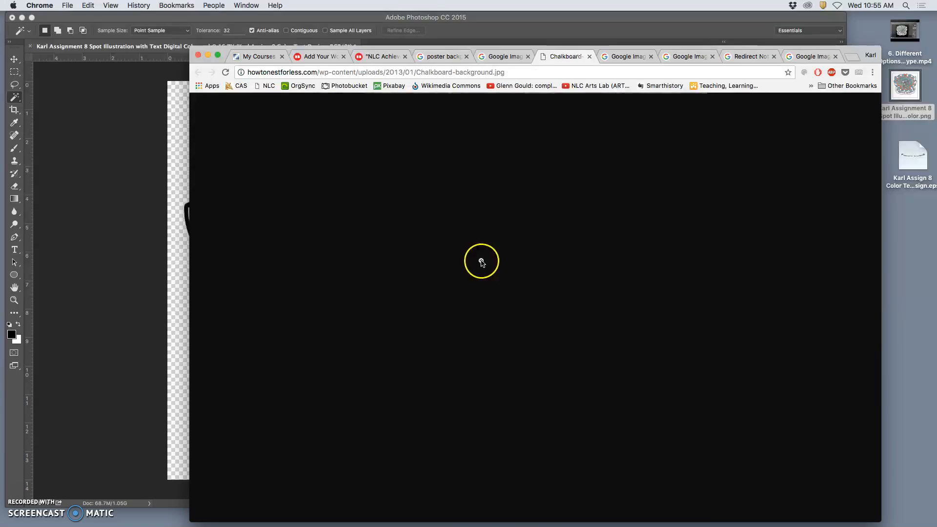
pyautogui.click(481, 263)
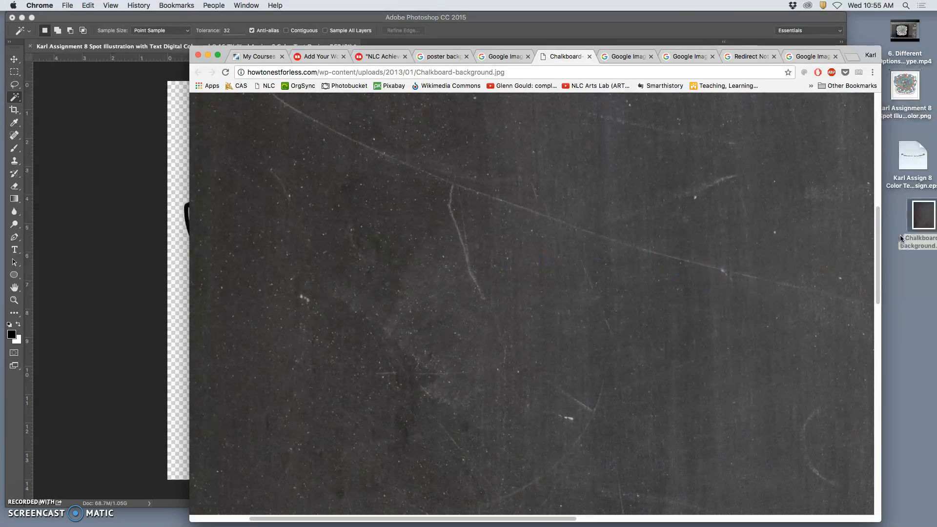
pyautogui.click(630, 58)
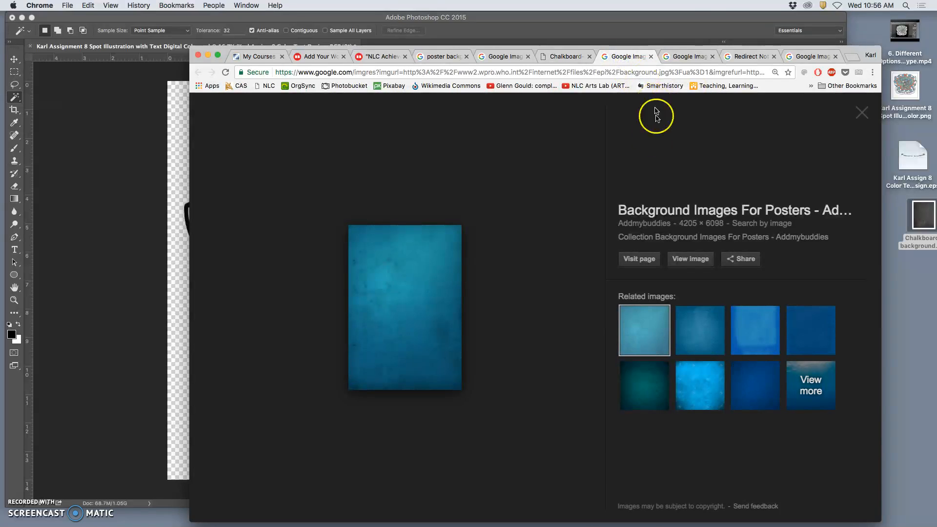
pyautogui.click(697, 260)
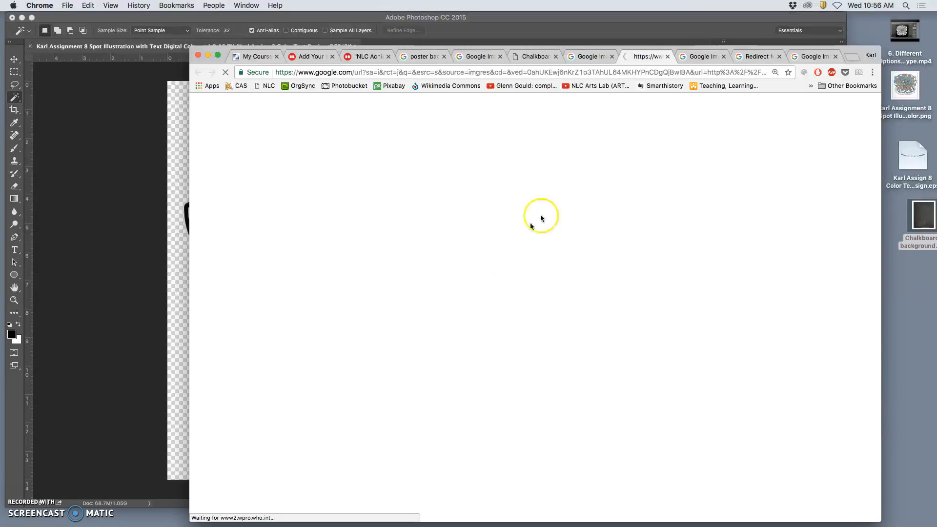
pyautogui.click(701, 59)
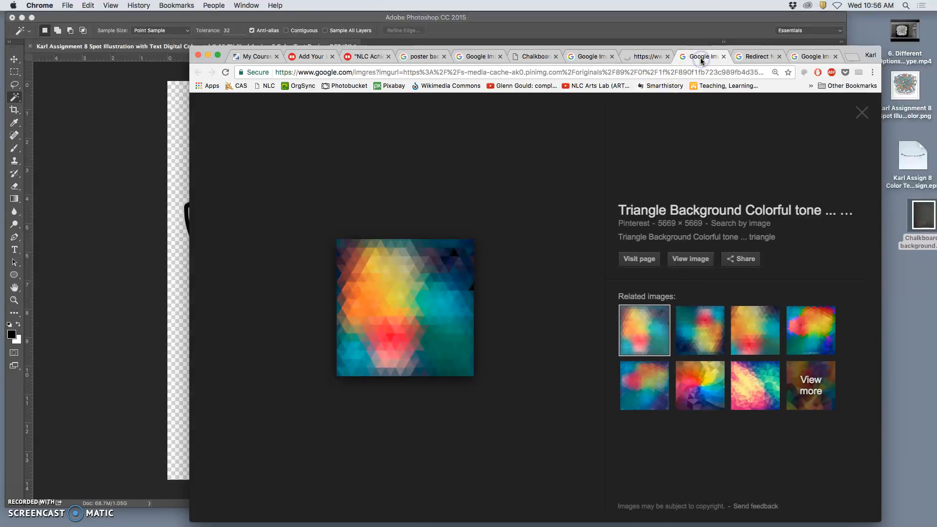
pyautogui.click(692, 261)
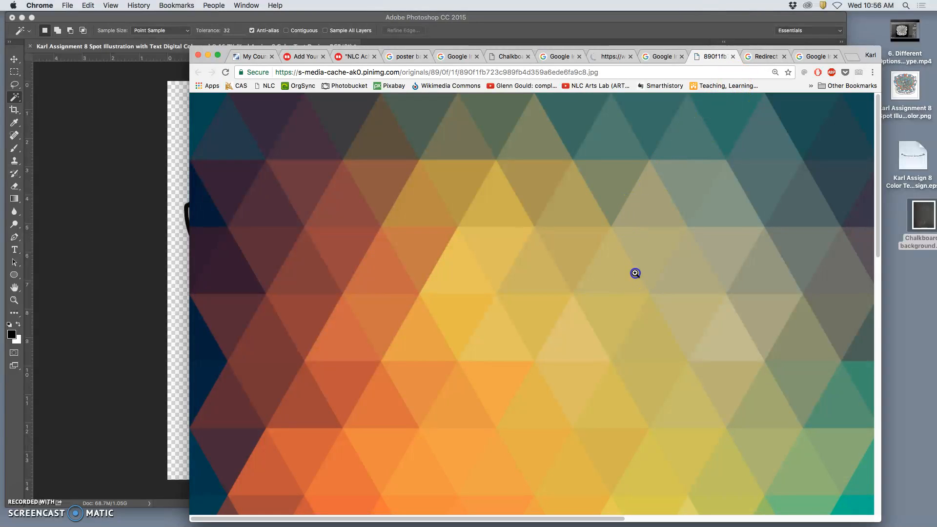
pyautogui.click(631, 270)
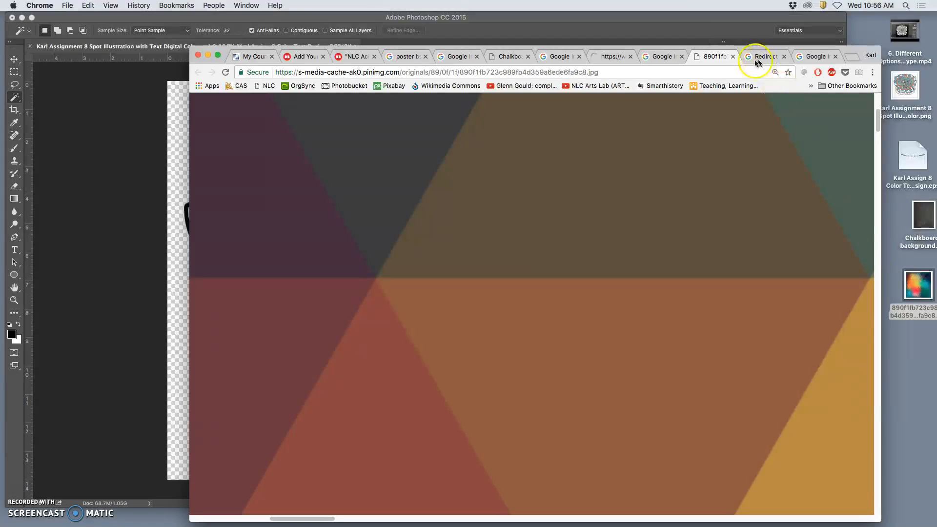
pyautogui.click(734, 56)
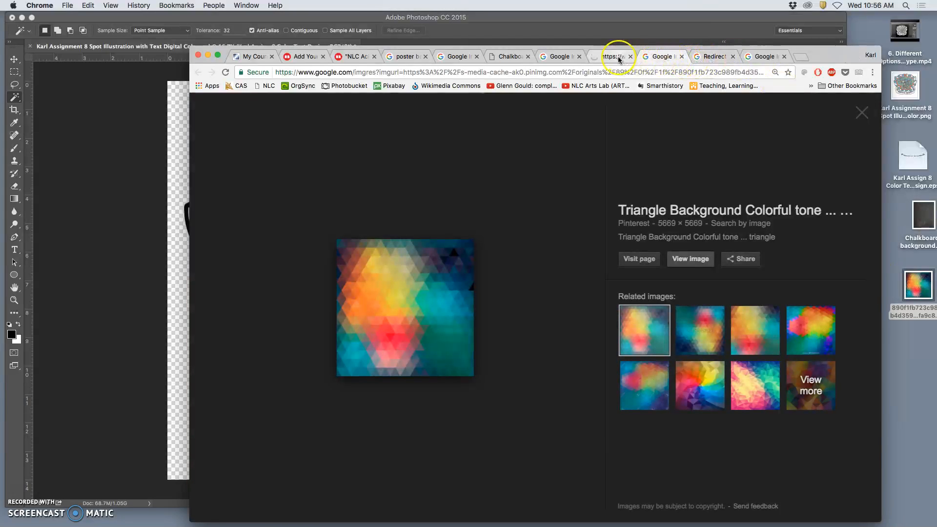
pyautogui.click(680, 57)
# - Open the full-size yellow sunburst background image from its preview tab
pyautogui.click(621, 57)
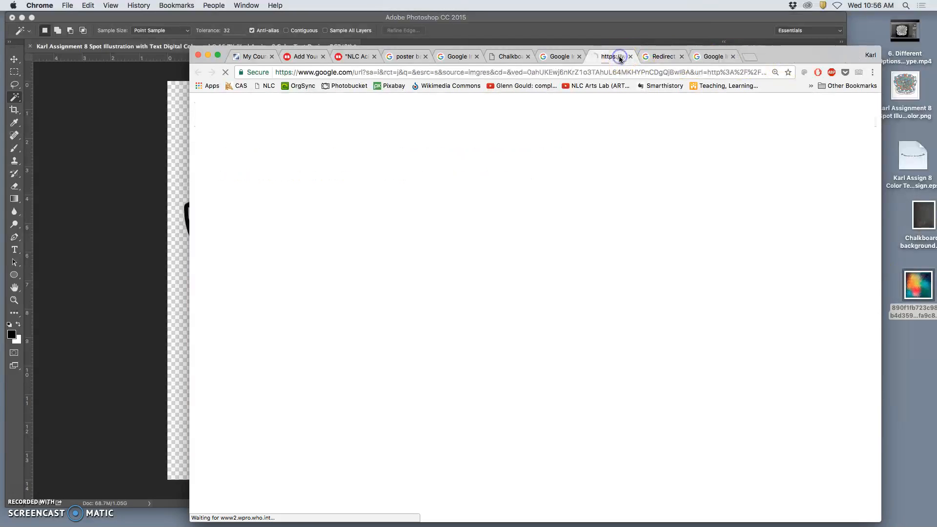
pyautogui.click(663, 58)
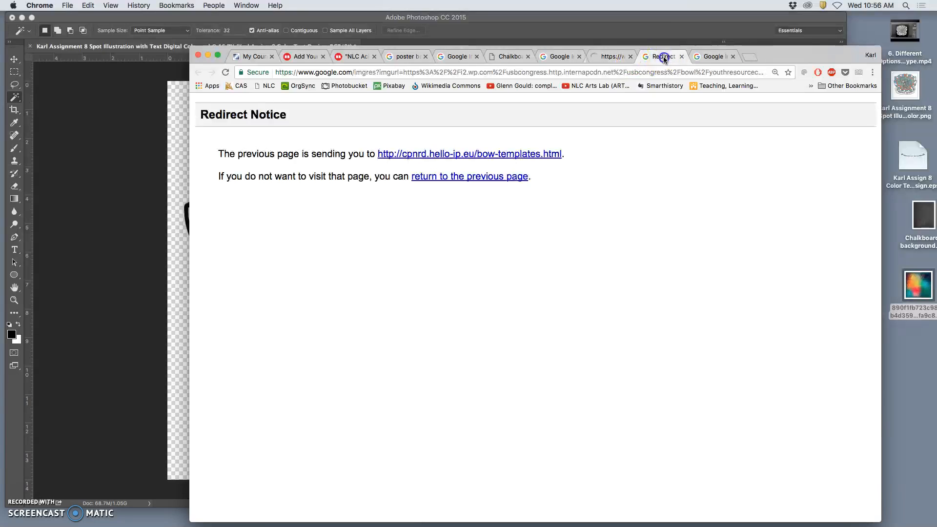
pyautogui.click(711, 57)
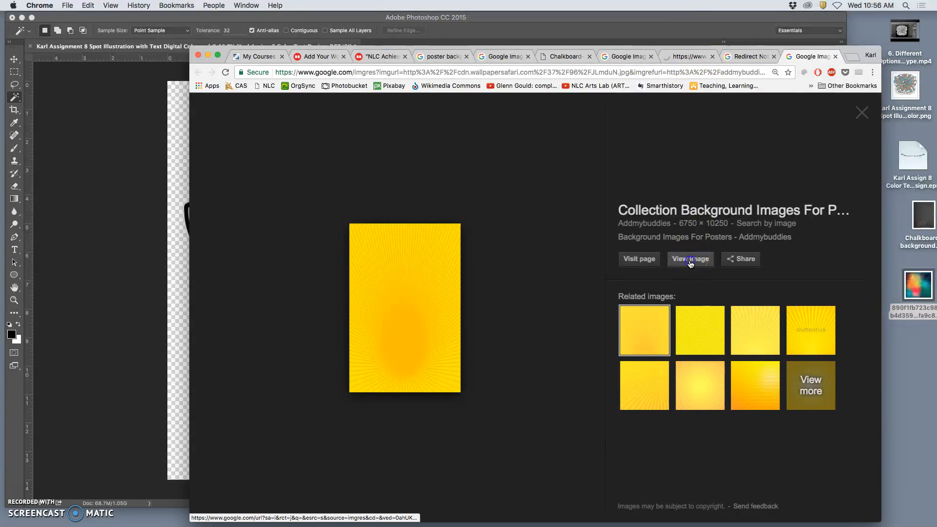
pyautogui.click(690, 263)
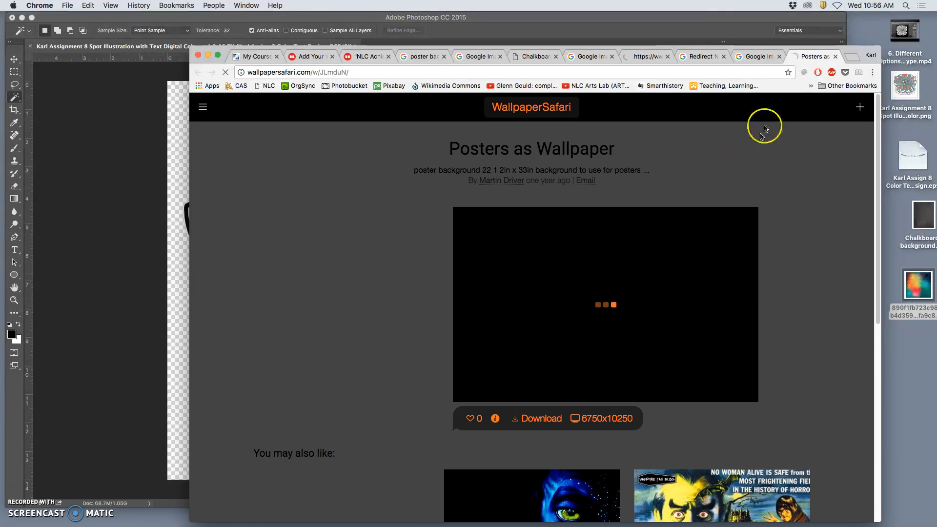
pyautogui.click(837, 56)
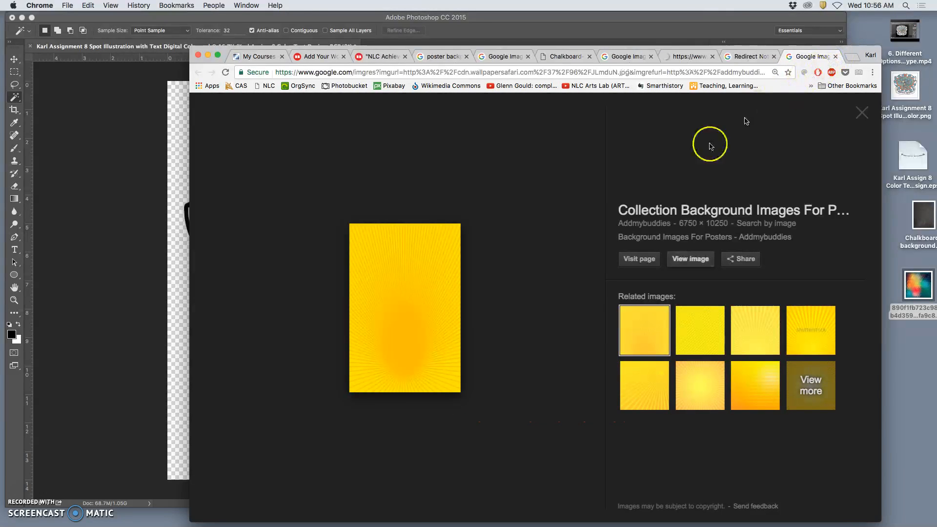
# - Save the yellow poster image to the desktop, preview it, then move it to the Trash
pyautogui.moveTo(435, 290); pyautogui.dragTo(909, 371)
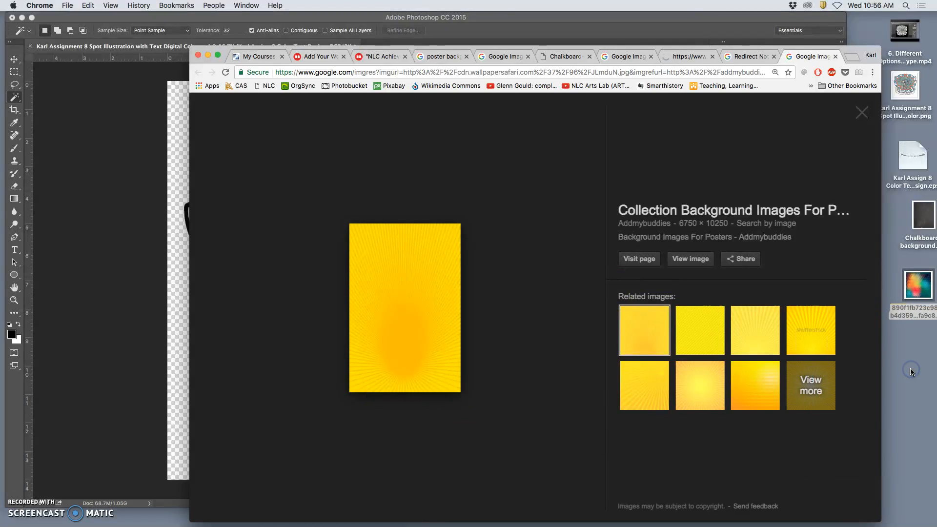
pyautogui.doubleClick(903, 374)
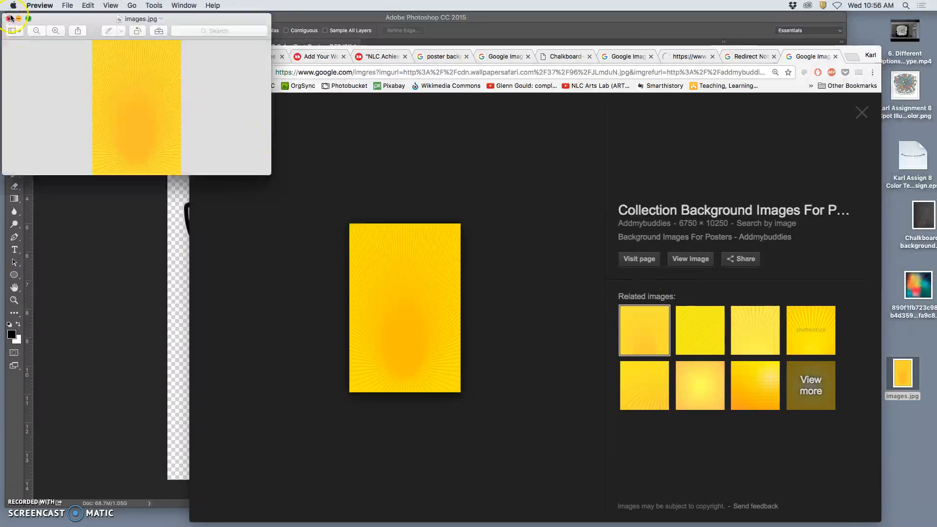
pyautogui.click(9, 18)
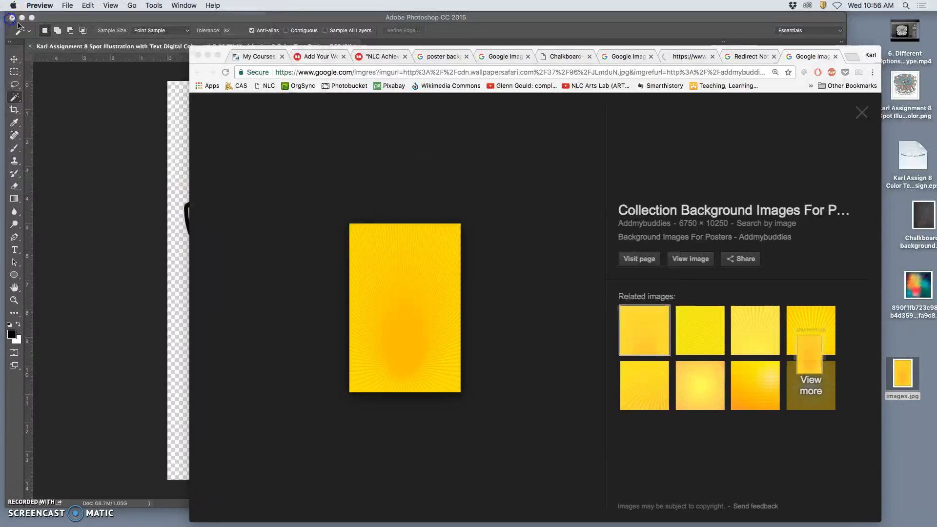
pyautogui.rightClick(901, 370)
pyautogui.click(830, 316)
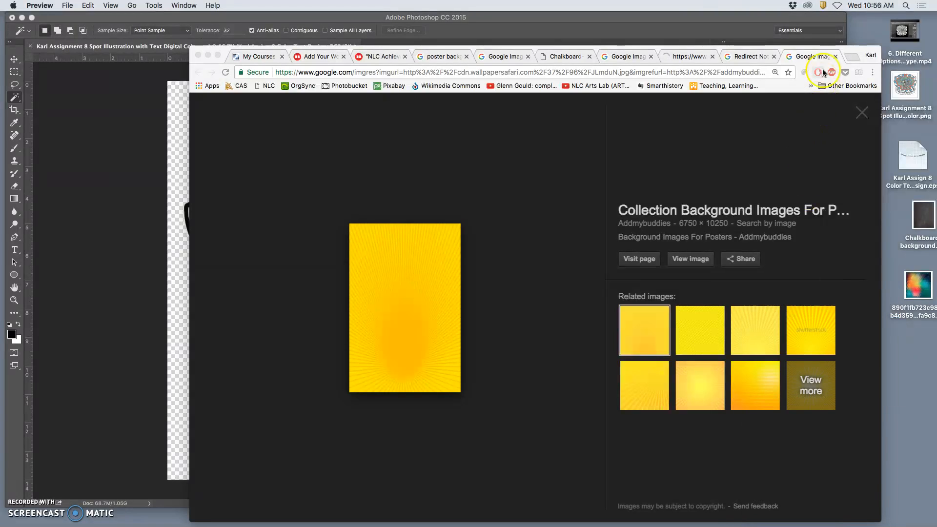
# - Close the yellow image tab and the redirect notice tab in Chrome
pyautogui.click(823, 72)
pyautogui.click(835, 56)
pyautogui.click(835, 56)
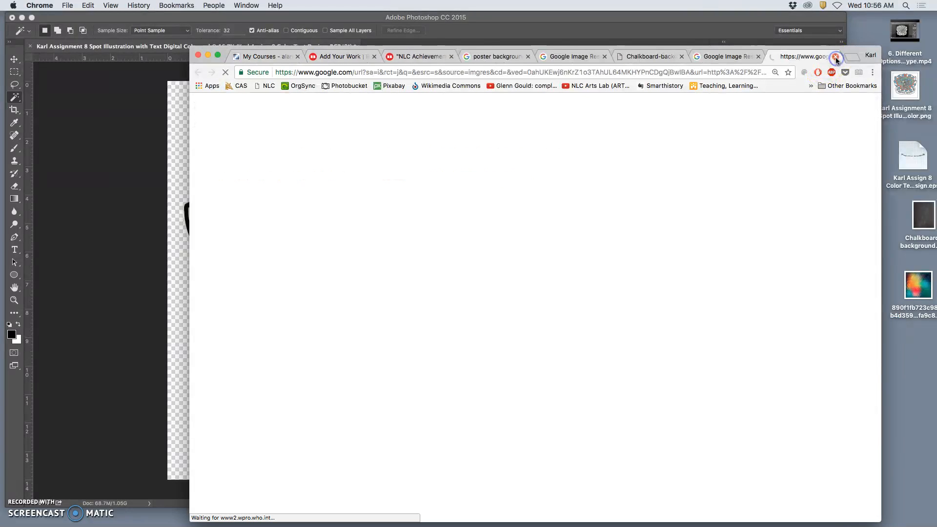
# - Open the blue background's source, addmybuddies.com's 'Background Images for Posters' gallery, and browse it
pyautogui.click(741, 57)
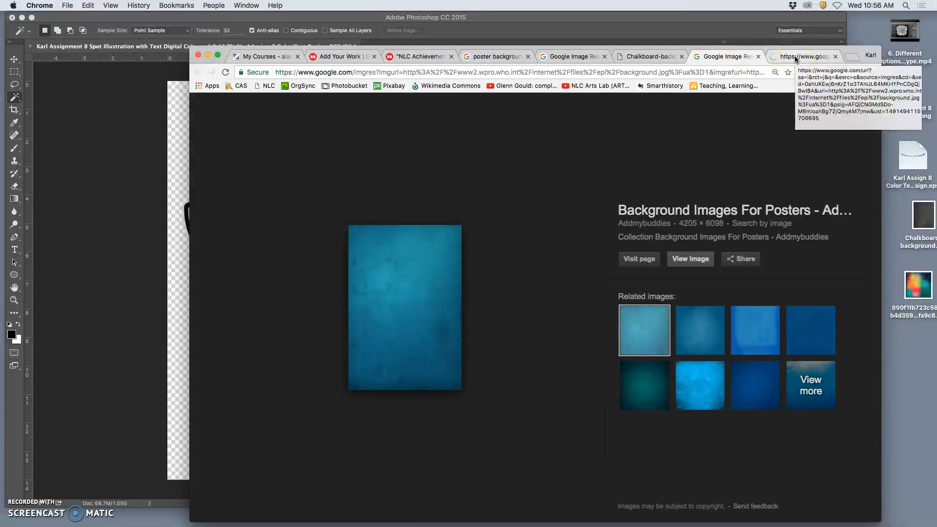
pyautogui.click(416, 345)
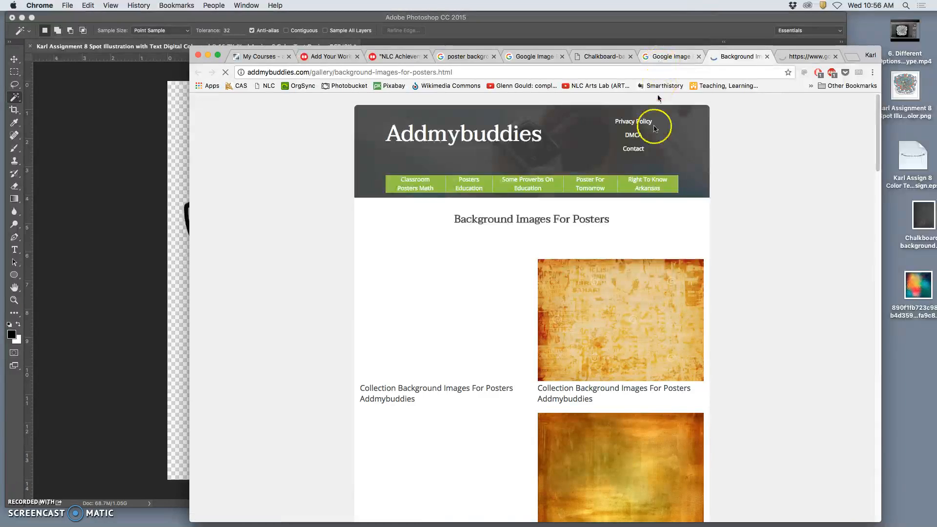
pyautogui.scroll(-15, 631, 239)
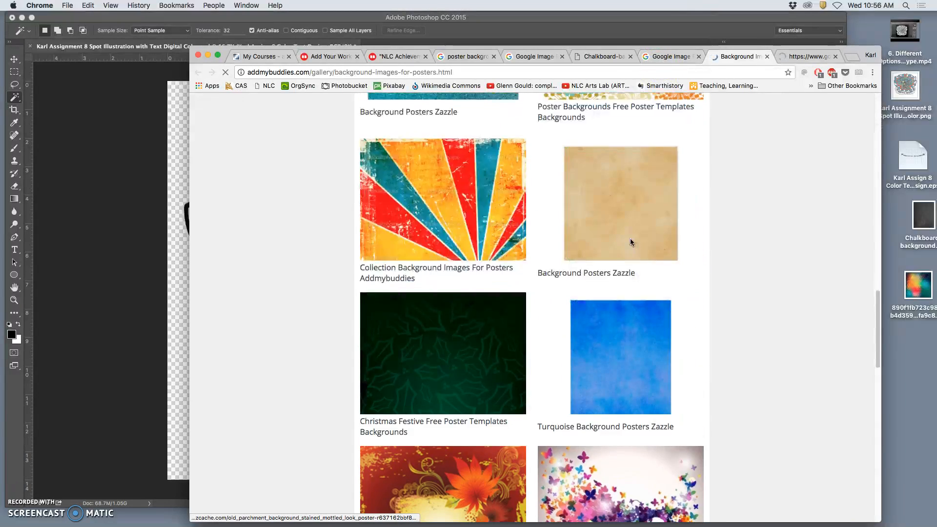
pyautogui.scroll(-3, 631, 238)
pyautogui.scroll(20, 630, 238)
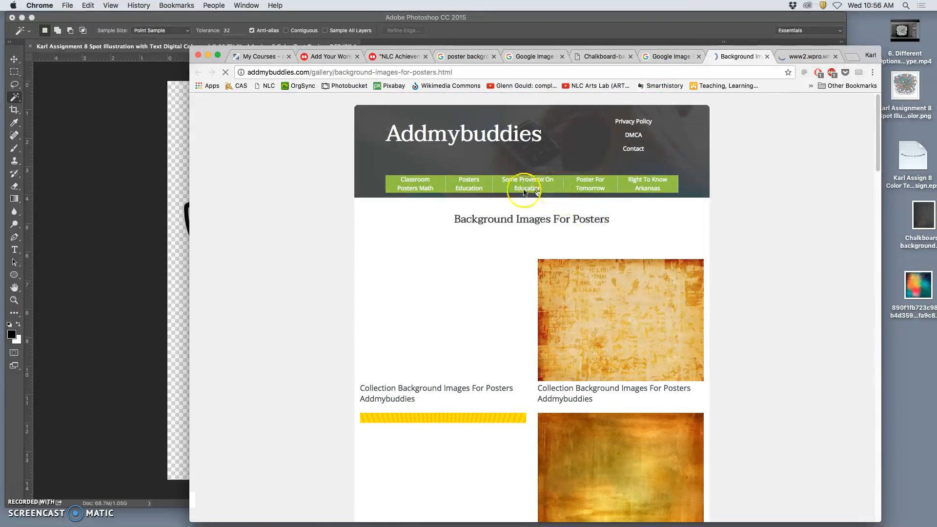
pyautogui.scroll(-3, 556, 300)
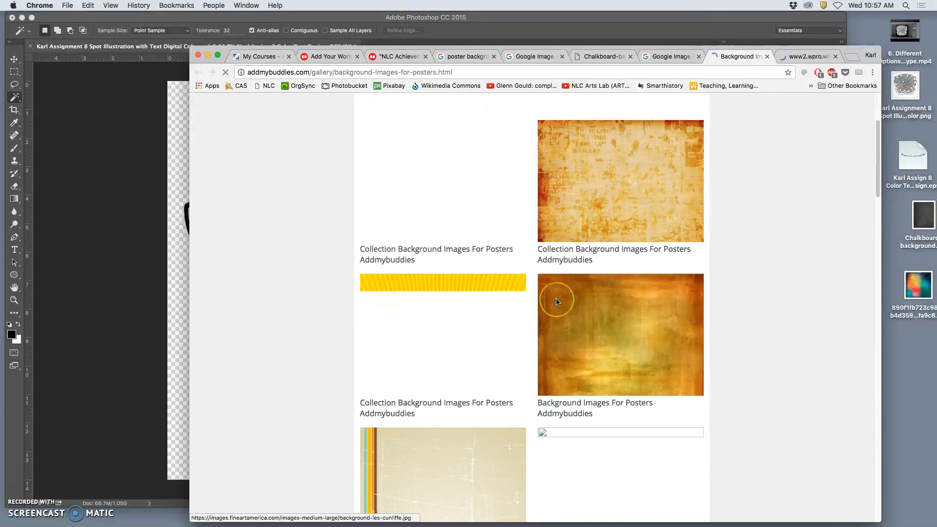
pyautogui.scroll(-15, 556, 301)
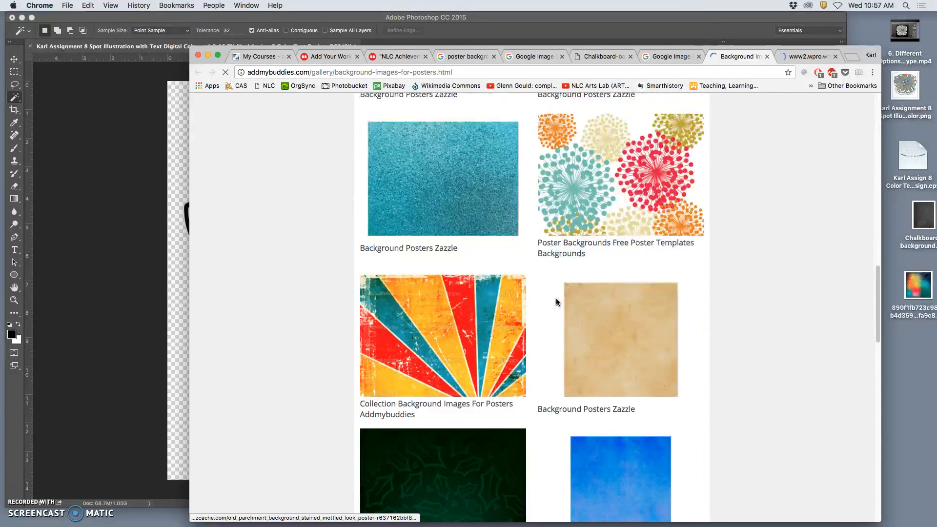
pyautogui.scroll(-5, 557, 301)
pyautogui.scroll(3, 556, 301)
pyautogui.scroll(-2, 521, 282)
pyautogui.scroll(-15, 521, 283)
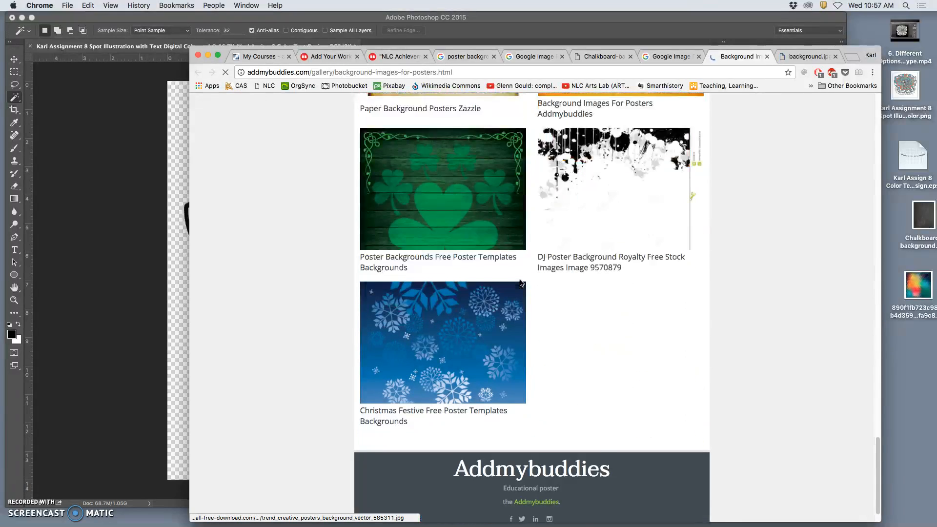
pyautogui.scroll(-2, 521, 282)
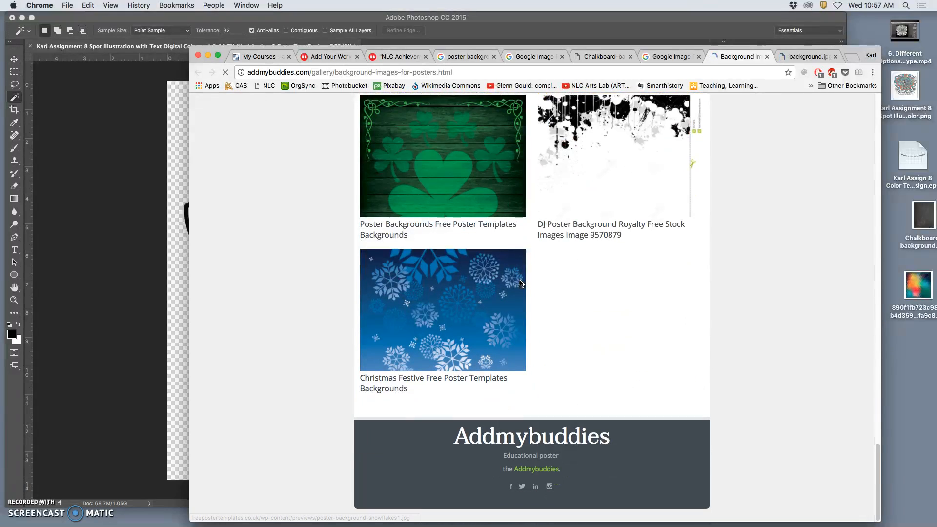
pyautogui.click(208, 57)
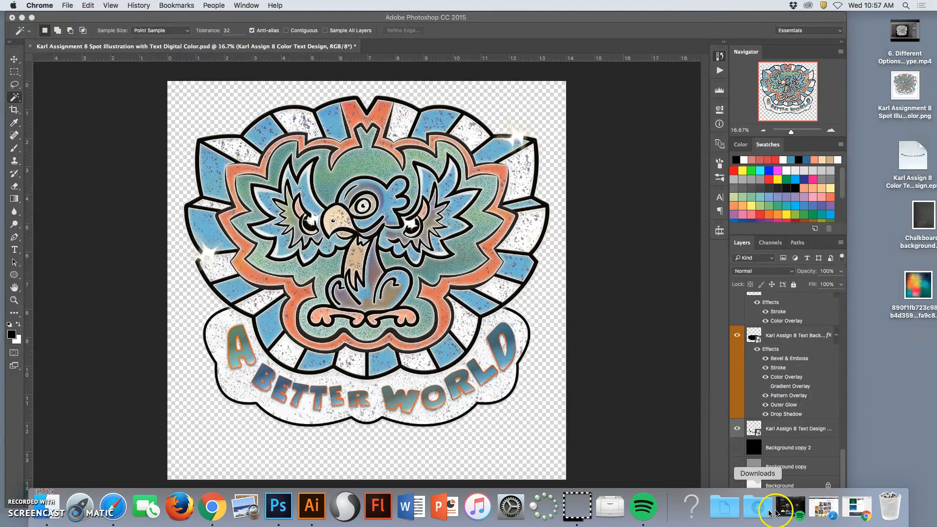
pyautogui.click(857, 508)
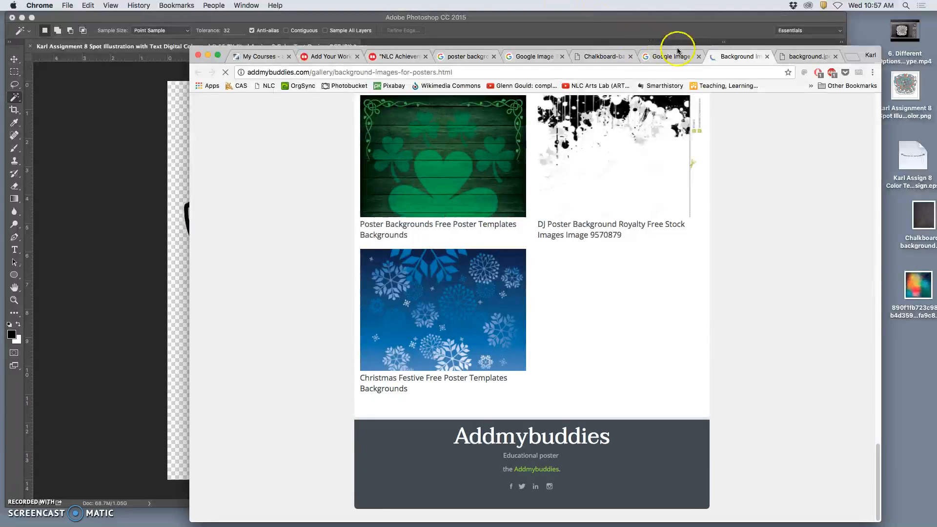
# - On the Add Your Work page, disable Contrast Tanks, Women's Chiffon Tops and Graphic T-Shirts
pyautogui.click(402, 56)
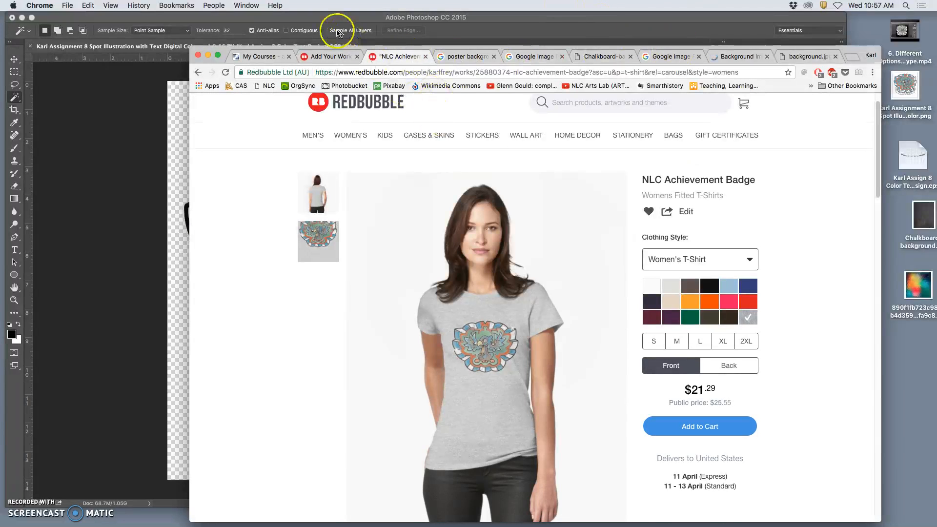
pyautogui.click(327, 57)
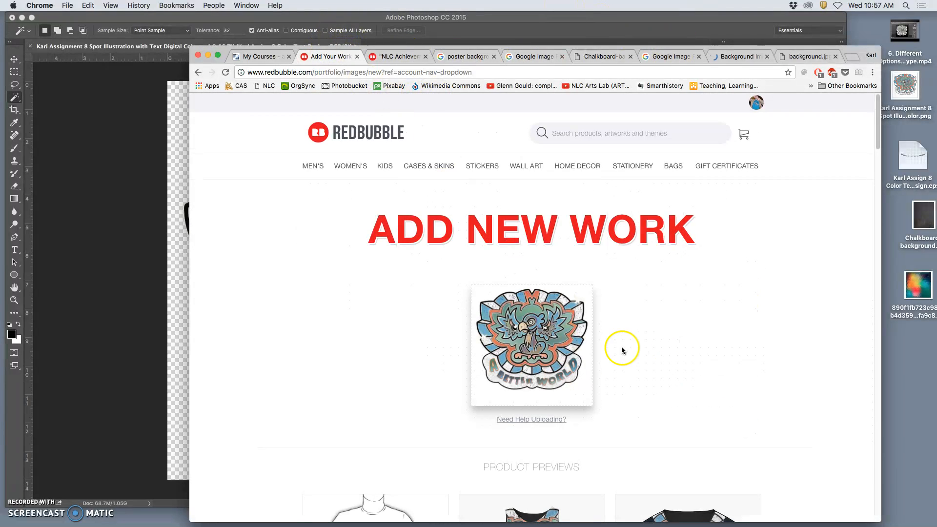
pyautogui.scroll(-5, 643, 360)
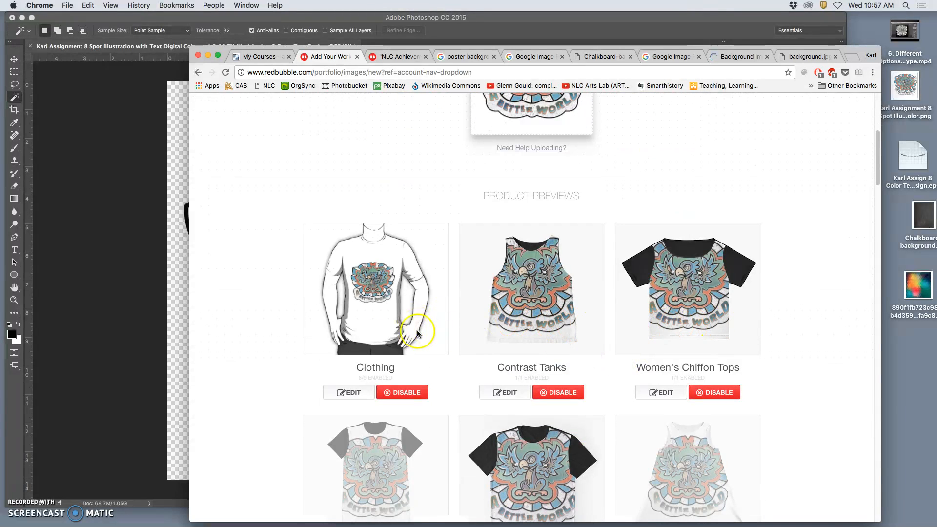
pyautogui.scroll(-2, 387, 376)
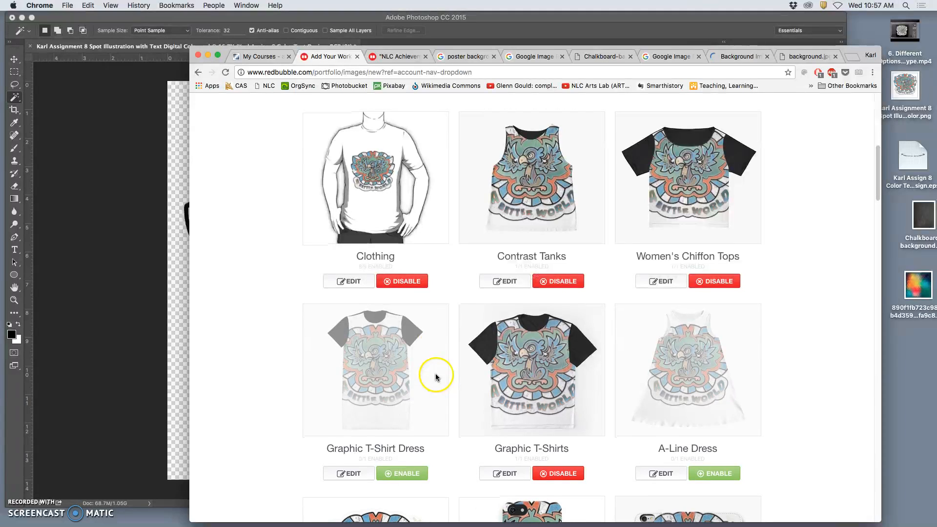
pyautogui.click(545, 286)
pyautogui.click(718, 283)
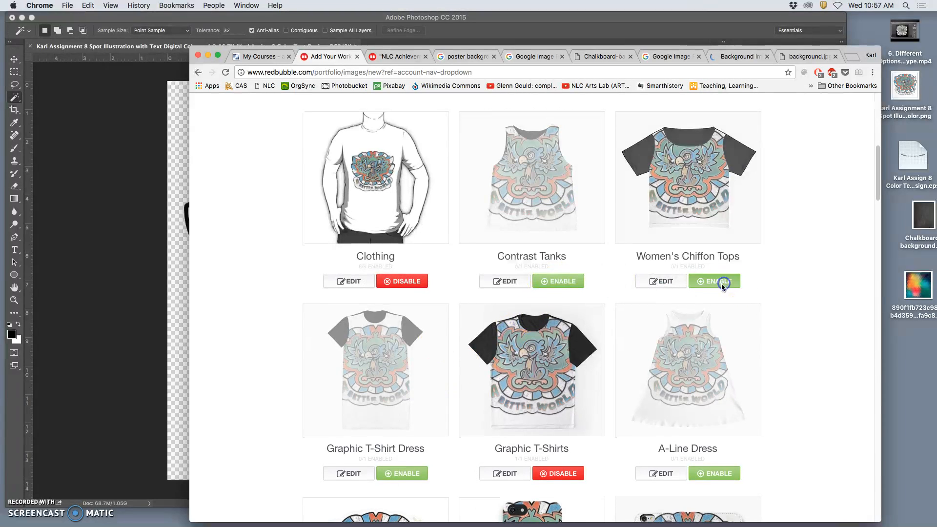
pyautogui.click(561, 473)
# - Disable Phone Cases & Skins, Phone Wallets, Pillows & Totes and pouches, keeping Prints, Cards & Posters enabled
pyautogui.scroll(-5, 604, 444)
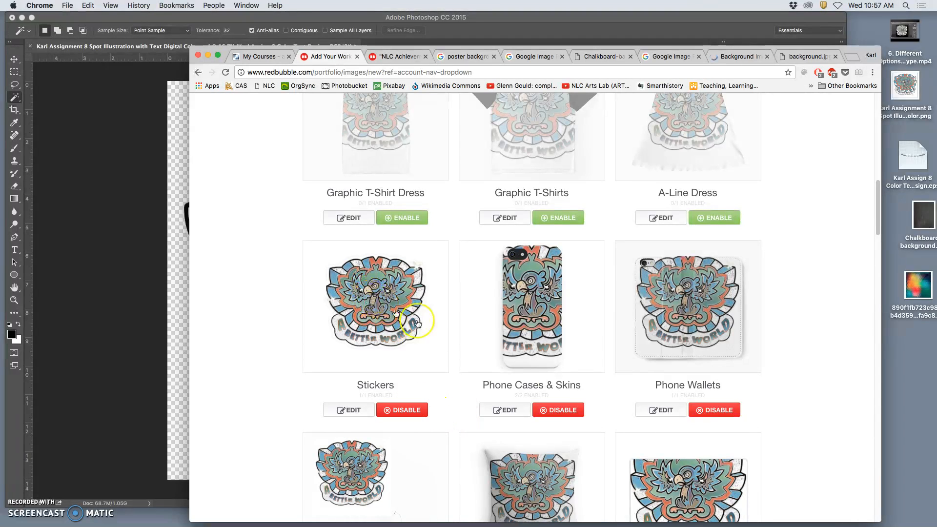
pyautogui.click(563, 411)
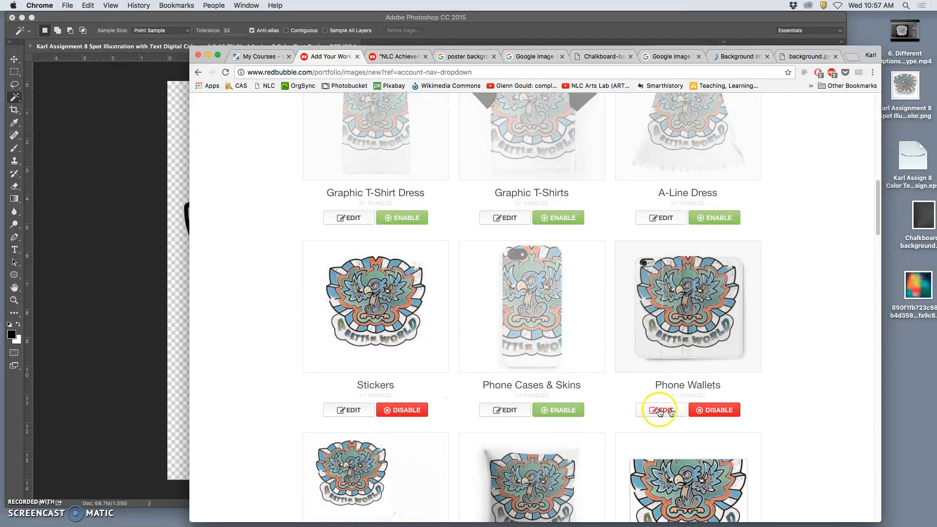
pyautogui.click(716, 410)
pyautogui.scroll(-3, 683, 410)
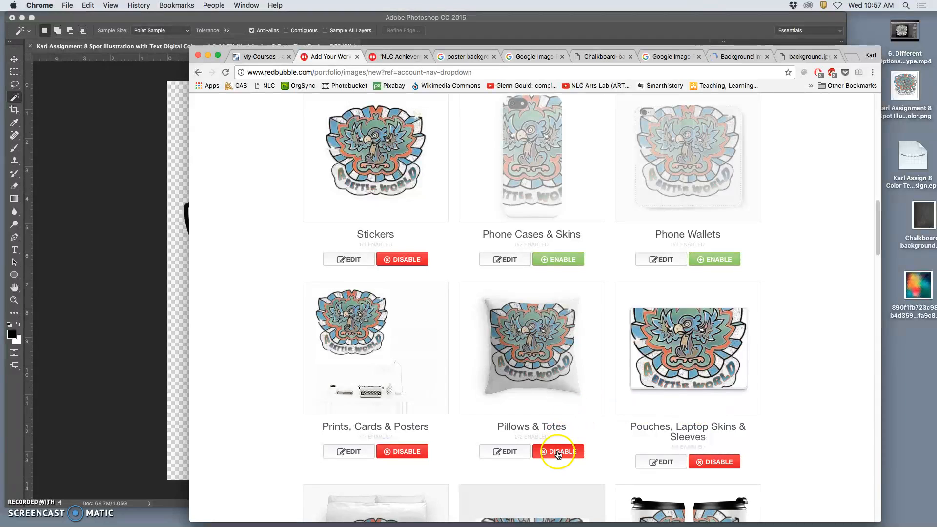
pyautogui.click(558, 452)
pyautogui.click(713, 462)
pyautogui.click(405, 452)
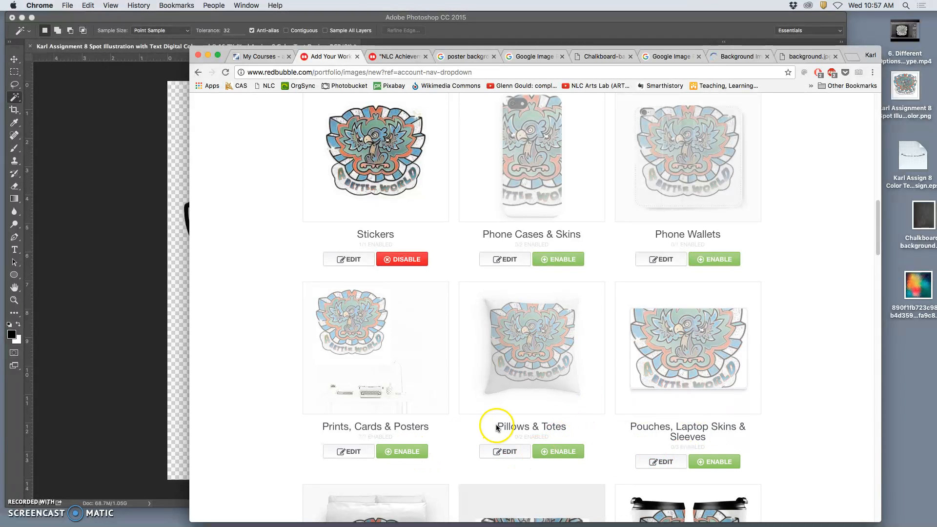
pyautogui.scroll(-2, 496, 425)
pyautogui.click(411, 389)
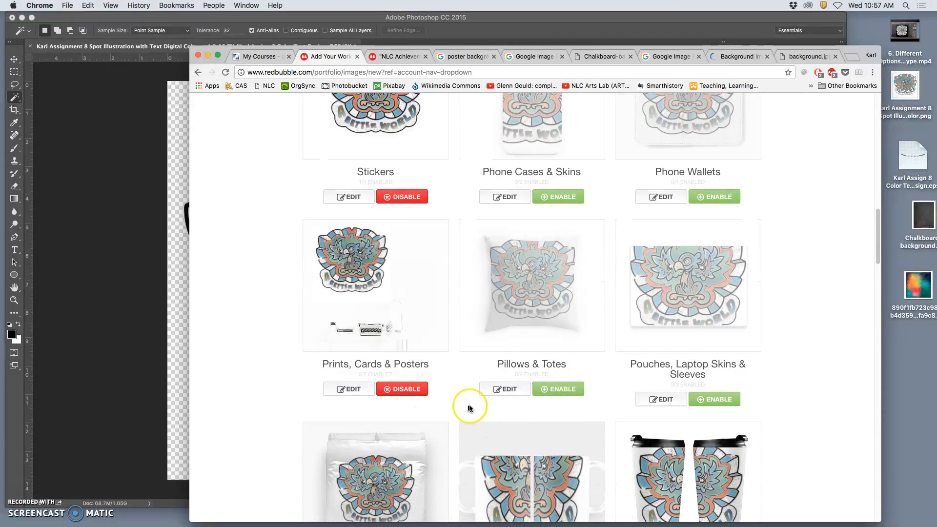
# - Disable Duvets, Mugs, Travel Mugs, Scarves, Mini Skirts and Leggings
pyautogui.scroll(-3, 470, 408)
pyautogui.click(403, 406)
pyautogui.click(554, 409)
pyautogui.click(712, 408)
pyautogui.scroll(-3, 711, 414)
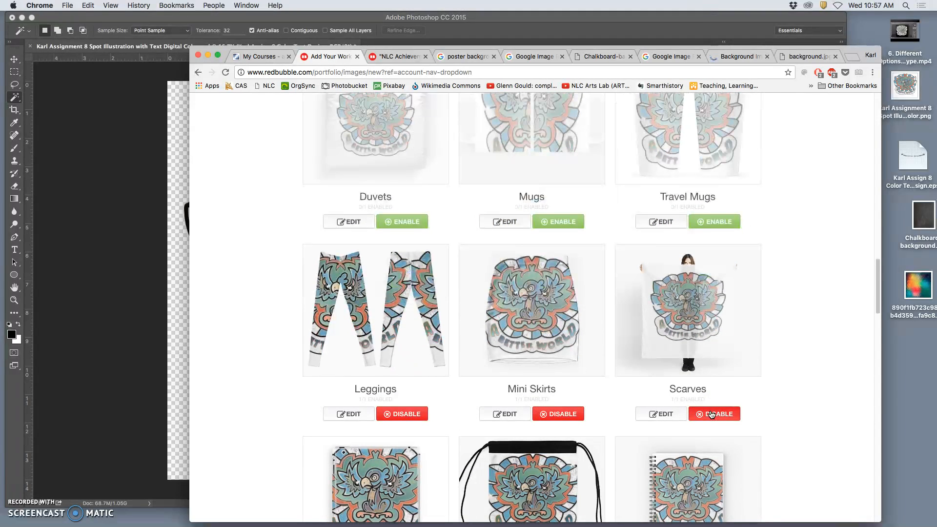
pyautogui.click(731, 415)
pyautogui.click(542, 414)
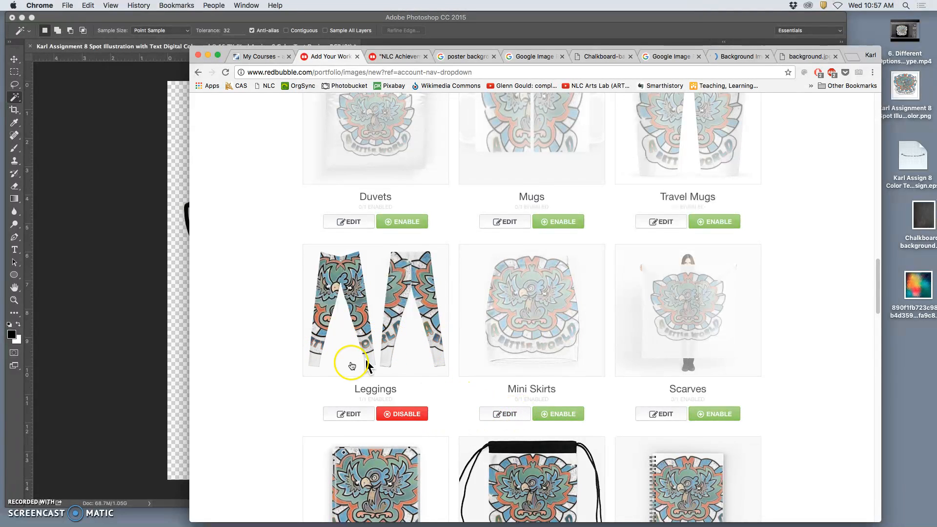
pyautogui.click(405, 414)
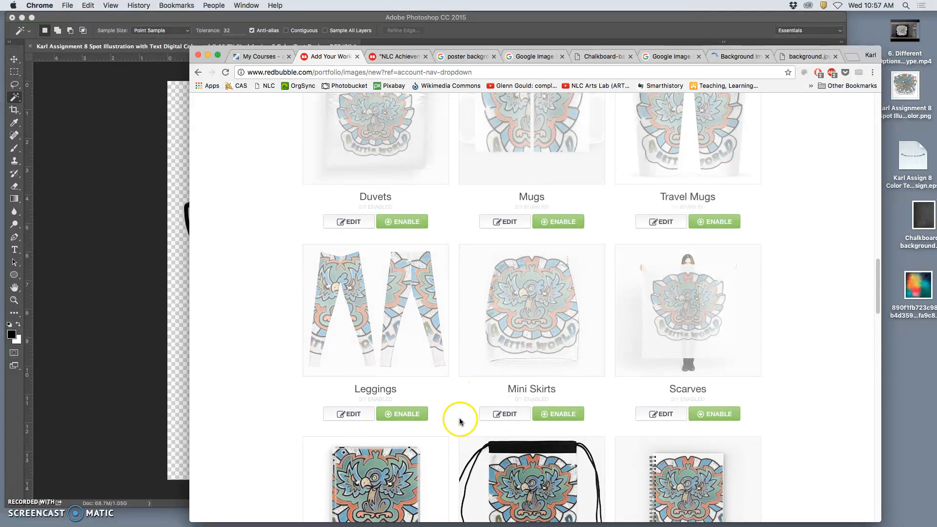
# - Disable Tablet Cases, Drawstring Bags, Spiral Notebooks, Art Board, Clock and Hardcover Journals
pyautogui.scroll(-3, 457, 419)
pyautogui.click(412, 405)
pyautogui.click(556, 404)
pyautogui.click(696, 394)
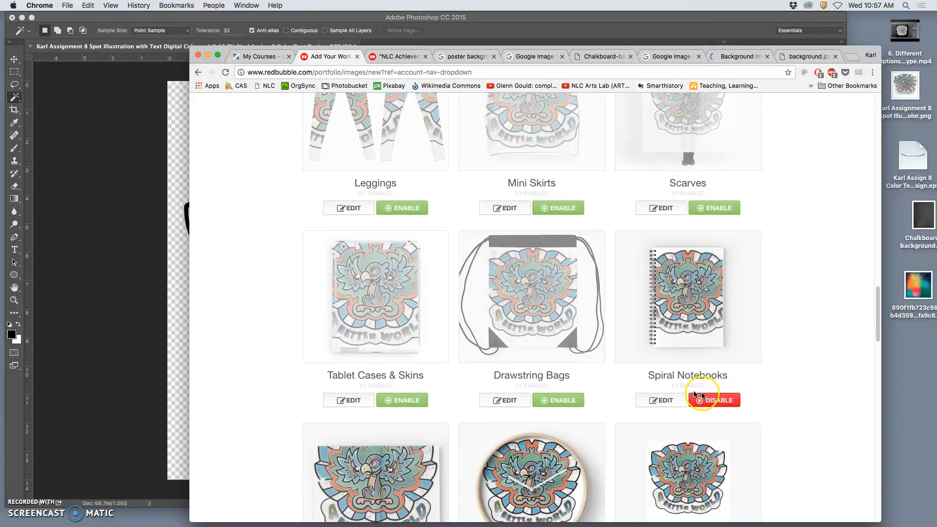
pyautogui.scroll(-2, 637, 390)
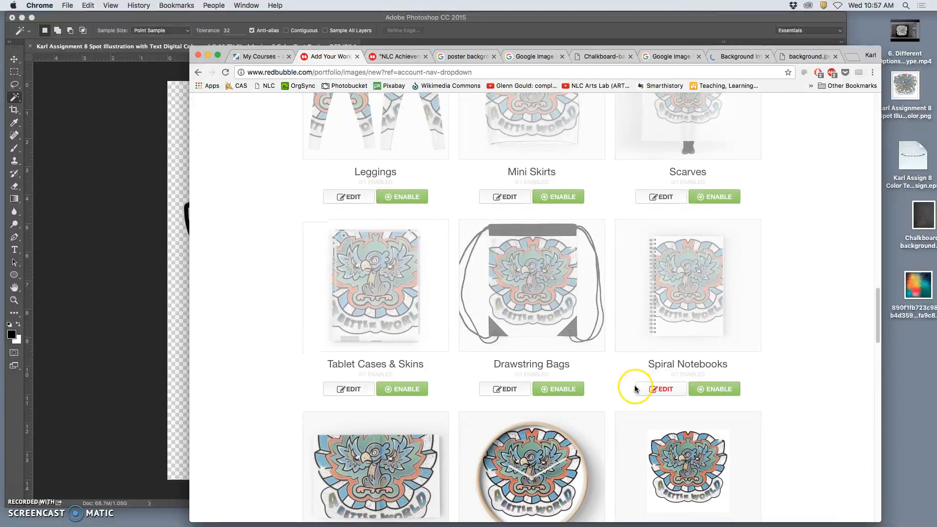
pyautogui.scroll(-6, 634, 386)
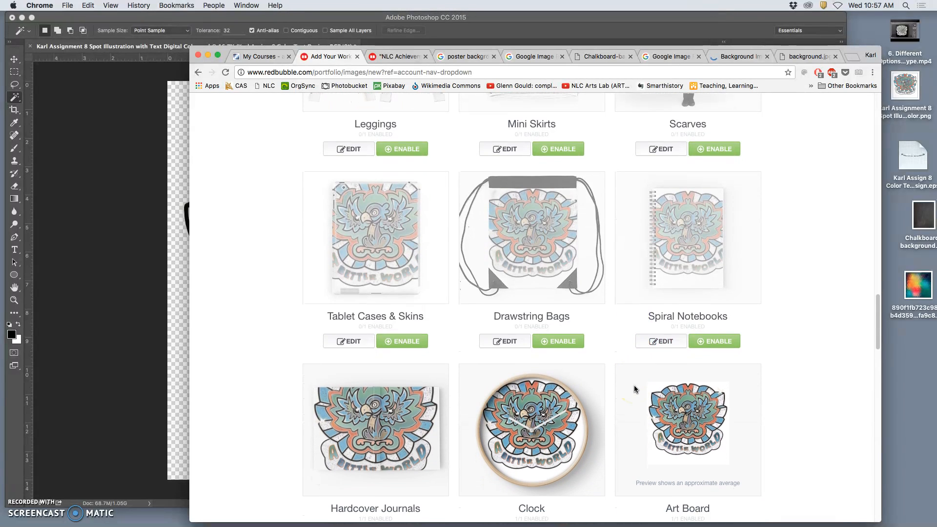
pyautogui.click(716, 383)
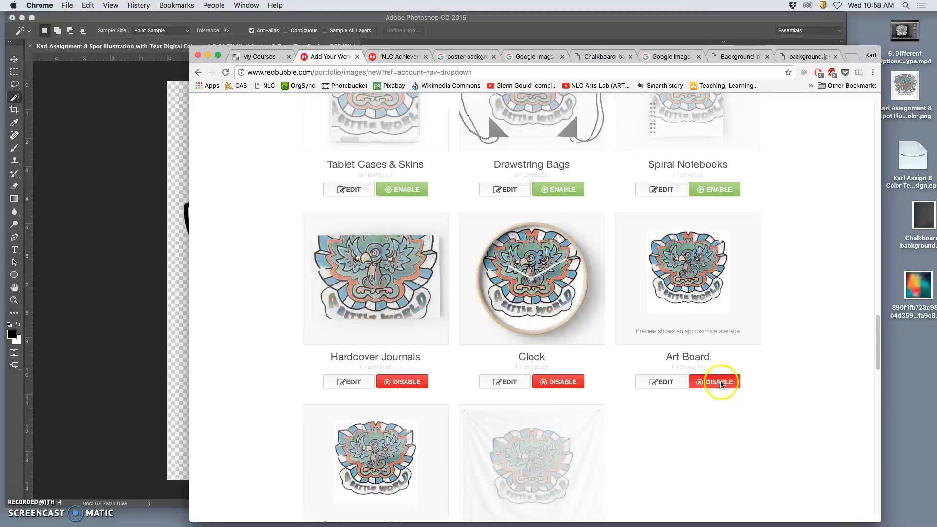
pyautogui.click(573, 385)
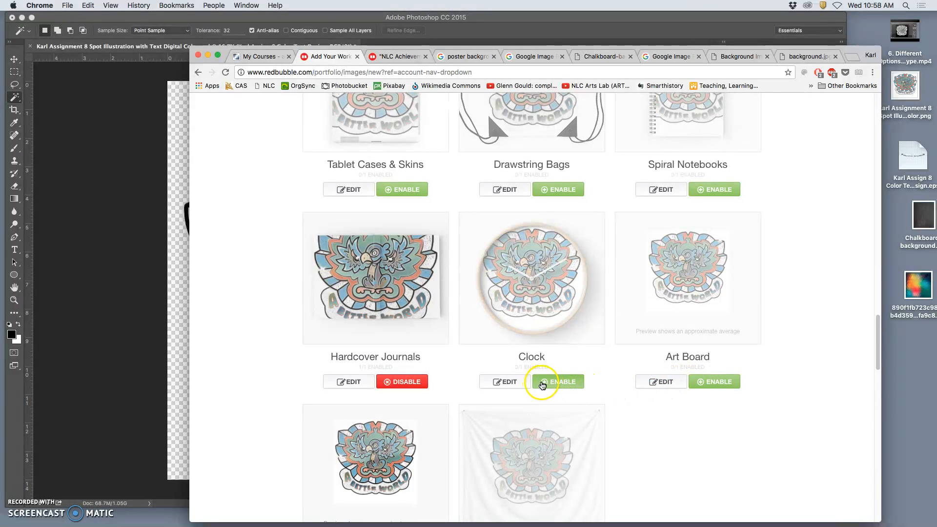
pyautogui.click(415, 383)
pyautogui.scroll(-6, 463, 388)
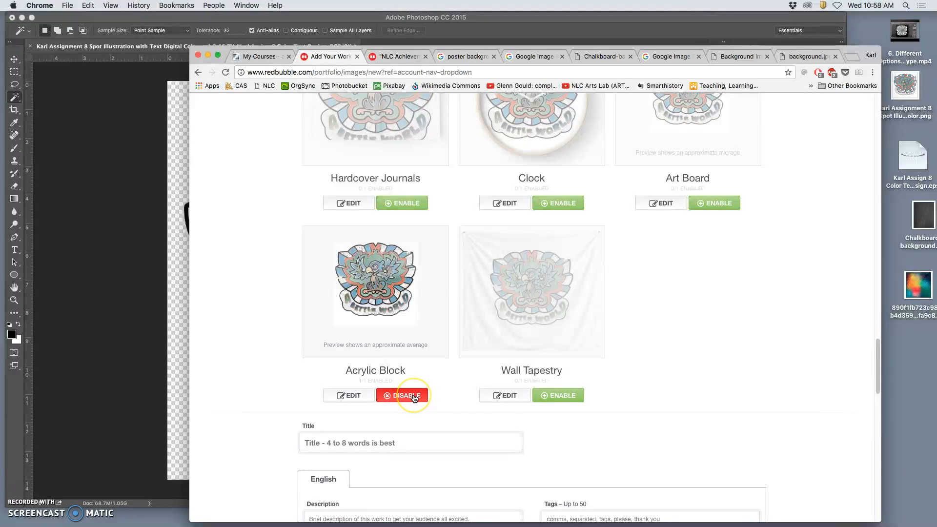
pyautogui.scroll(15, 502, 298)
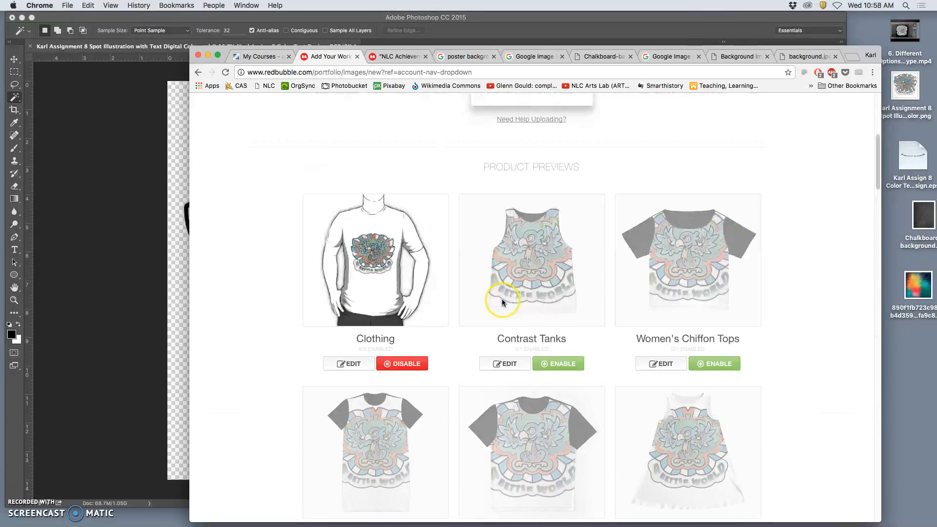
# - Review the product previews so only Clothing, Stickers and Prints, Cards & Posters remain enabled
pyautogui.scroll(-15, 503, 302)
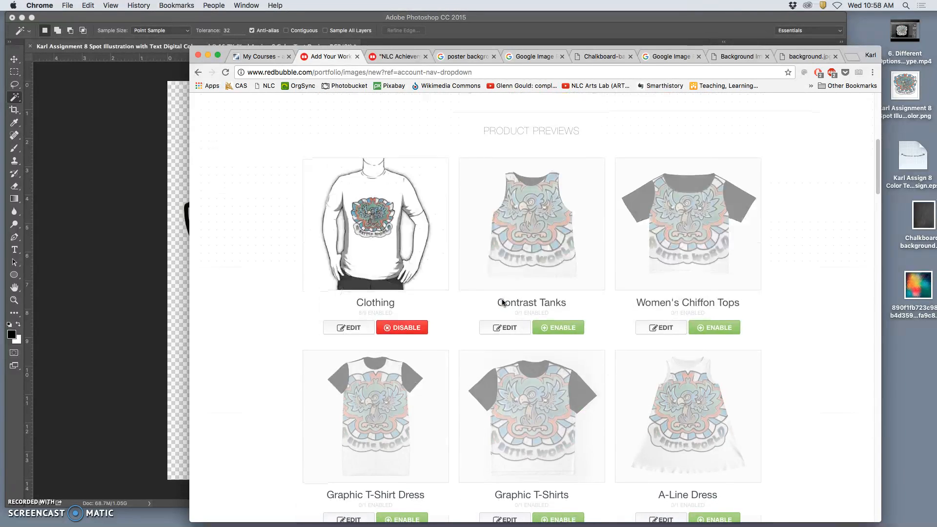
pyautogui.scroll(8, 503, 303)
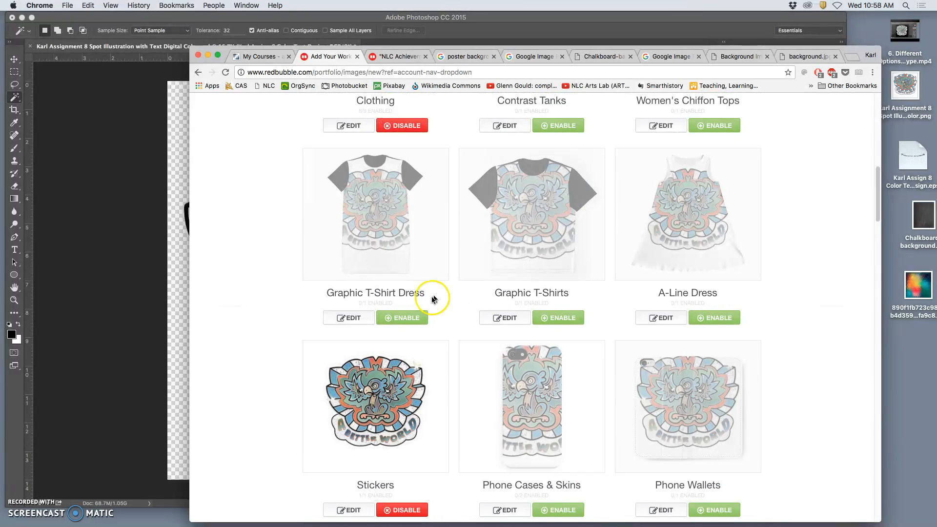
pyautogui.scroll(5, 434, 299)
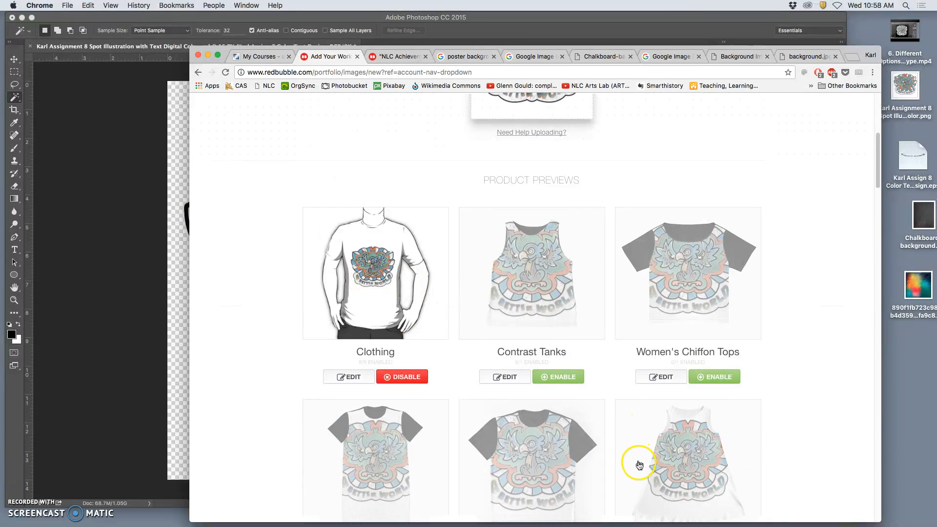
pyautogui.scroll(-3, 640, 465)
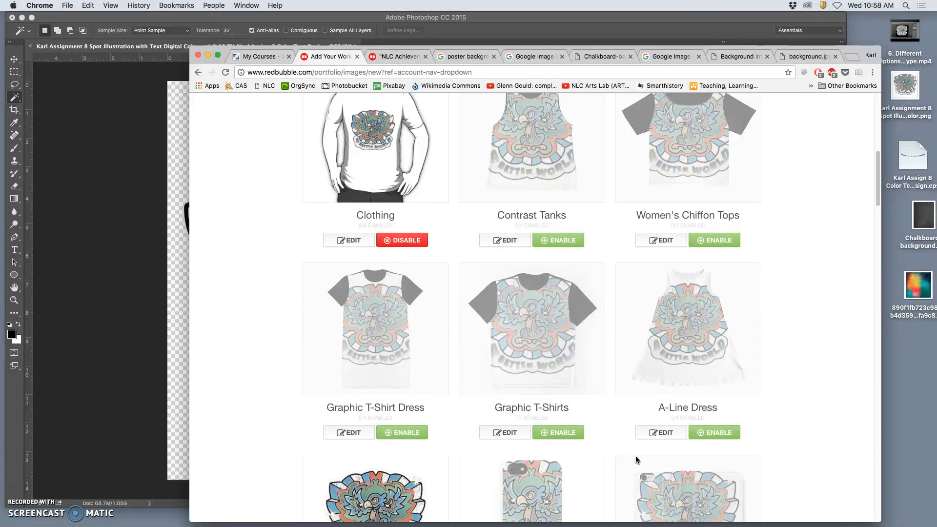
pyautogui.click(623, 457)
pyautogui.scroll(-20, 572, 461)
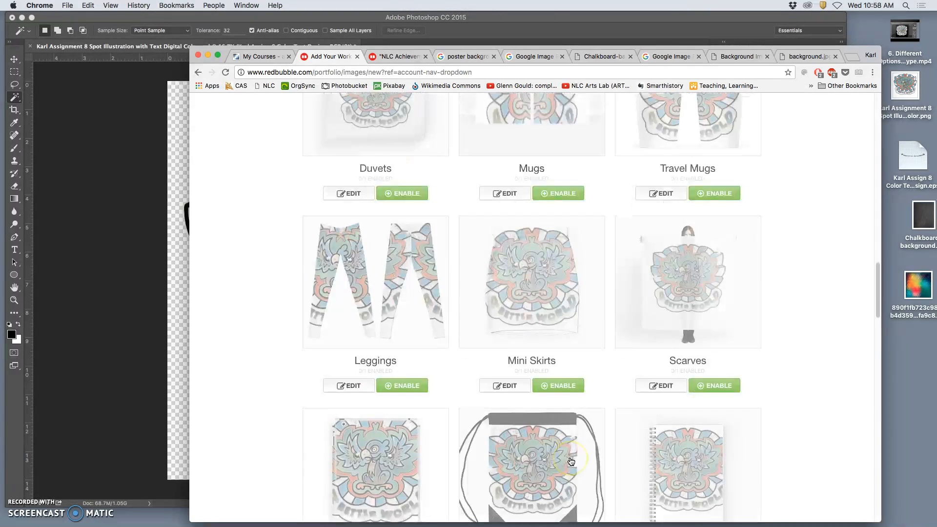
pyautogui.scroll(-5, 571, 462)
pyautogui.scroll(20, 572, 461)
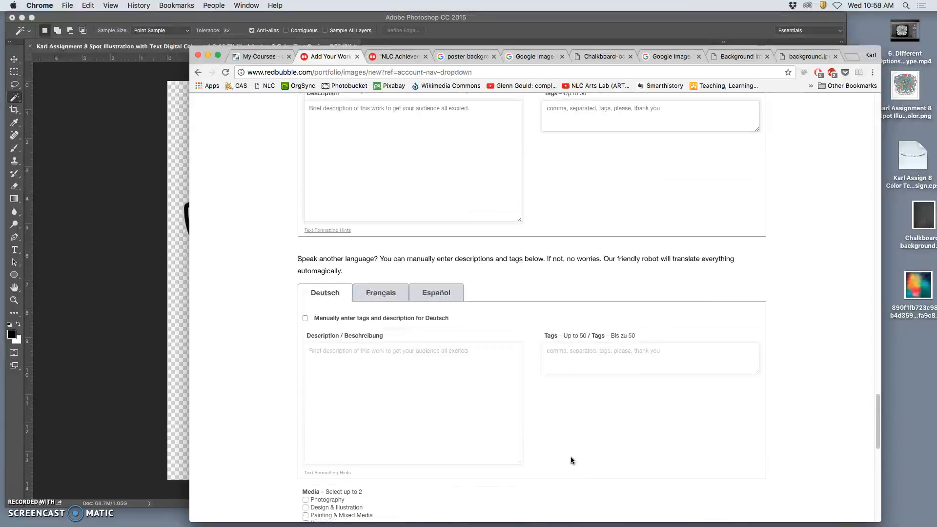
pyautogui.click(562, 469)
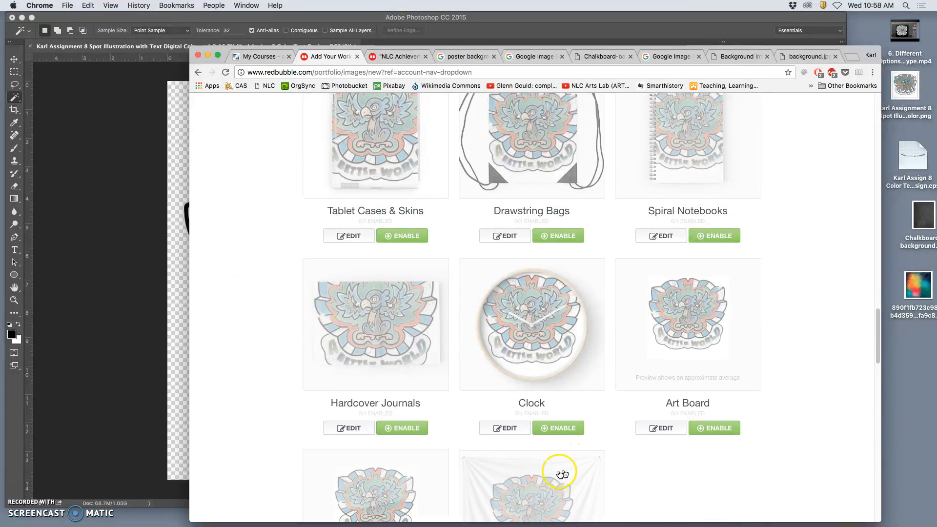
pyautogui.scroll(-4, 564, 470)
pyautogui.scroll(-3, 564, 470)
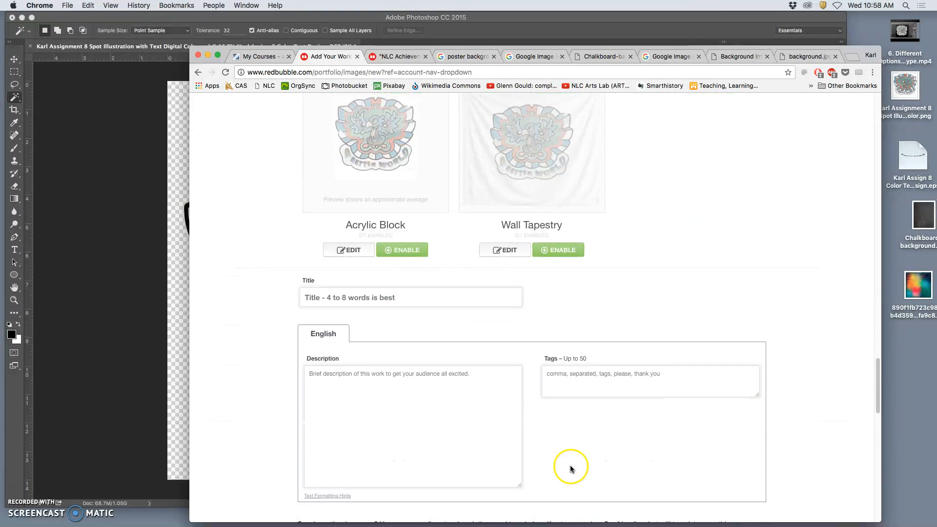
# - Select the work's Title field, then minimize Chrome to bring Photoshop forward
pyautogui.click(362, 299)
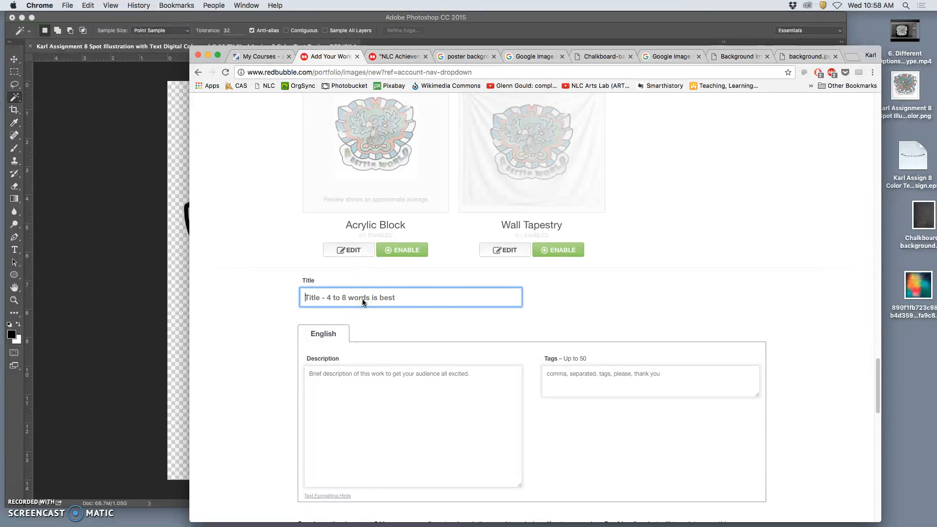
pyautogui.scroll(10, 441, 307)
pyautogui.click(393, 292)
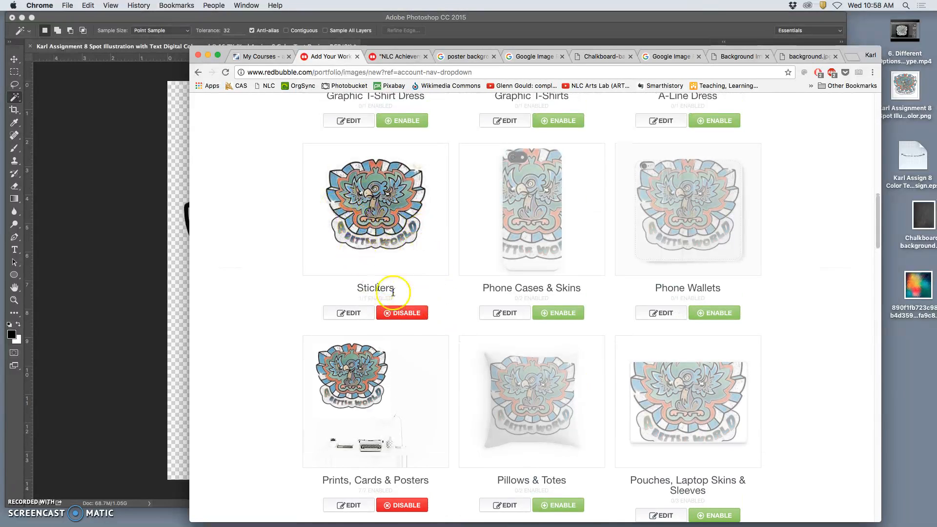
pyautogui.click(208, 56)
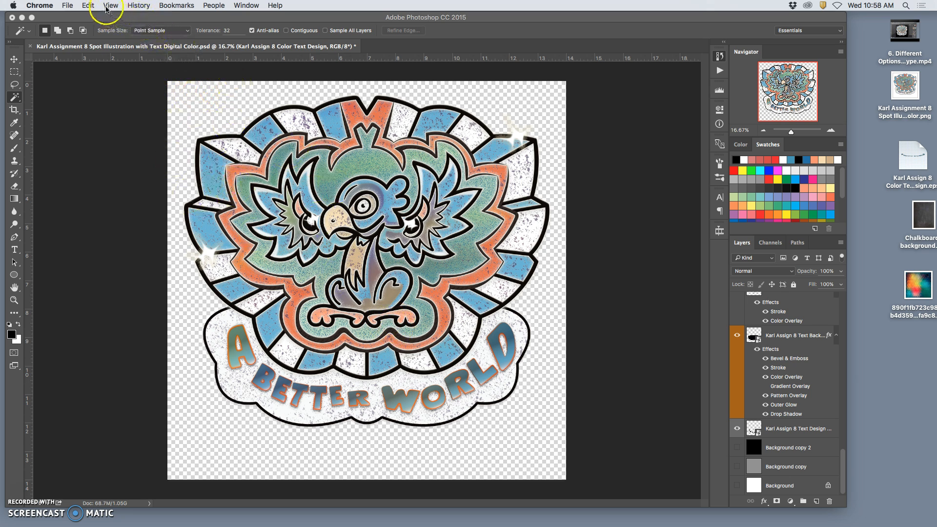
# - Confirm the badge canvas is 14 × 14 inches in Canvas Size, then zoom out
pyautogui.click(237, 21)
pyautogui.click(139, 6)
pyautogui.click(157, 92)
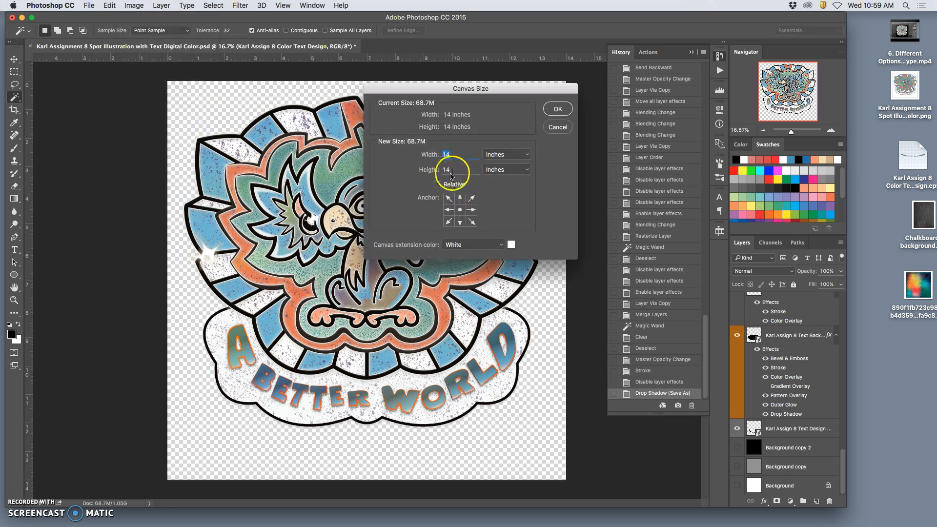
pyautogui.click(557, 108)
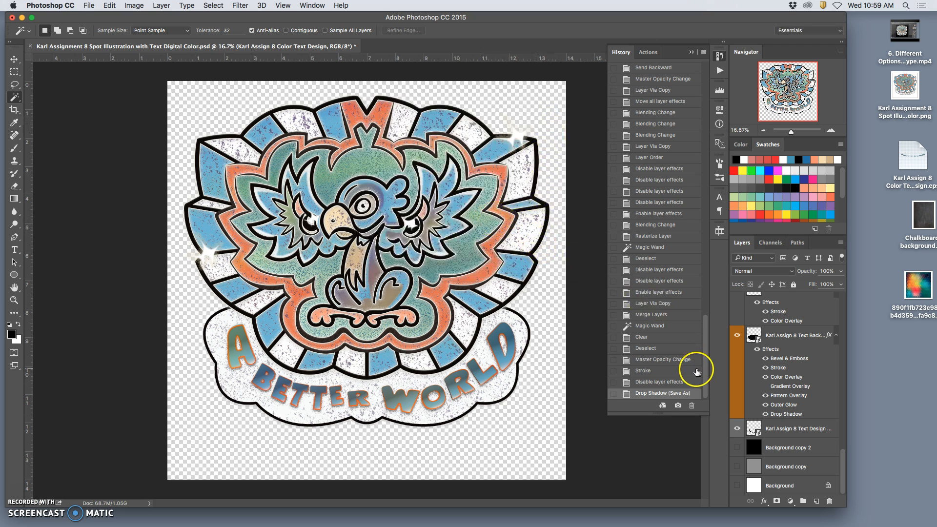
pyautogui.press('super+minus')
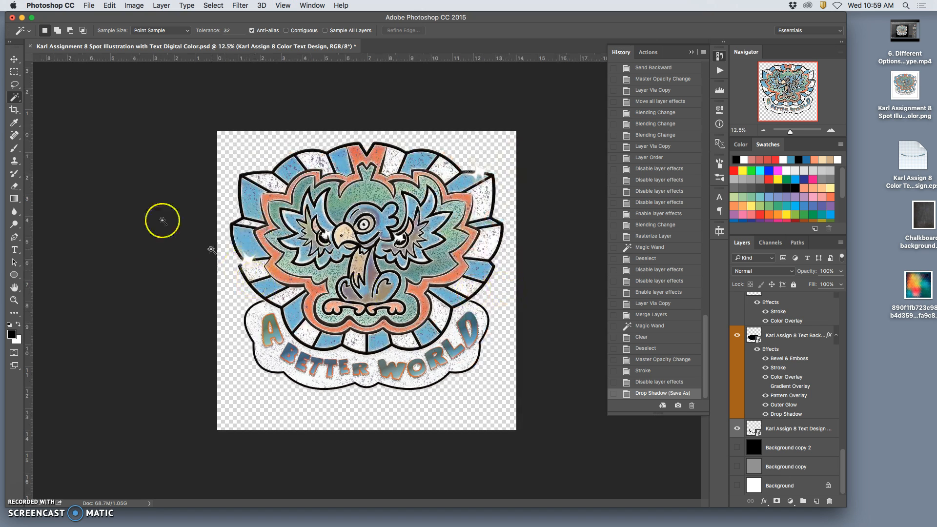
# - Crop the canvas with its top edge raised slightly above the bird badge
pyautogui.click(15, 111)
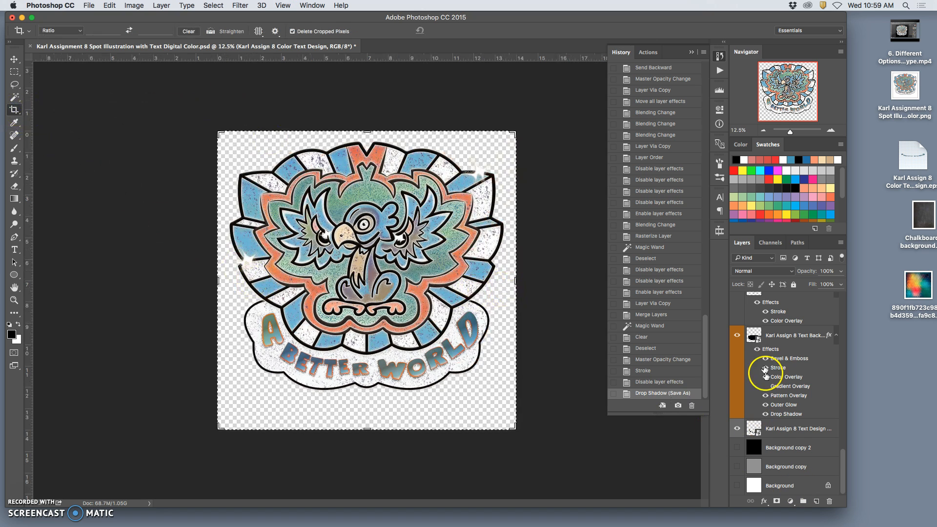
pyautogui.moveTo(367, 132); pyautogui.dragTo(367, 122)
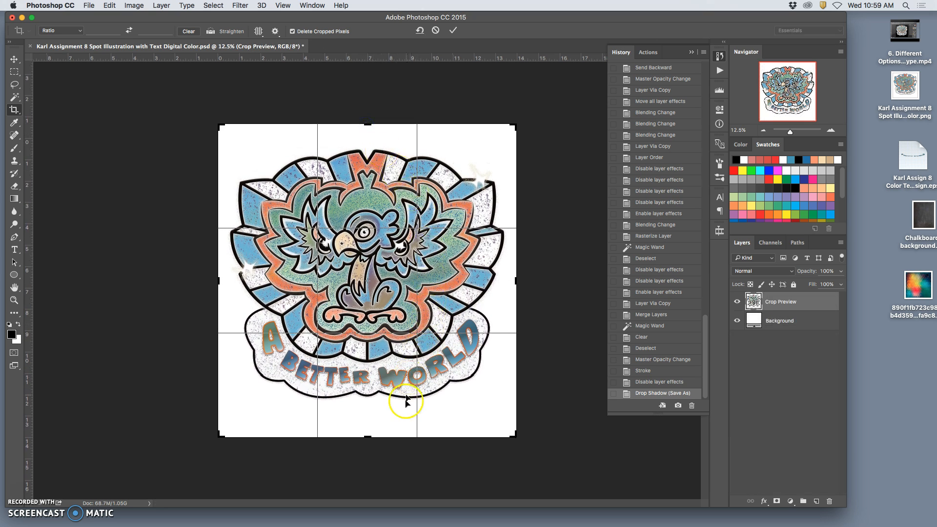
pyautogui.press('Return')
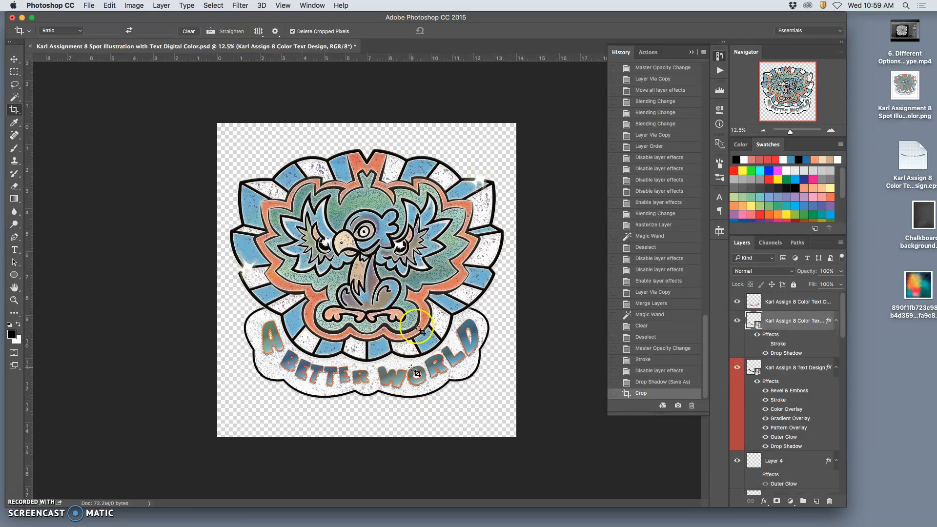
# - Select the Background copy 2 layer and drag the chalkboard background image into the document
pyautogui.scroll(-5, 805, 398)
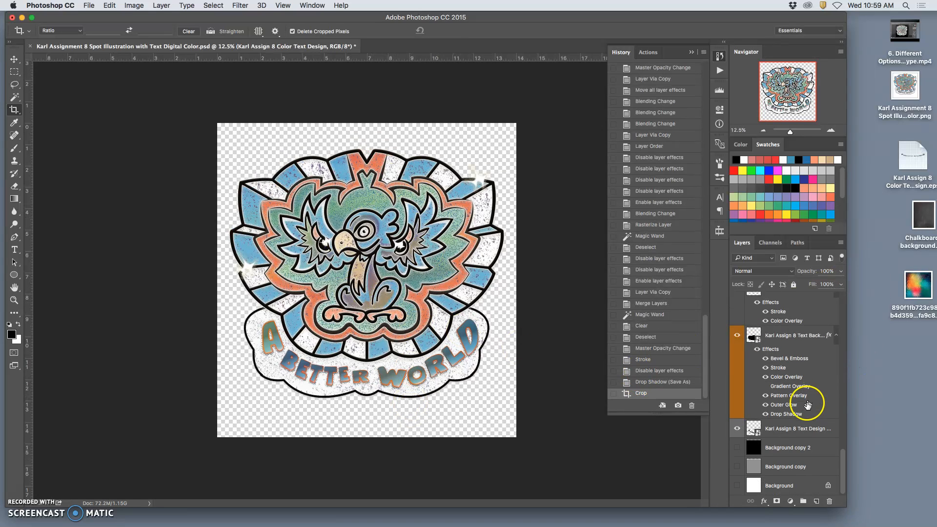
pyautogui.click(815, 450)
pyautogui.moveTo(924, 220); pyautogui.dragTo(424, 237)
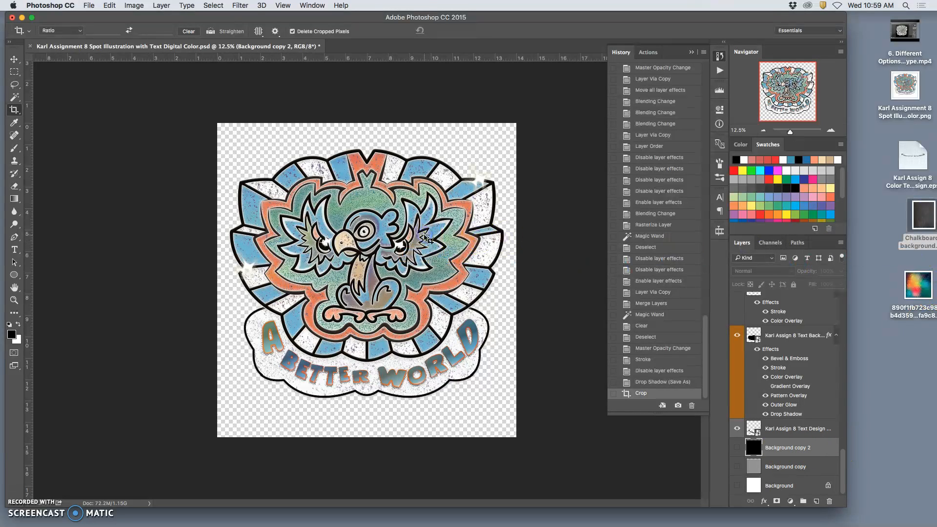